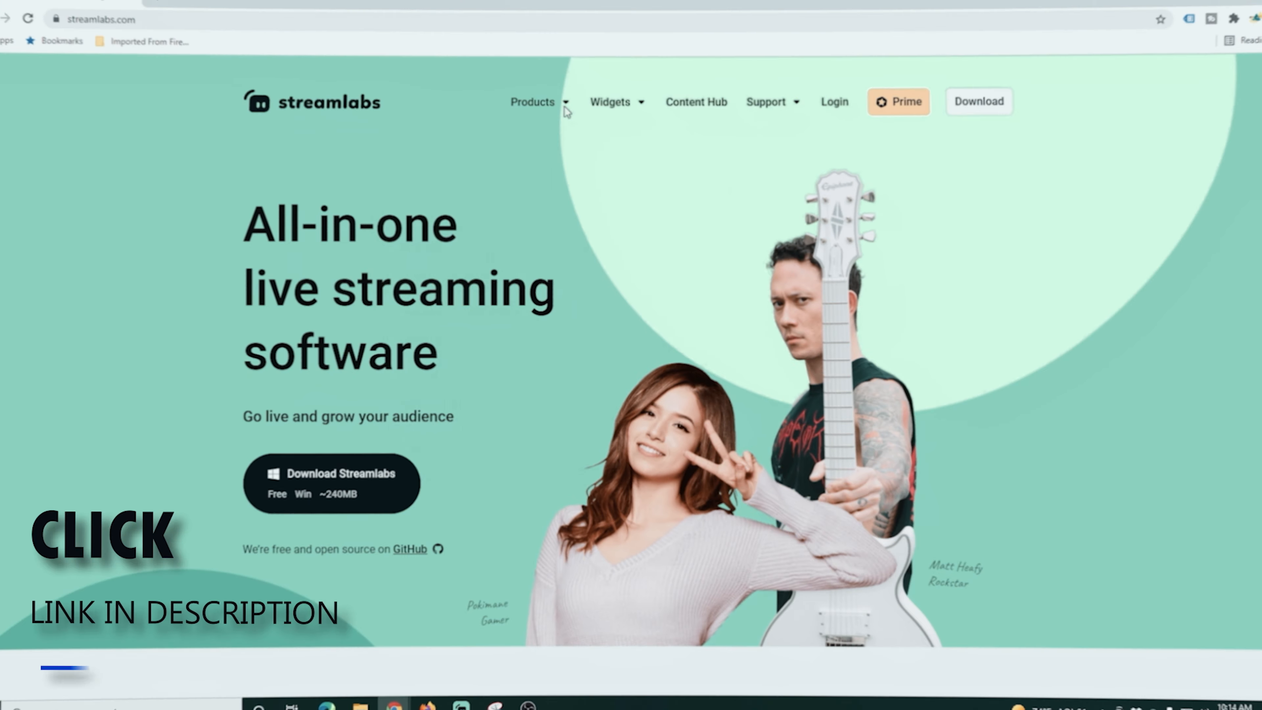
- Open Melon from the Streamlabs product list and log in to its studio with the YouTube account
left_click(568, 111)
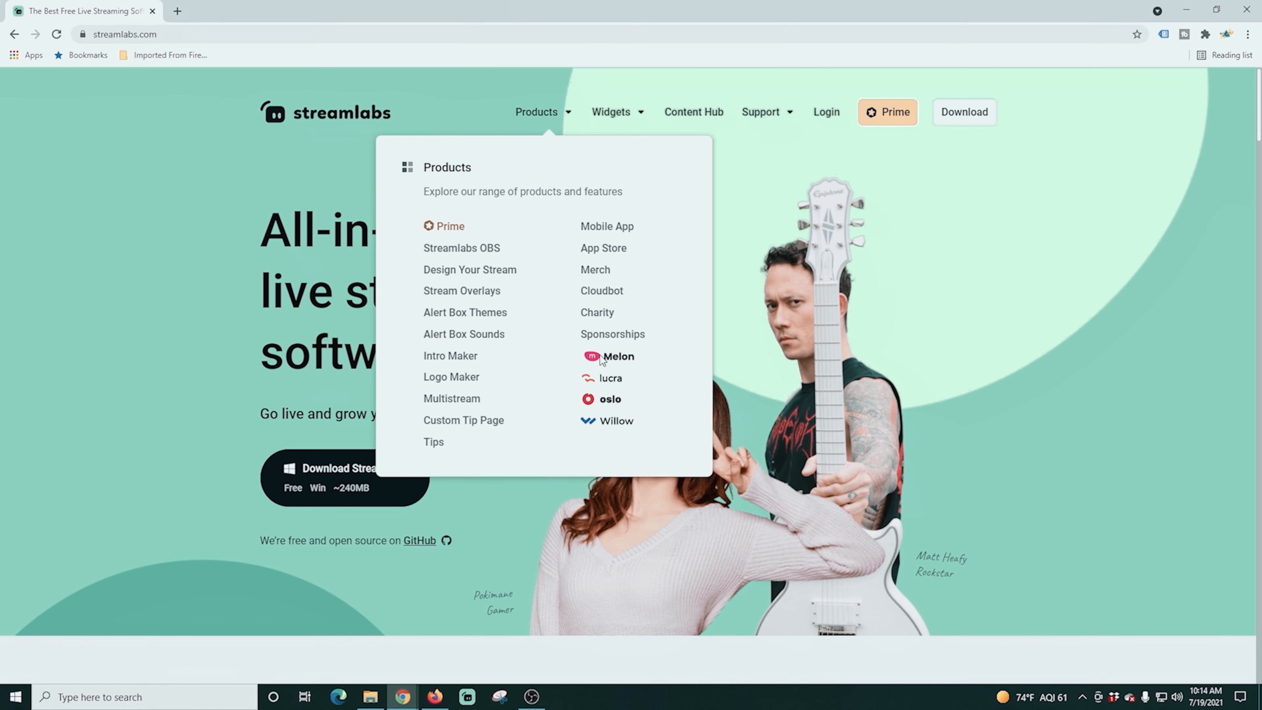
left_click(600, 355)
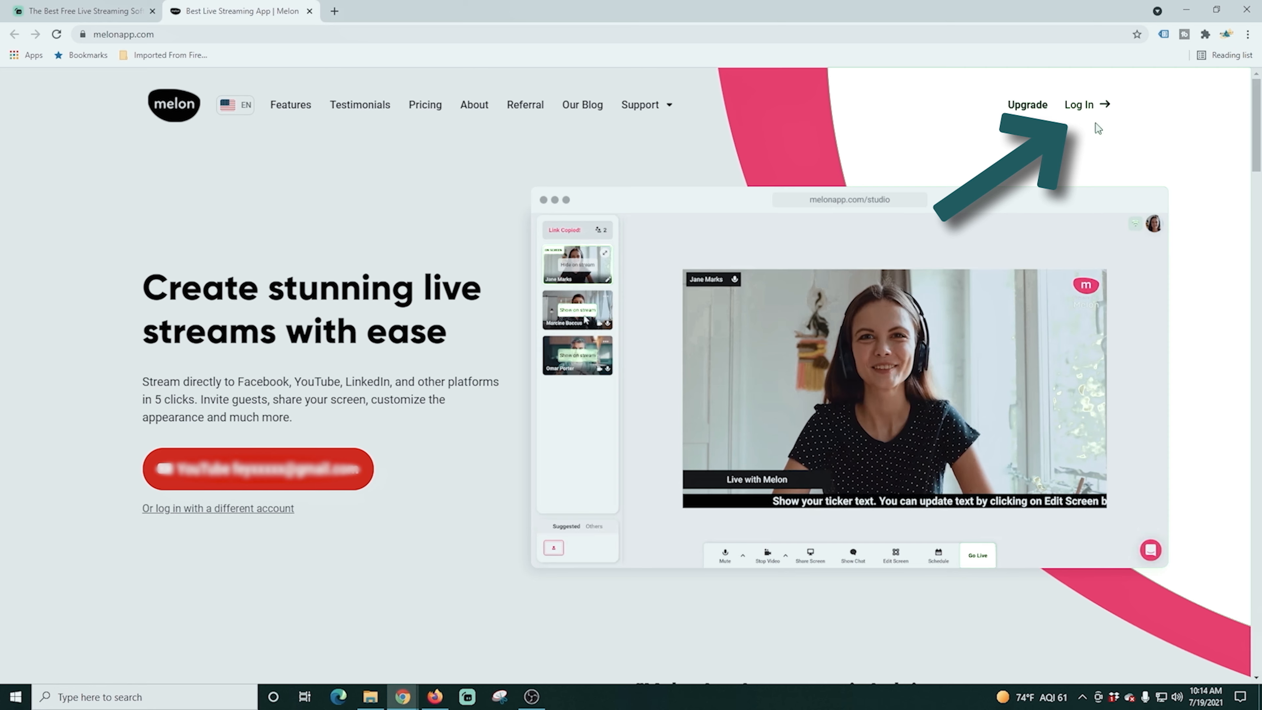
left_click(1084, 105)
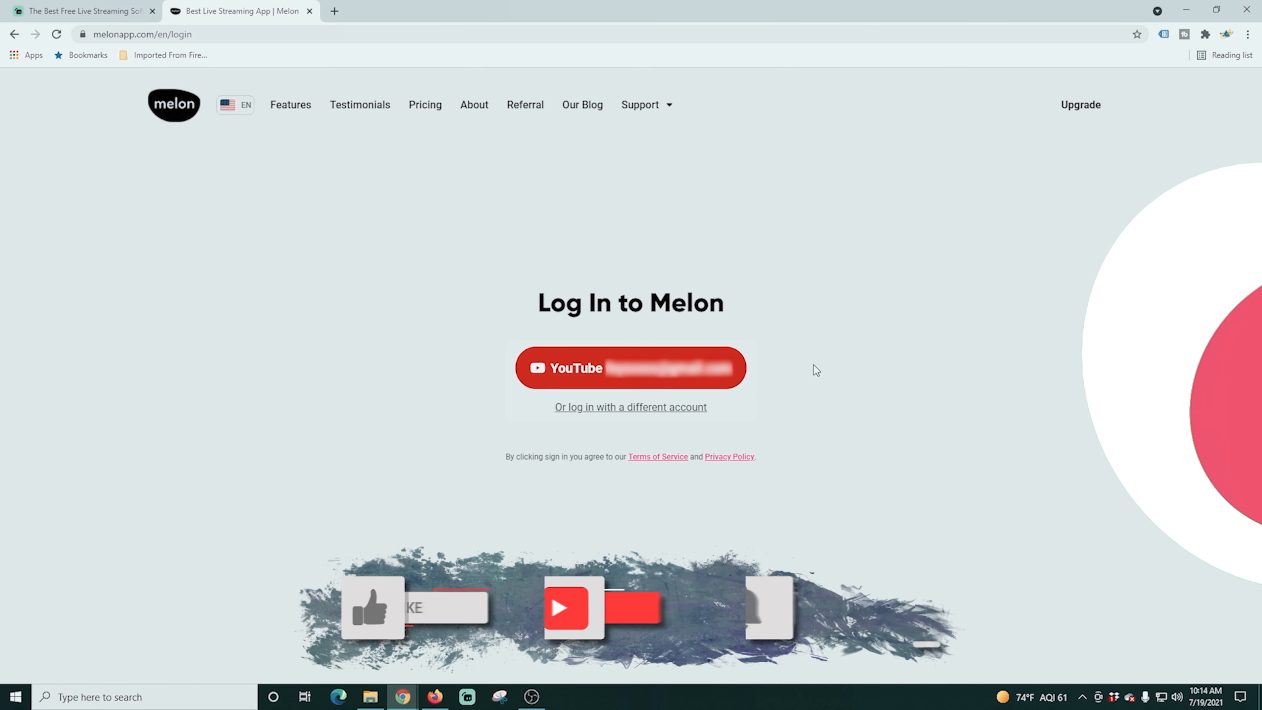
left_click(630, 377)
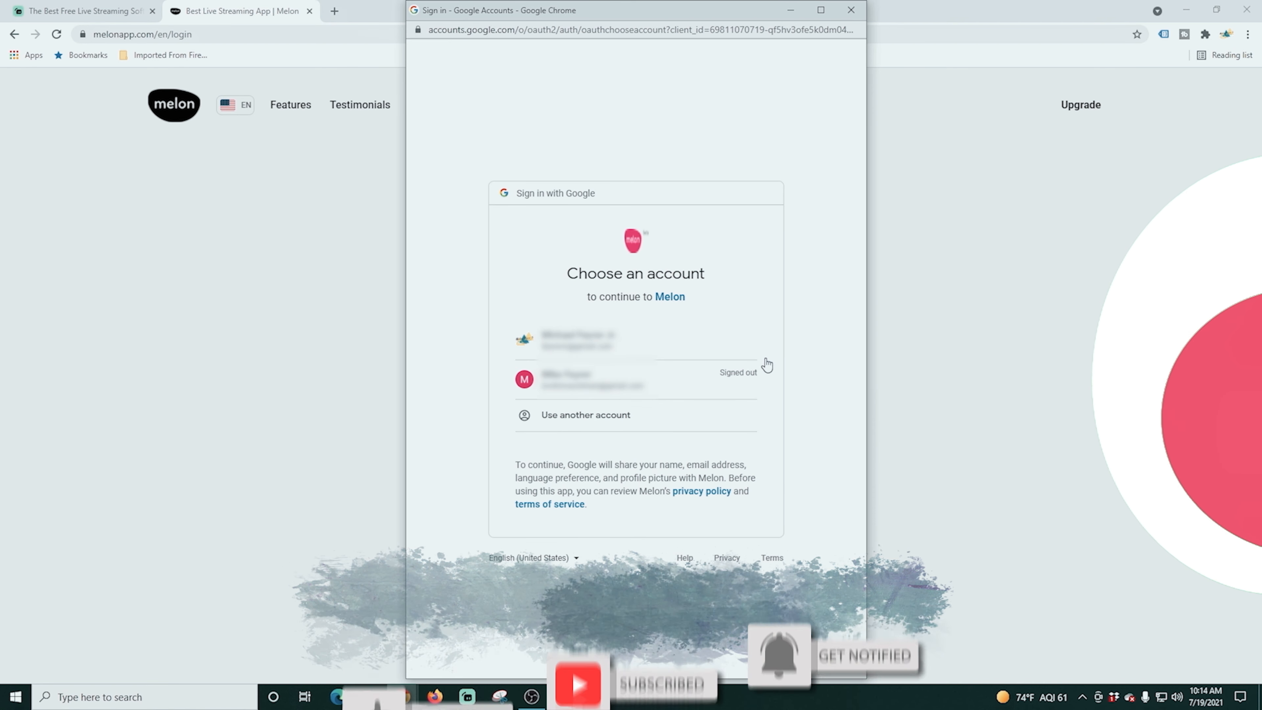
left_click(592, 351)
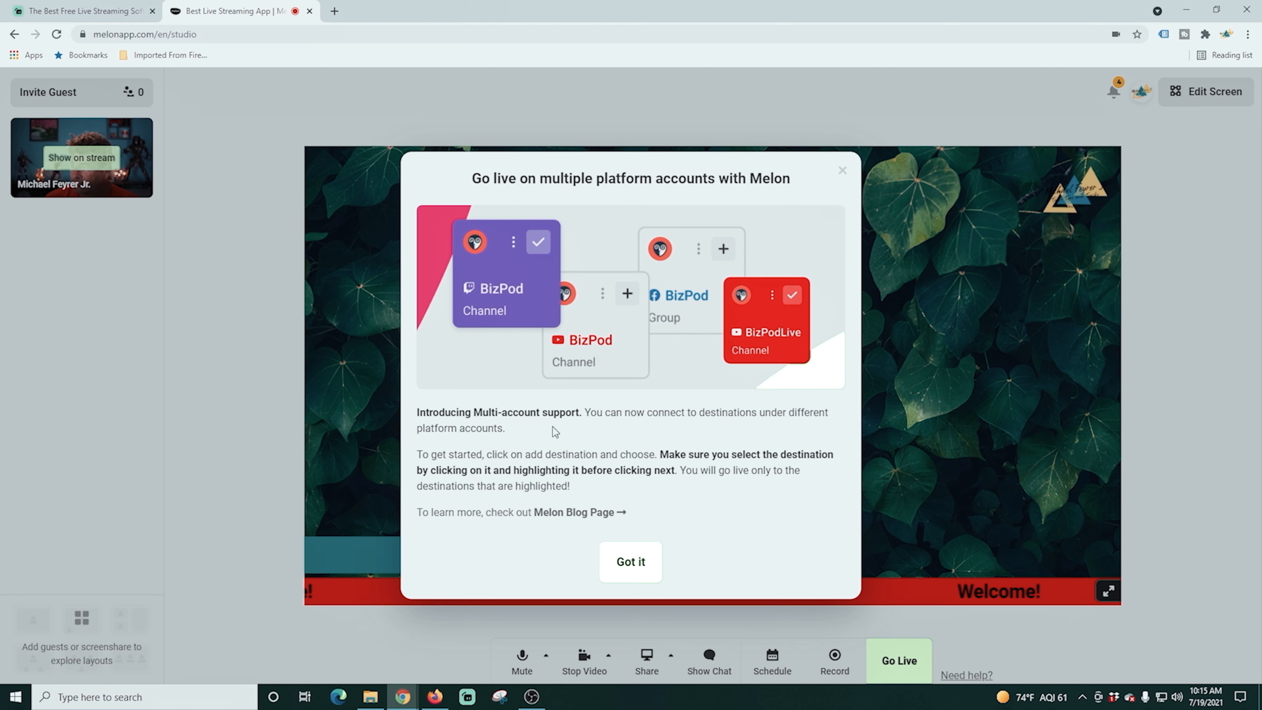
left_click(623, 565)
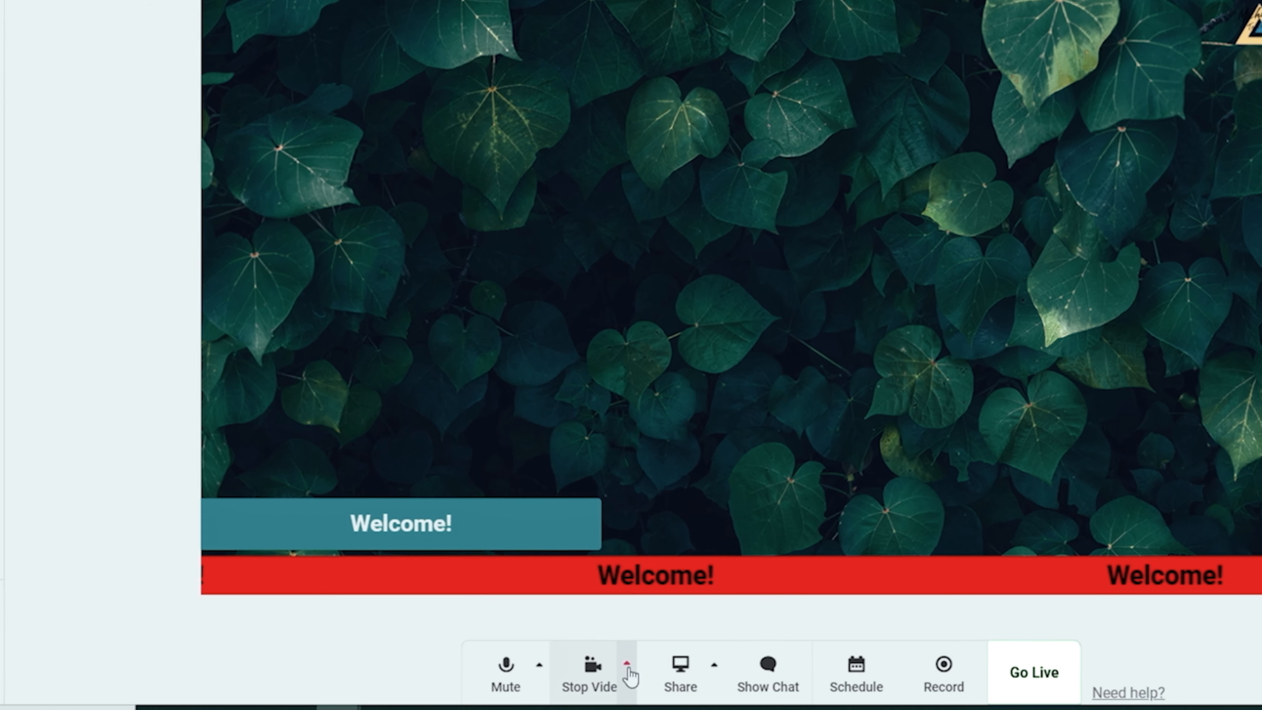
- Review the camera's video input and resolution options, and preview the camera feed on the stream before hiding it again
left_click(616, 662)
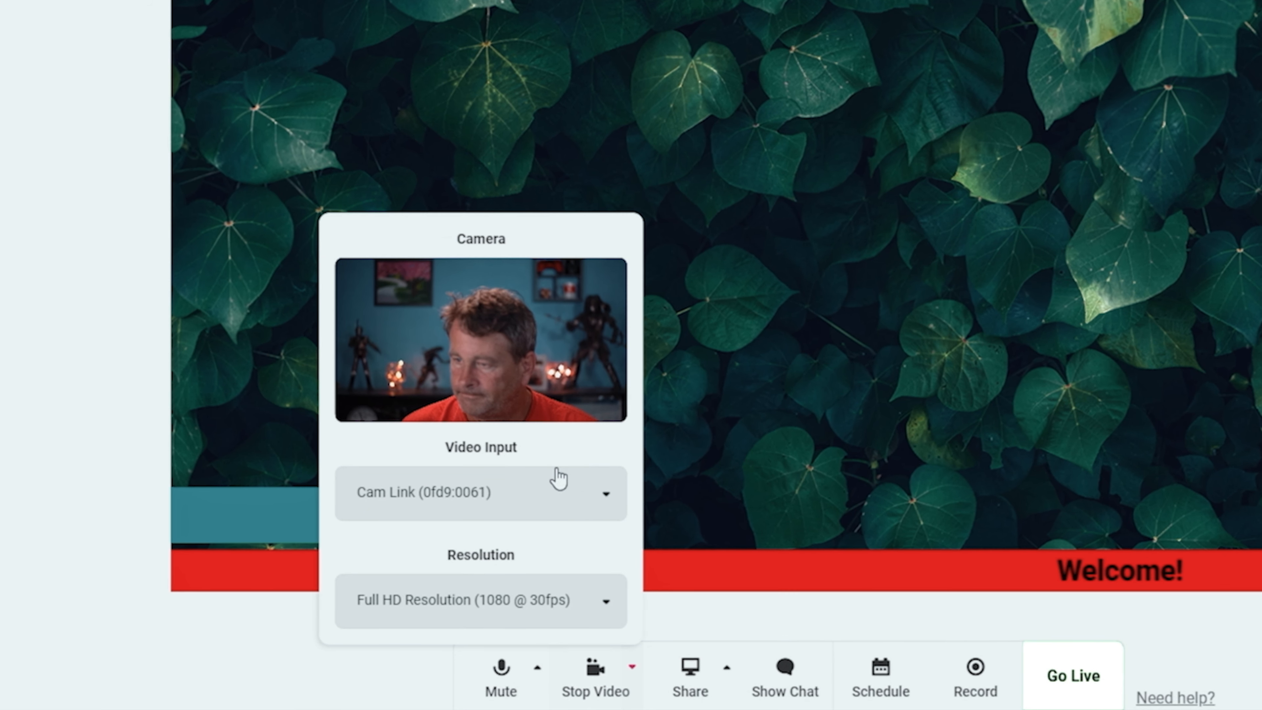
left_click(607, 494)
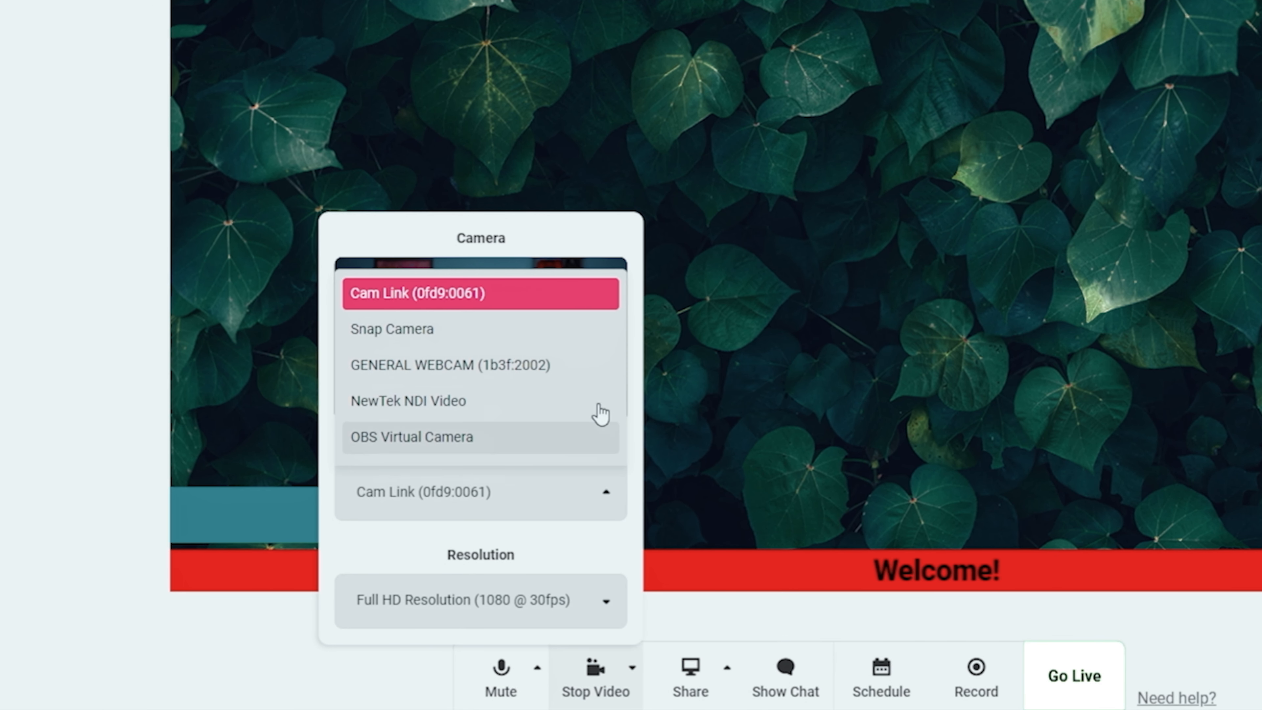
left_click(342, 537)
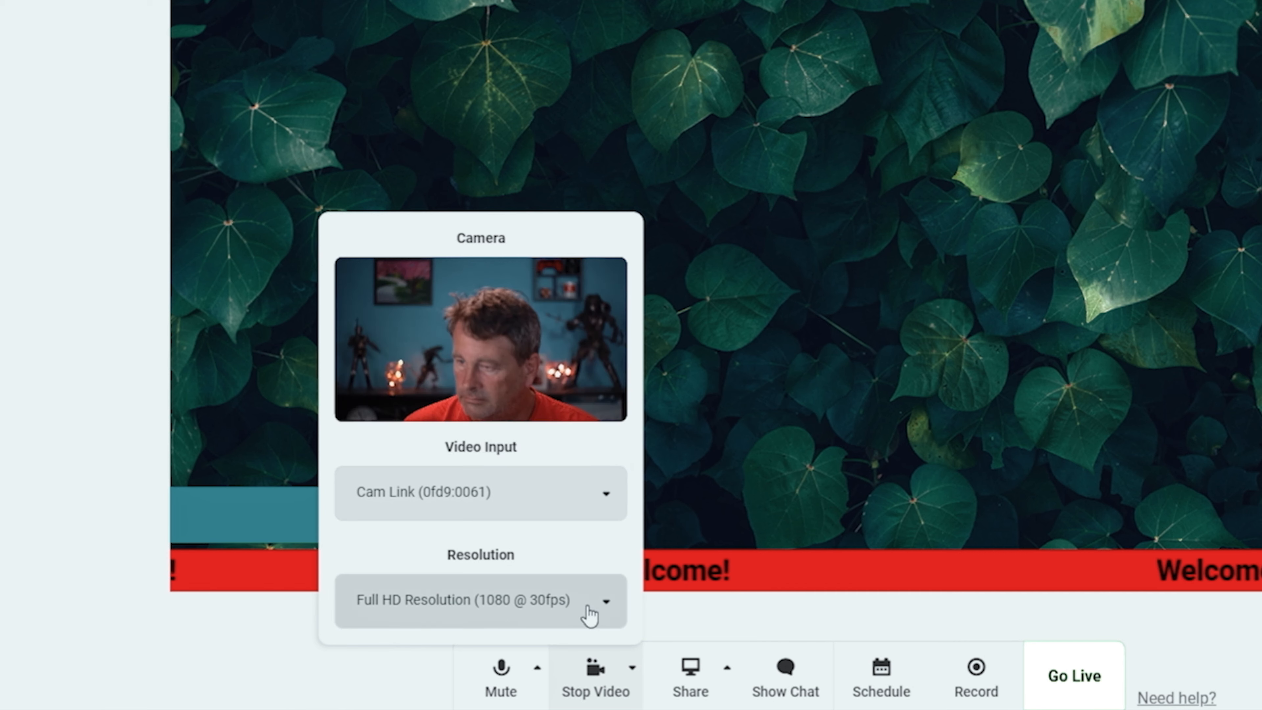
left_click(592, 615)
left_click(338, 662)
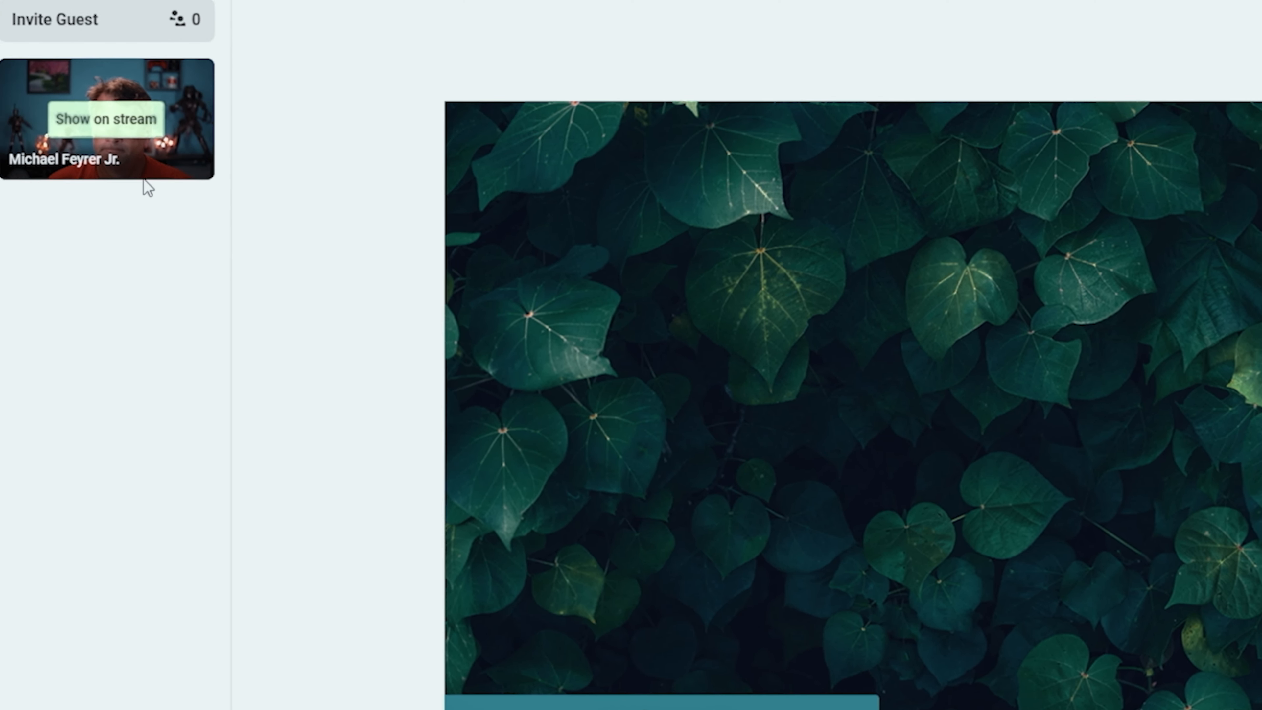
left_click(122, 136)
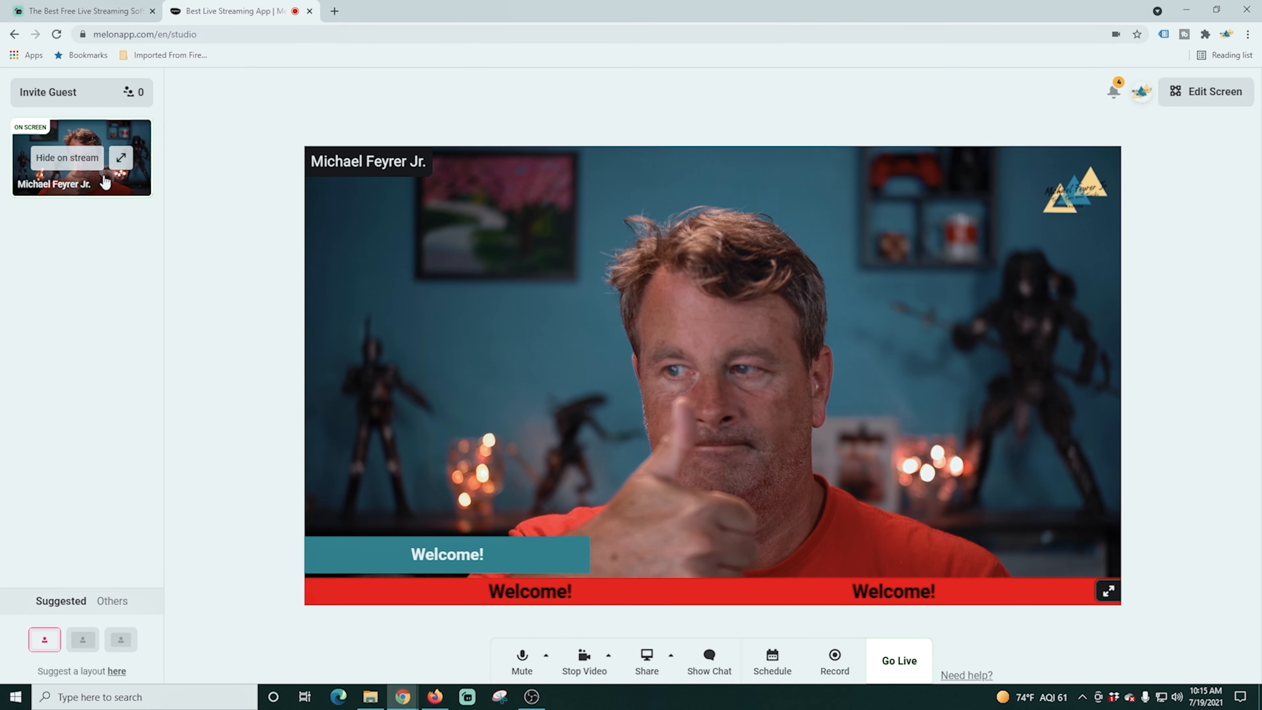
left_click(68, 157)
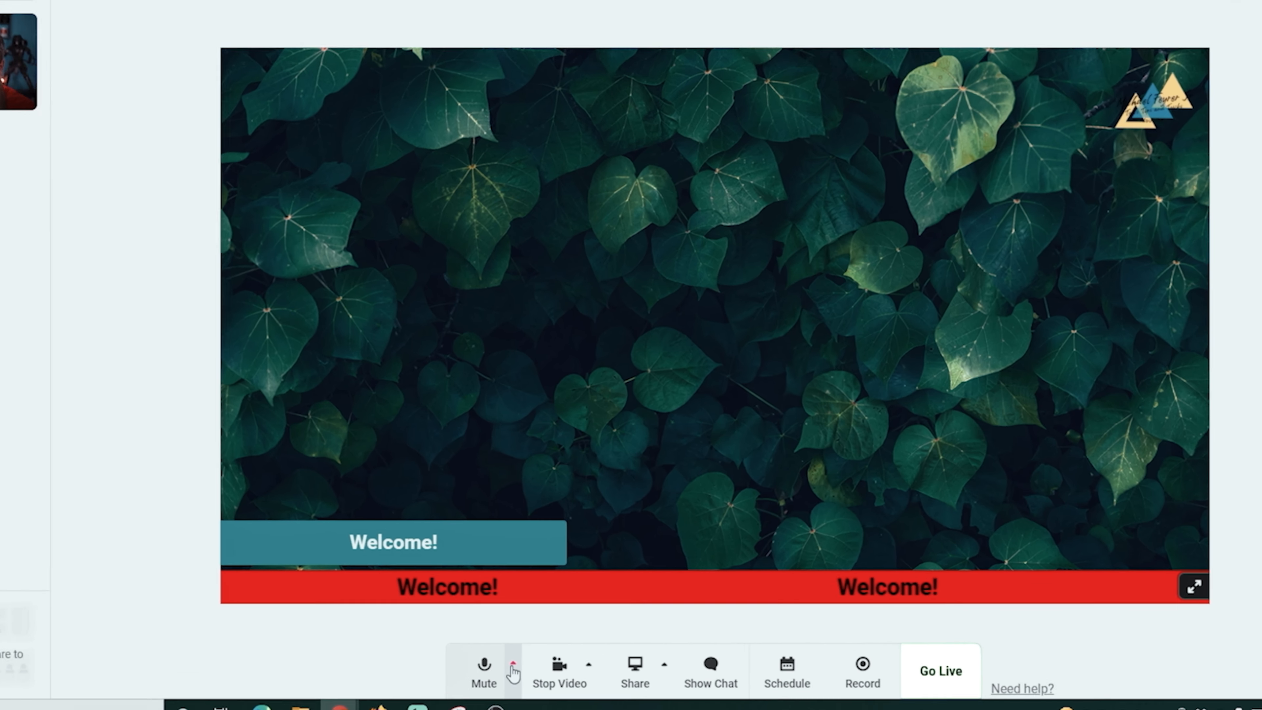
- Keep the Cam Link digital audio interface as microphone and set the audio output to E241i-B1 (NVIDIA High Definition Audio)
left_click(546, 655)
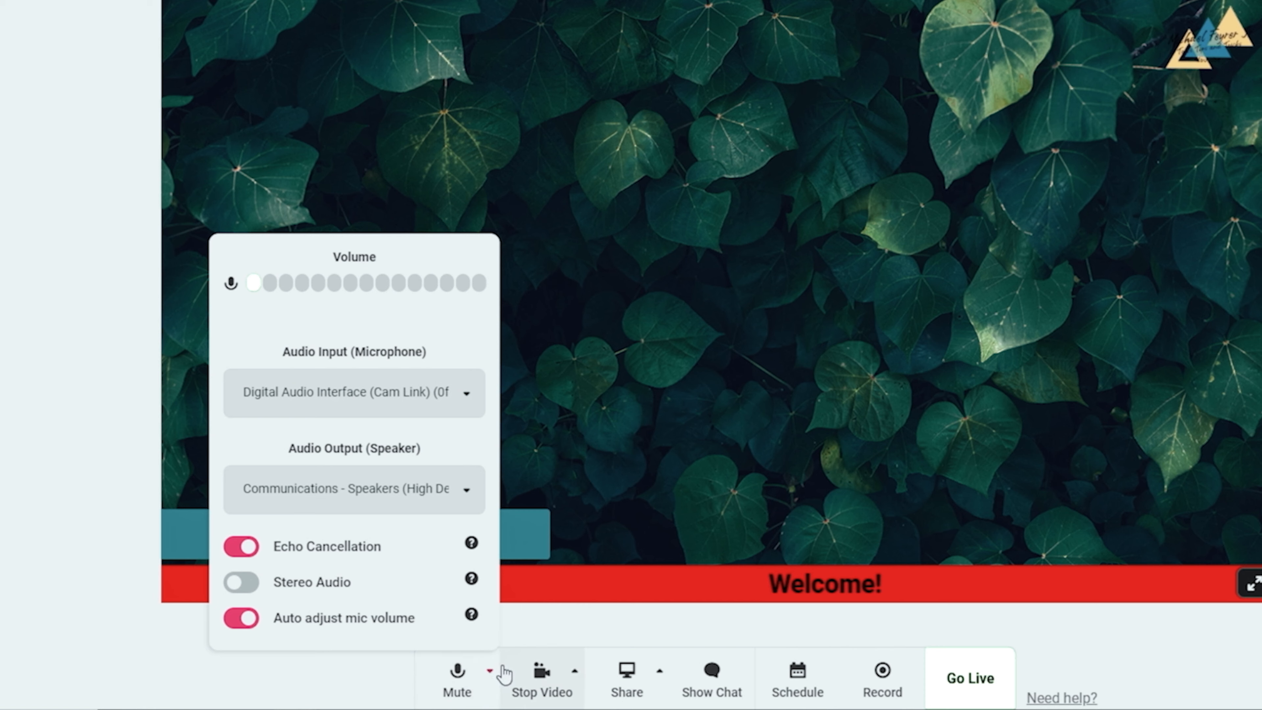
left_click(469, 400)
left_click(384, 392)
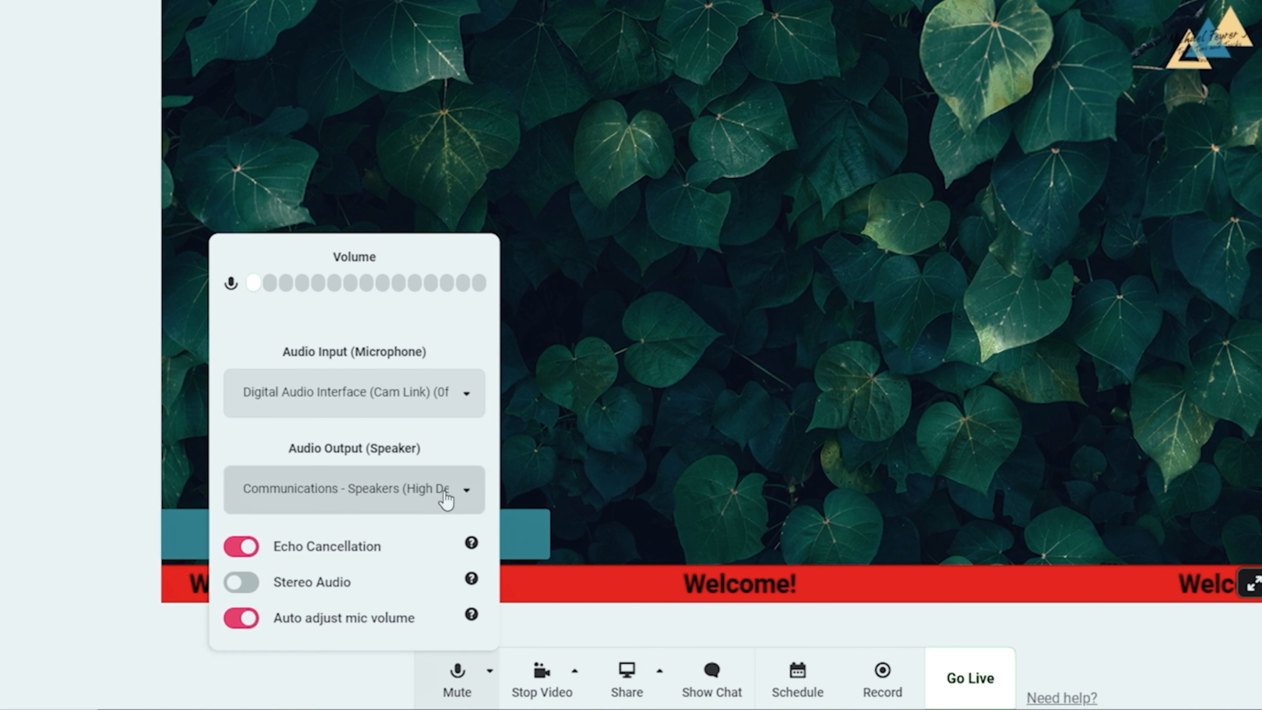
left_click(466, 492)
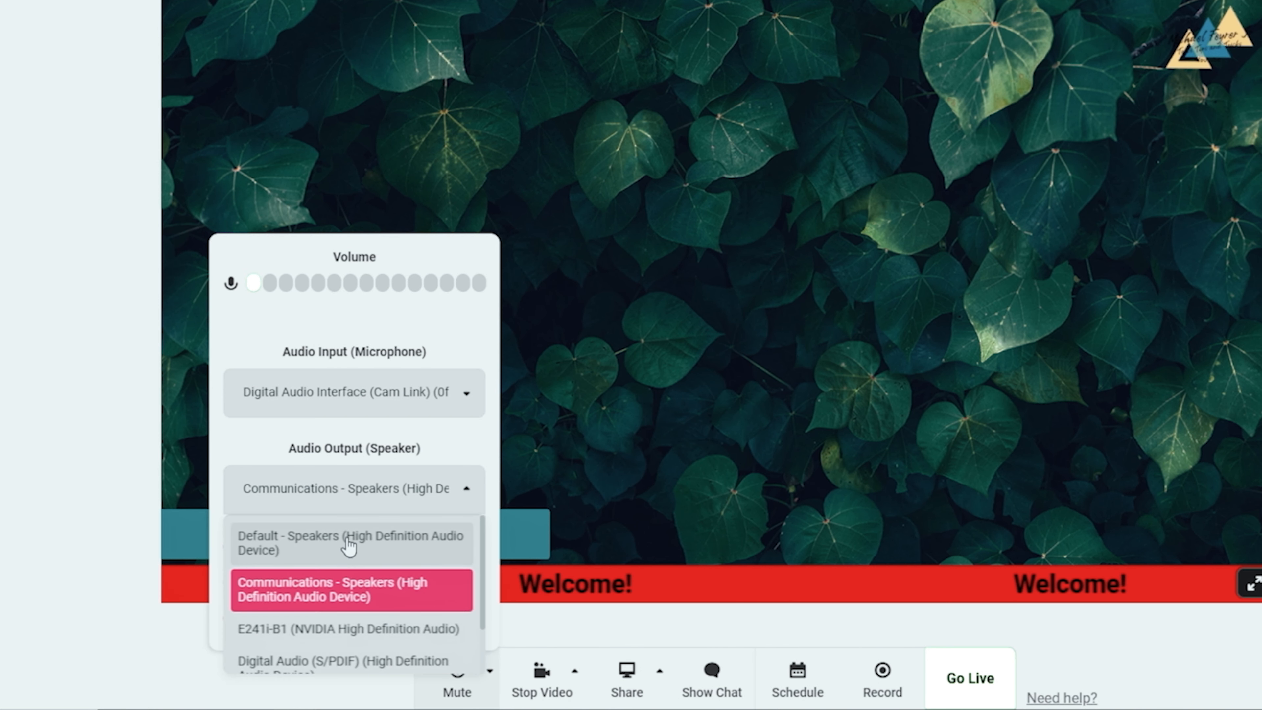
scroll(348, 547, "down", 2)
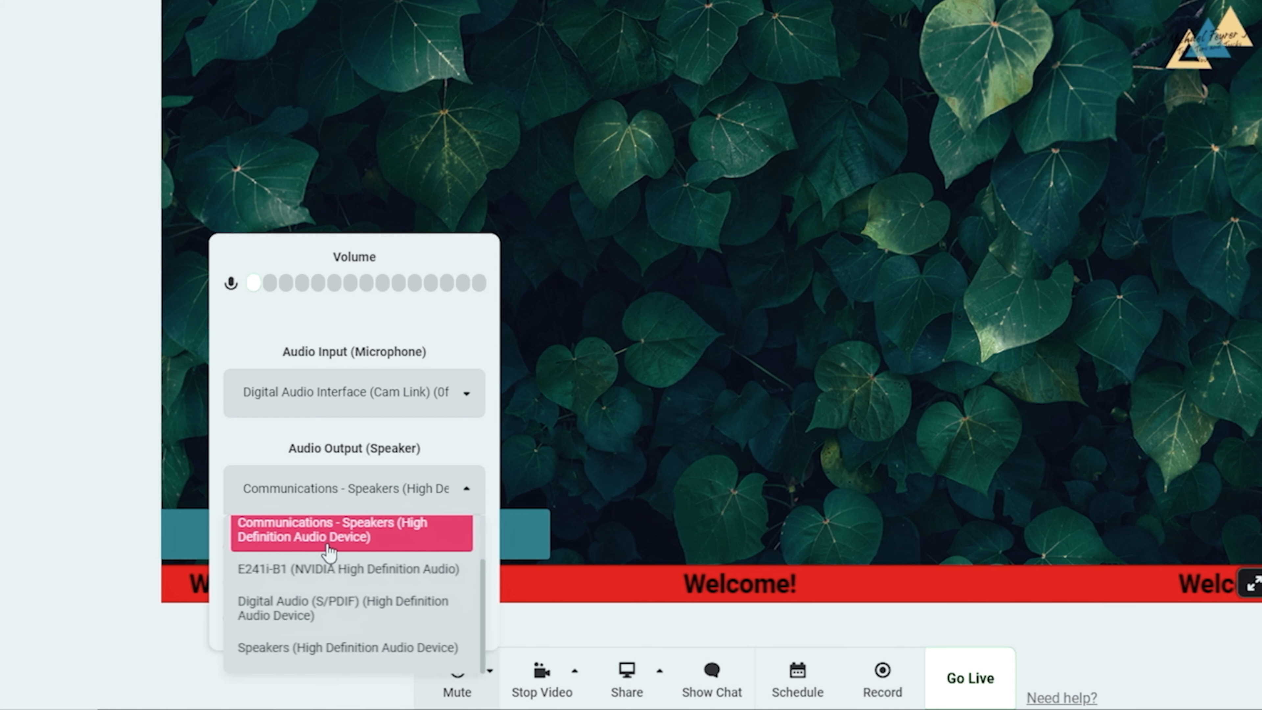
left_click(323, 570)
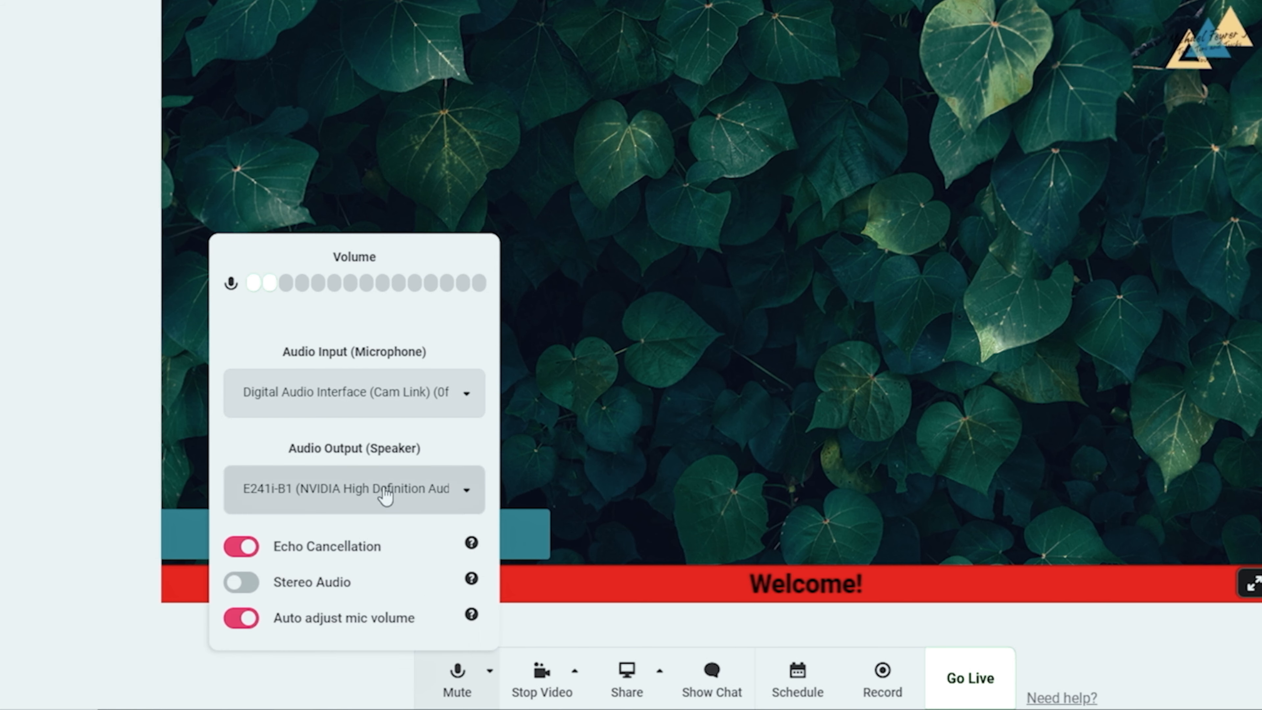
- Read the help notes for echo cancellation, stereo audio and automatic mic volume, and close the audio settings
mouse_move(474, 548)
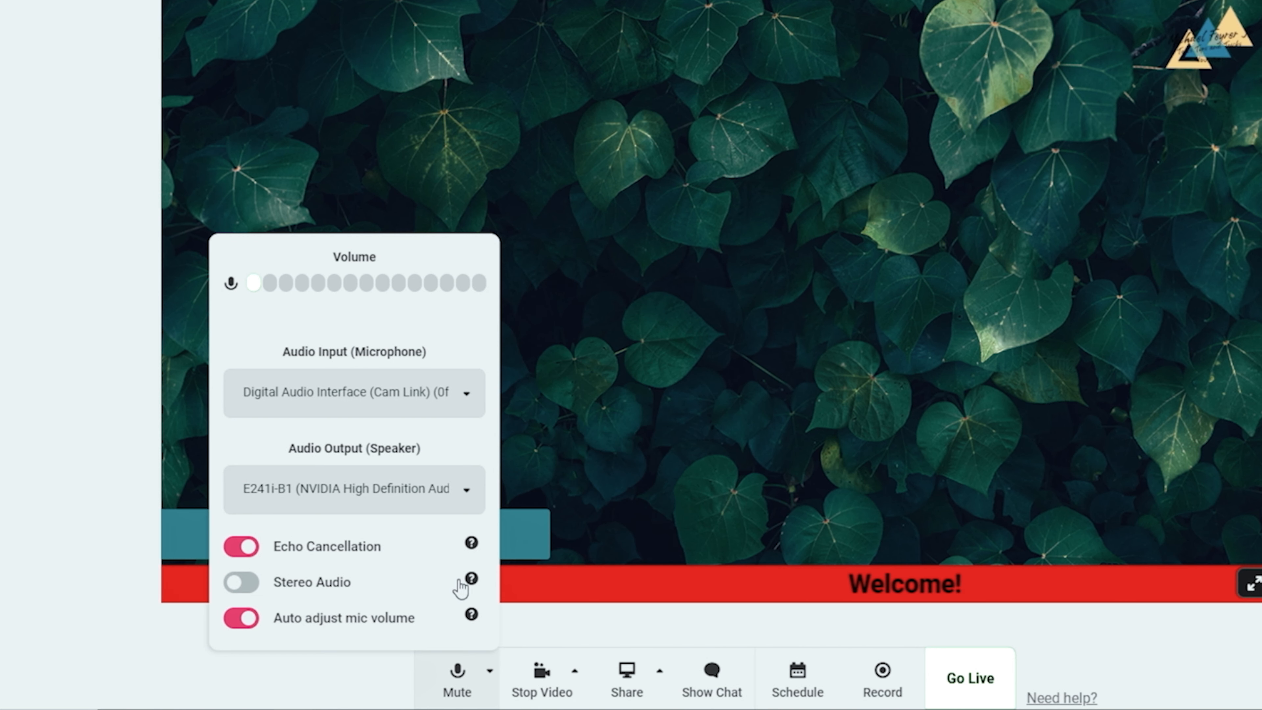
mouse_move(467, 581)
mouse_move(471, 617)
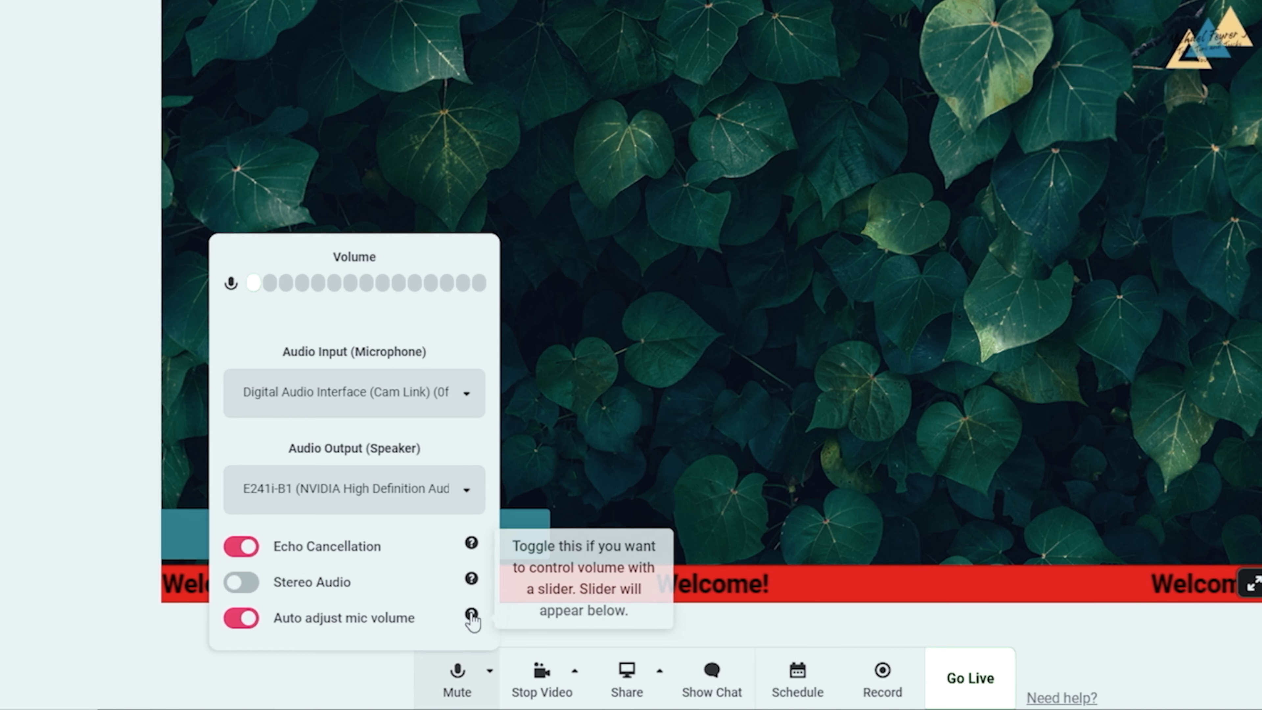
left_click(341, 671)
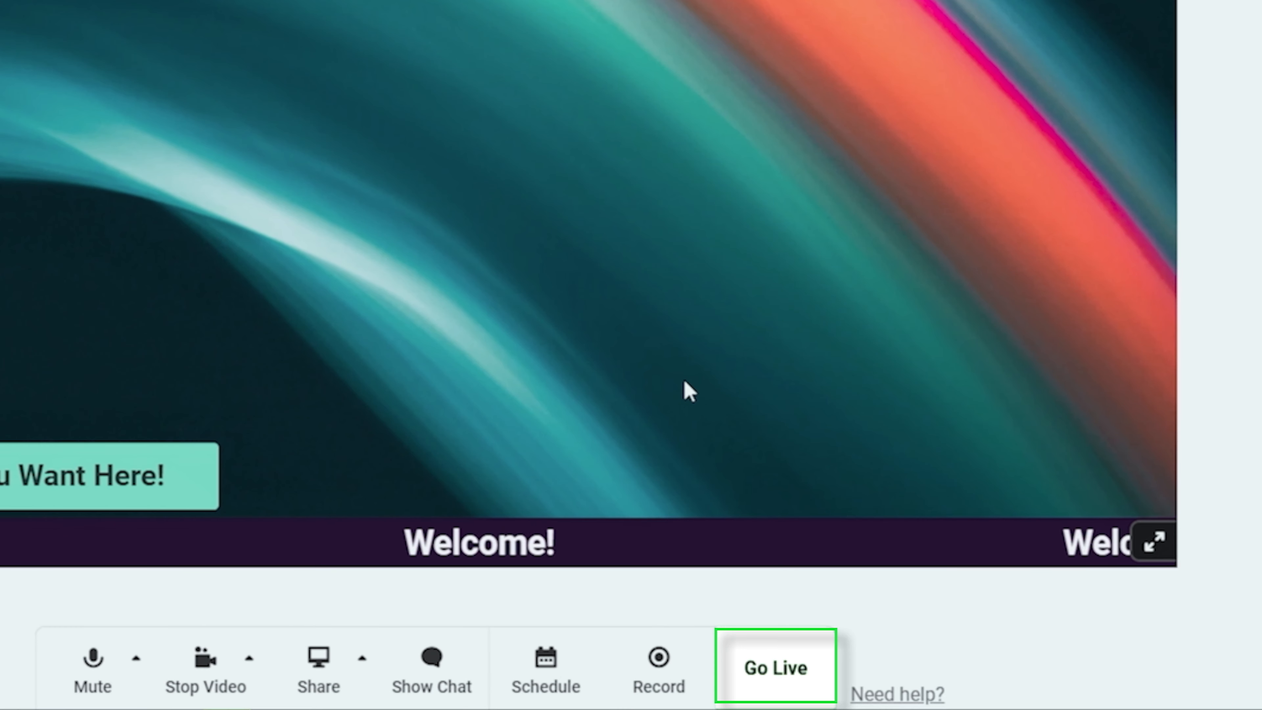
- Examine the recording setup and its title field, and back out without recording
left_click(659, 661)
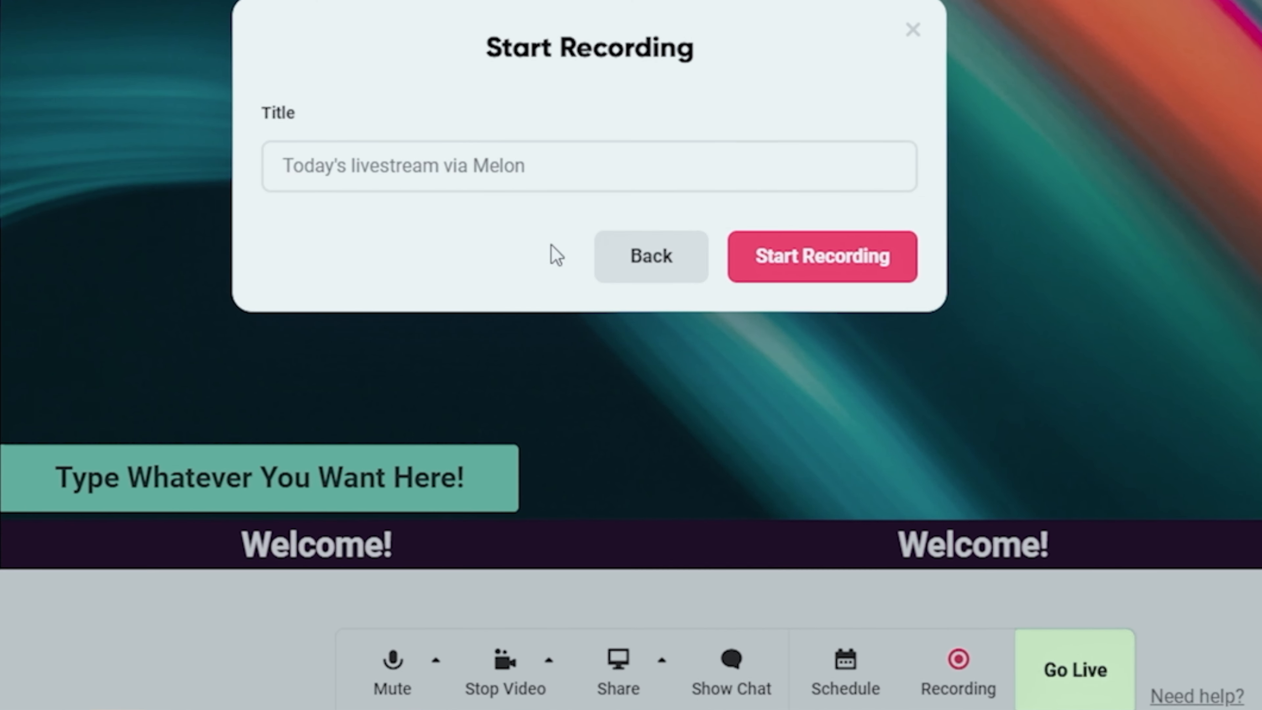
left_click(289, 169)
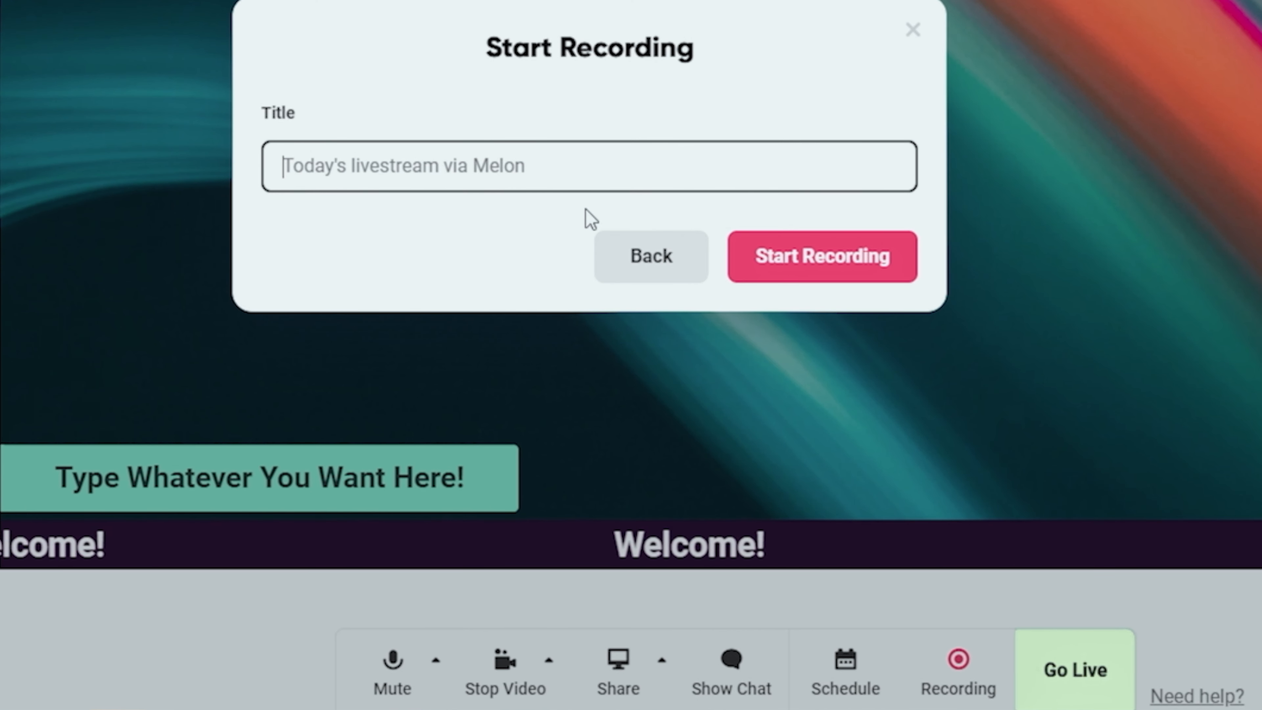
left_click(650, 261)
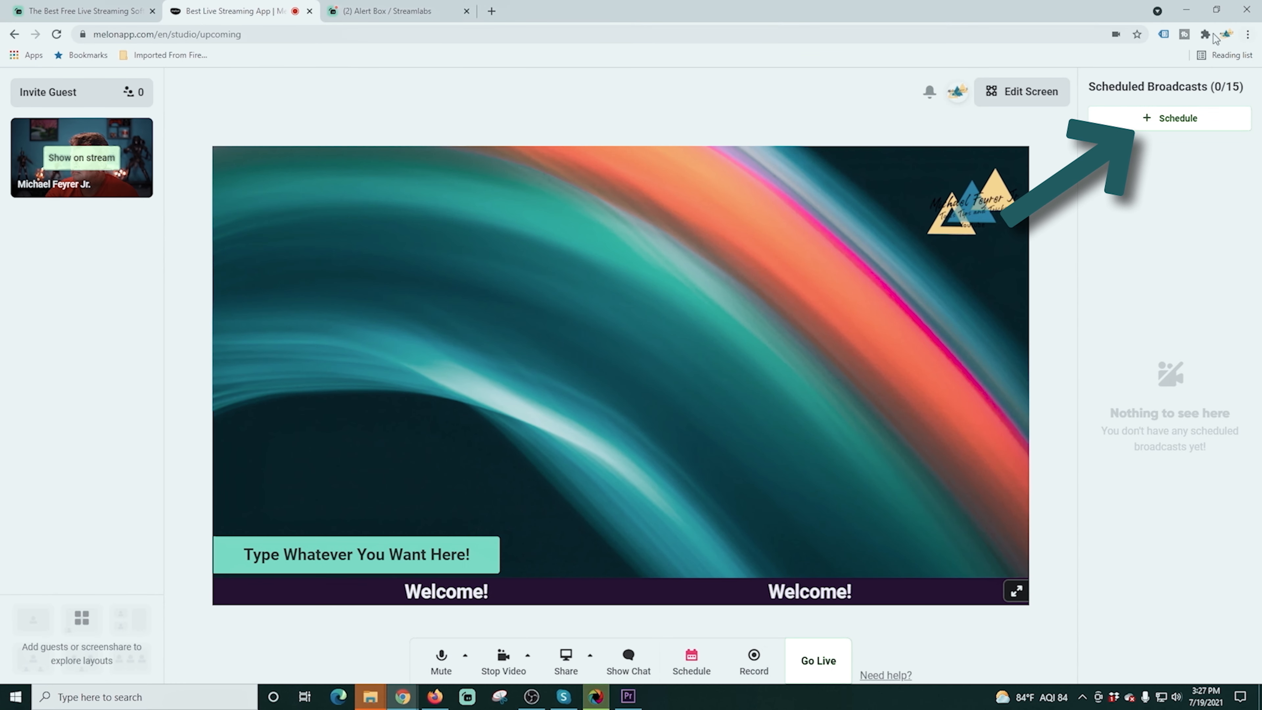
- Preview the stream scheduling steps with the YouTube account as destination, and cancel the schedule
left_click(1170, 118)
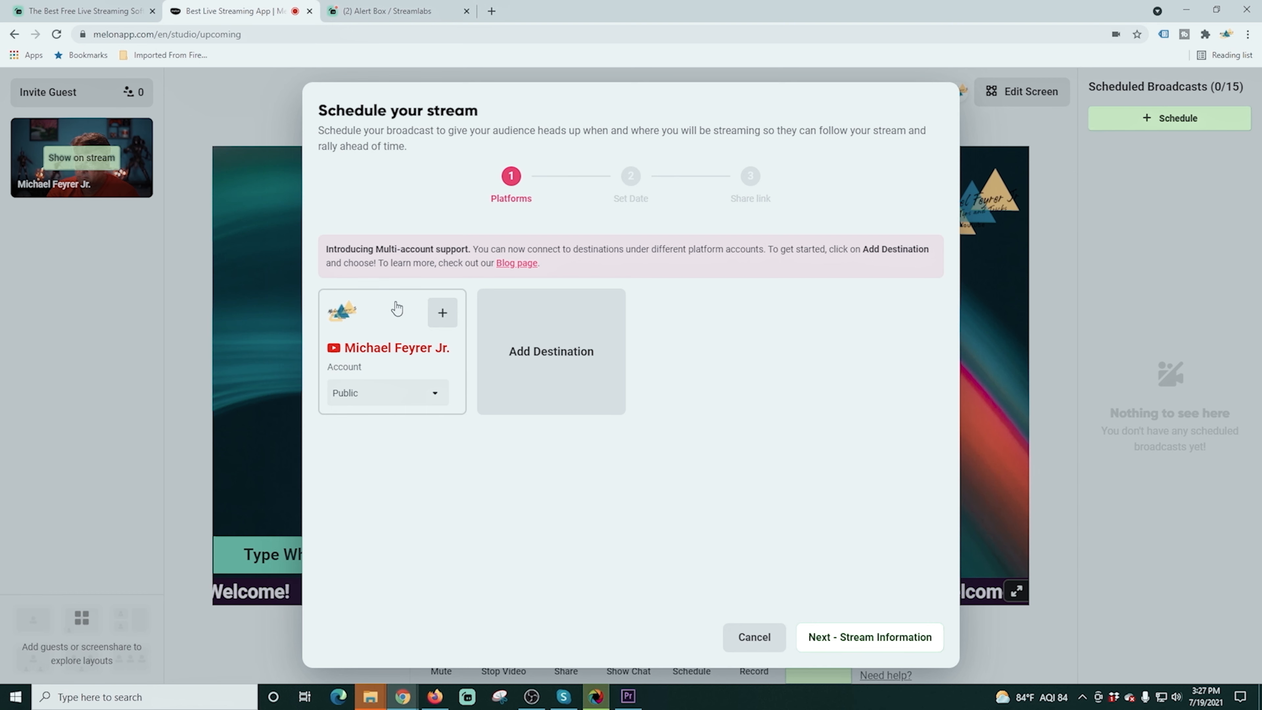
left_click(411, 354)
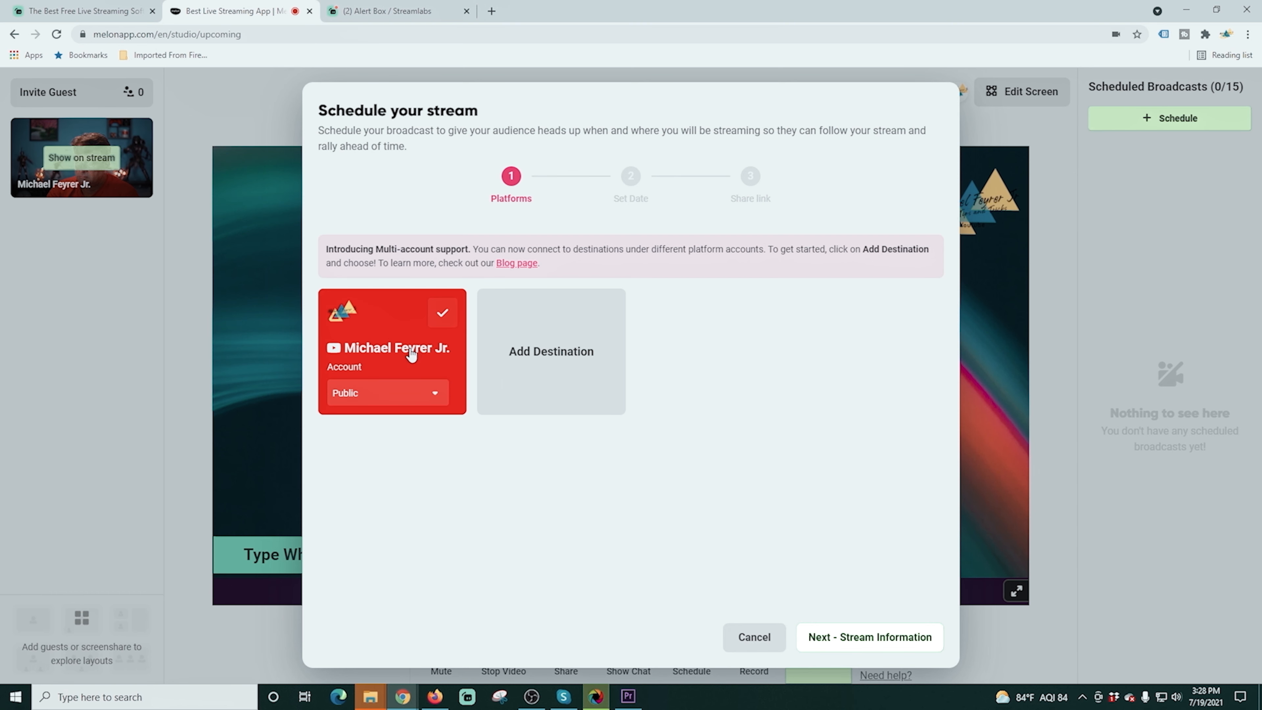
left_click(844, 639)
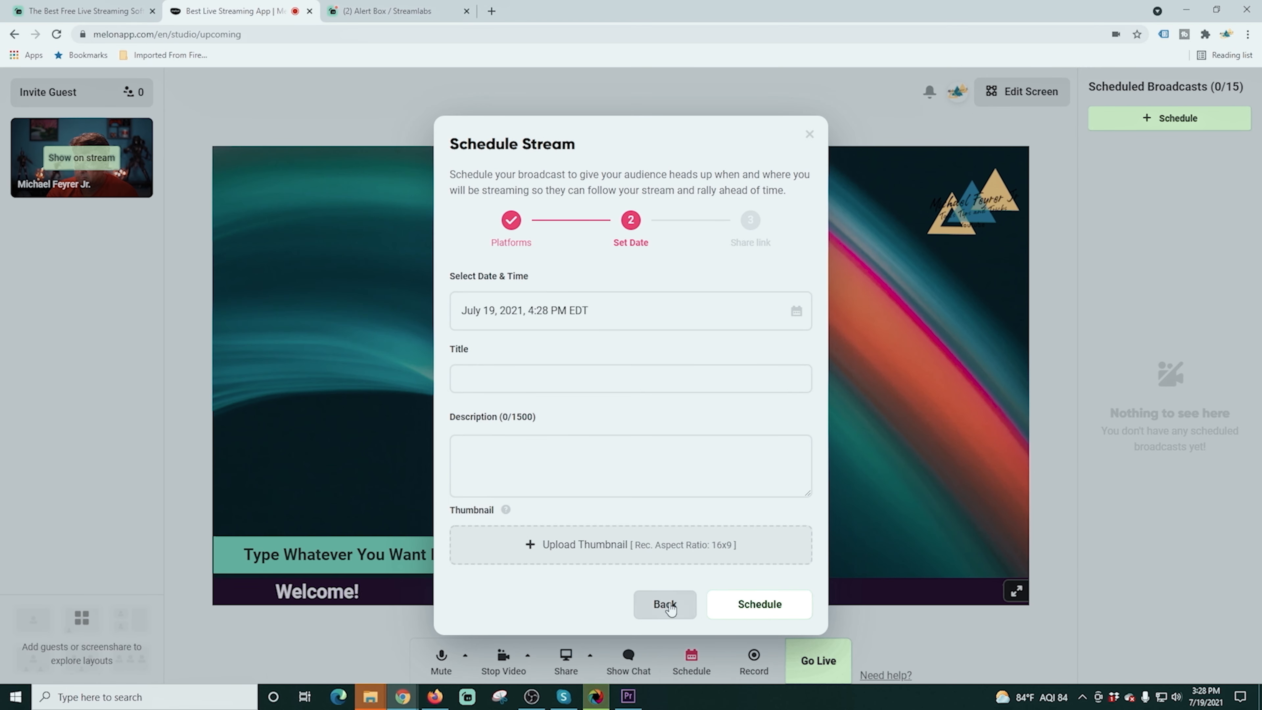
left_click(666, 605)
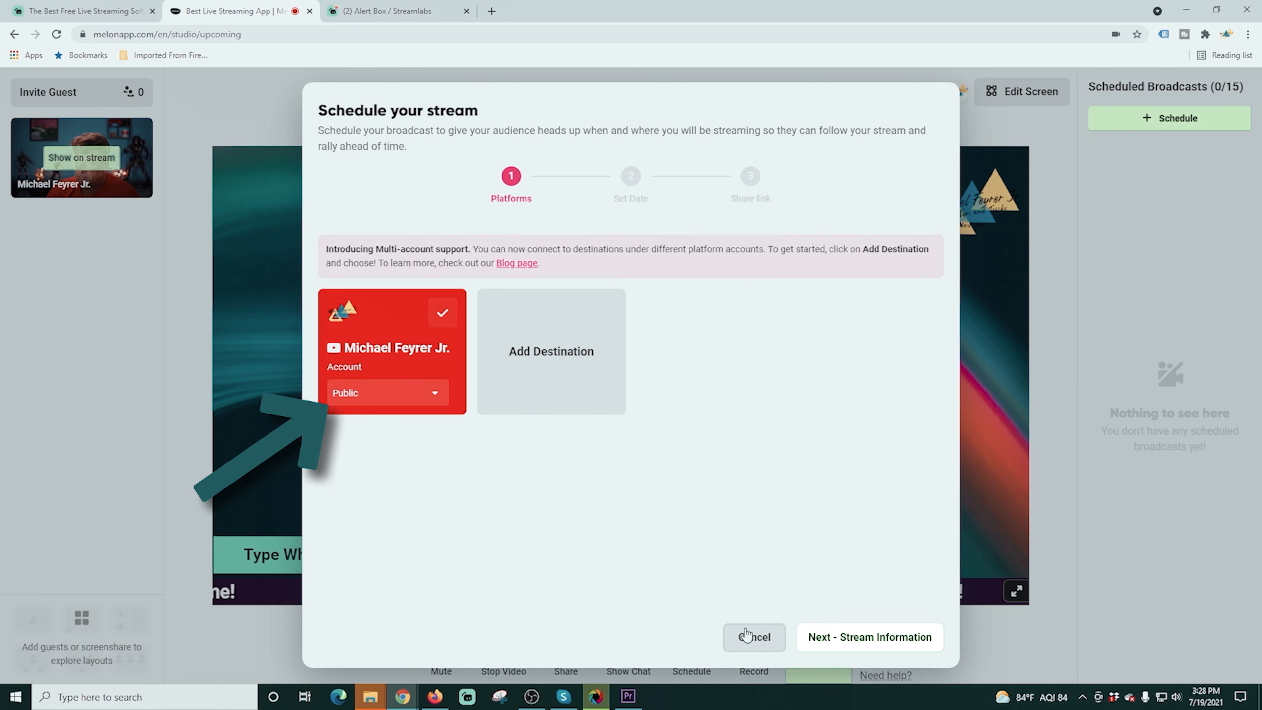
left_click(746, 636)
- Show the chat and look at both its private and stream views
left_click(629, 663)
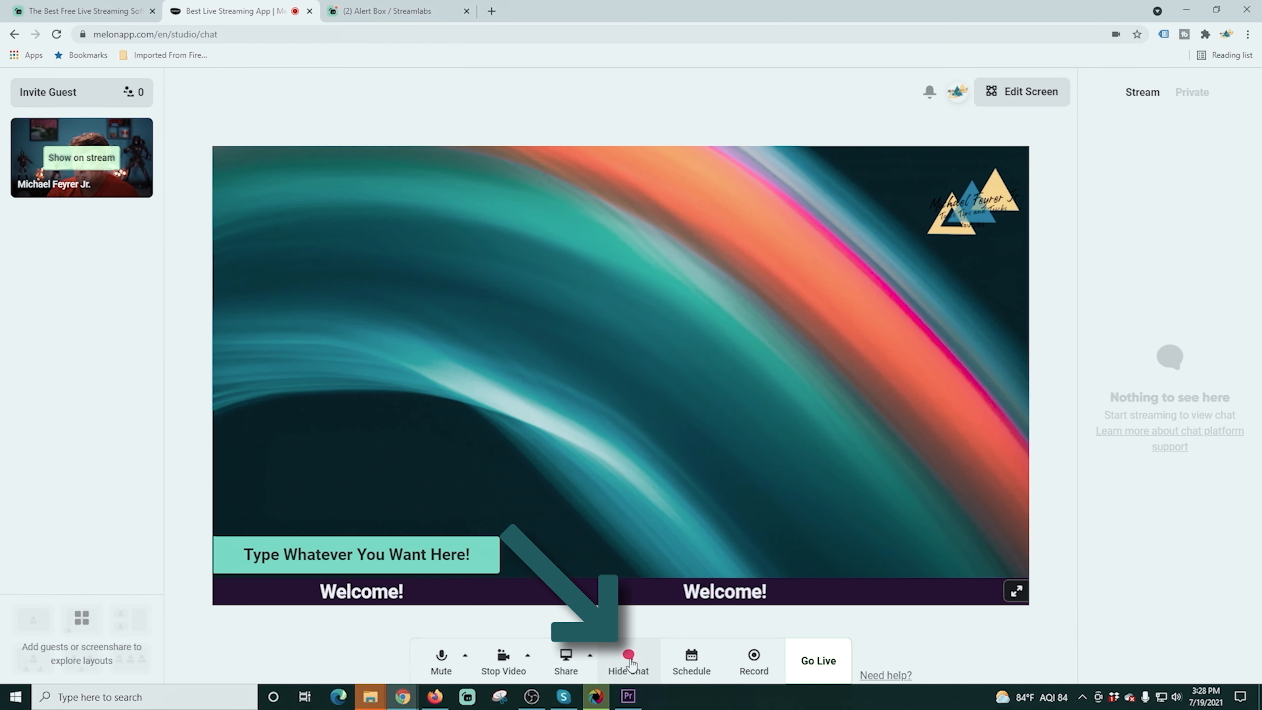
left_click(1191, 95)
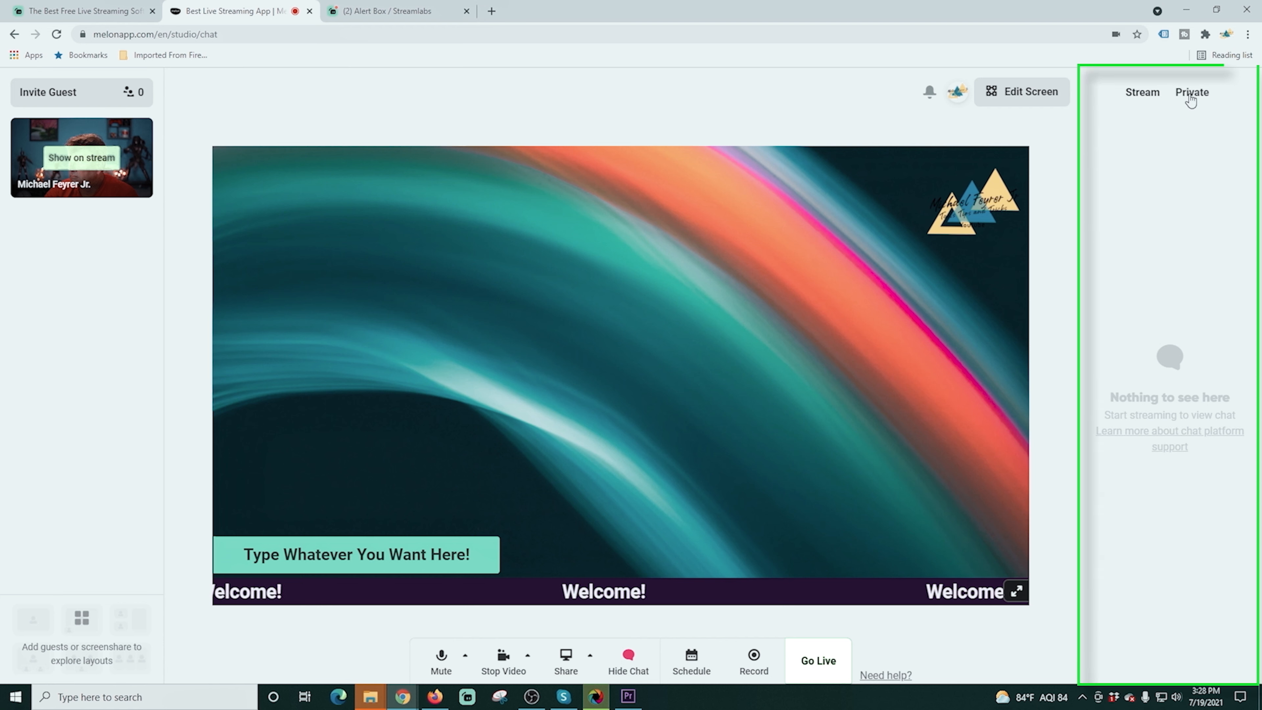
left_click(1158, 95)
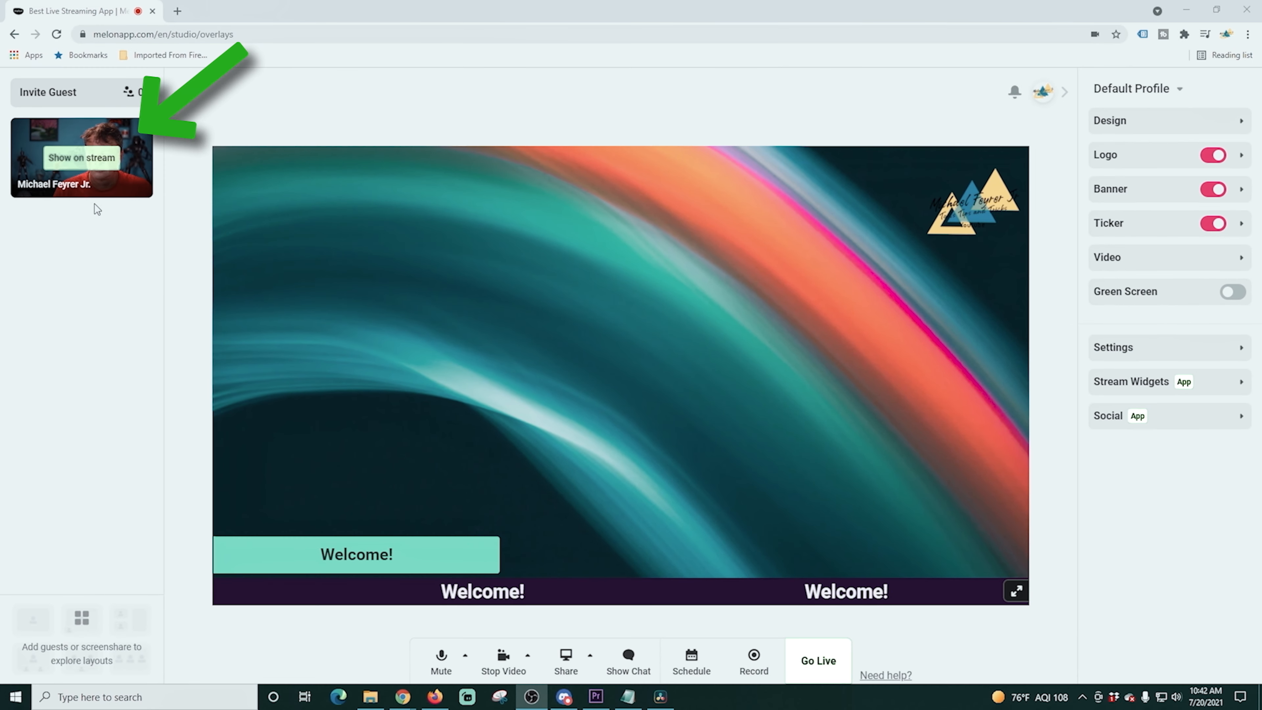
- Show the camera on stream, try the two smaller suggested layouts, and return to the full-frame layout with the camera hidden
left_click(81, 157)
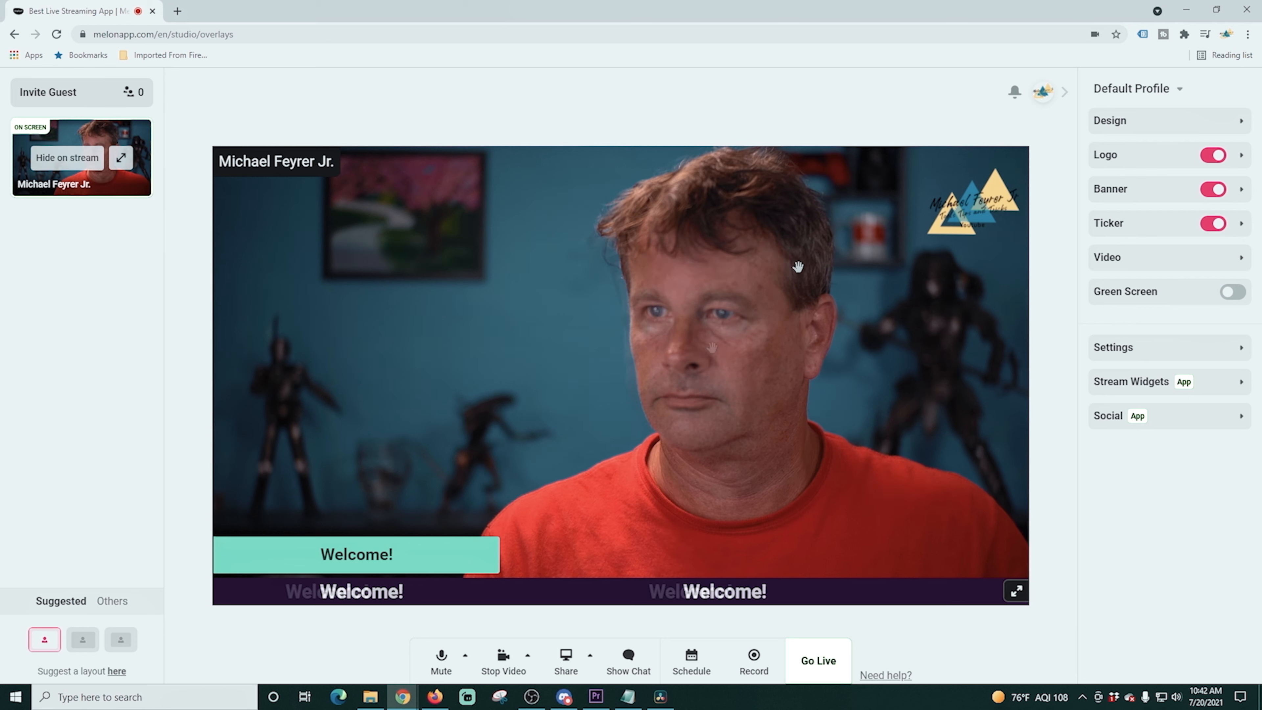
left_click(83, 641)
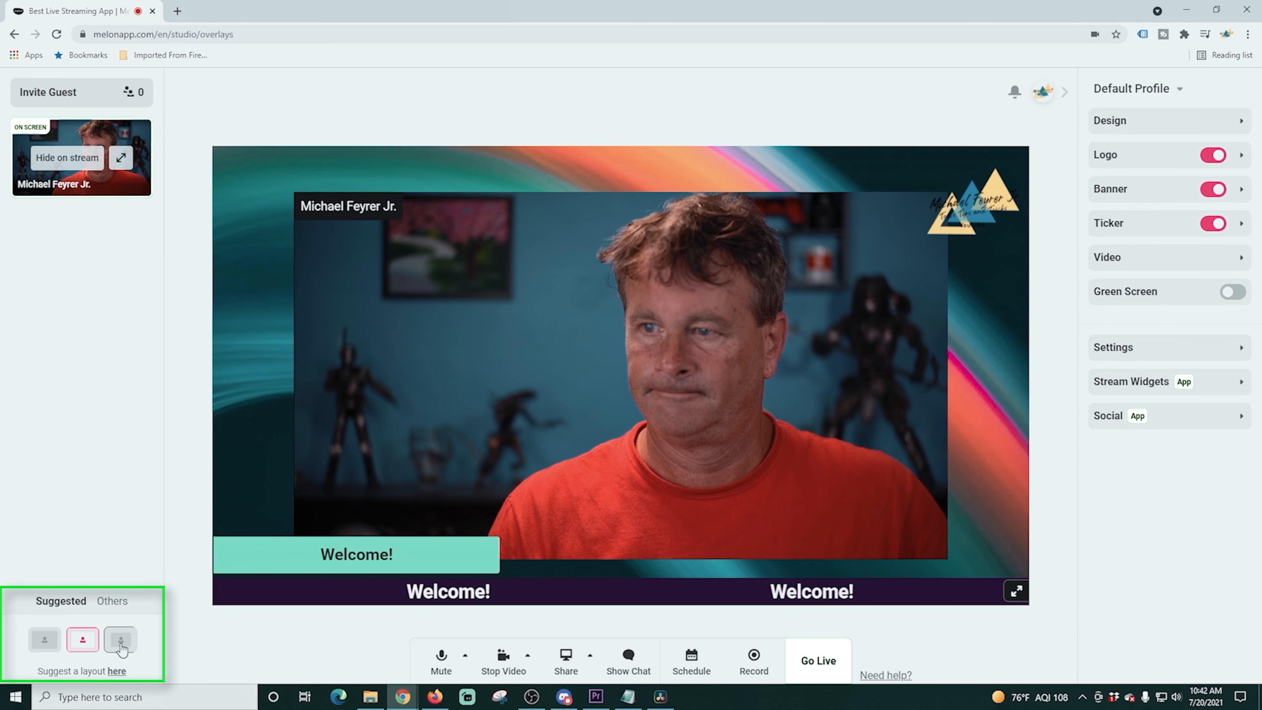
left_click(121, 641)
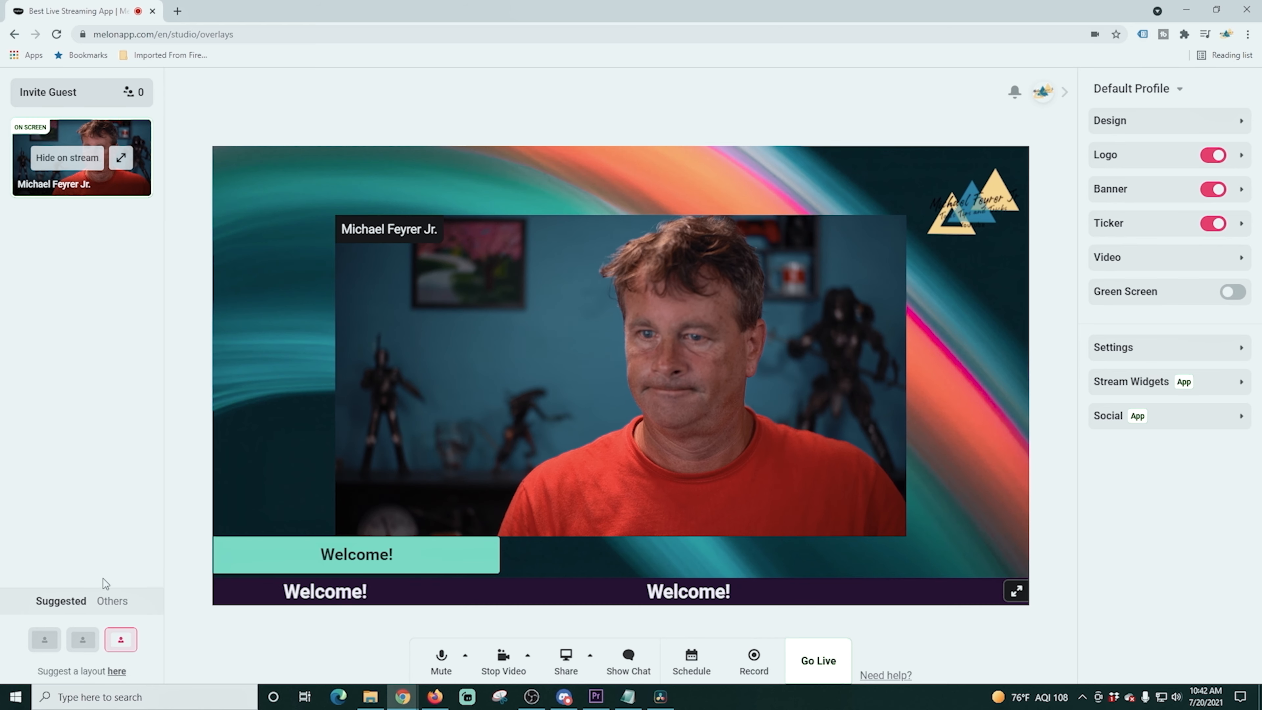
left_click(44, 639)
left_click(82, 165)
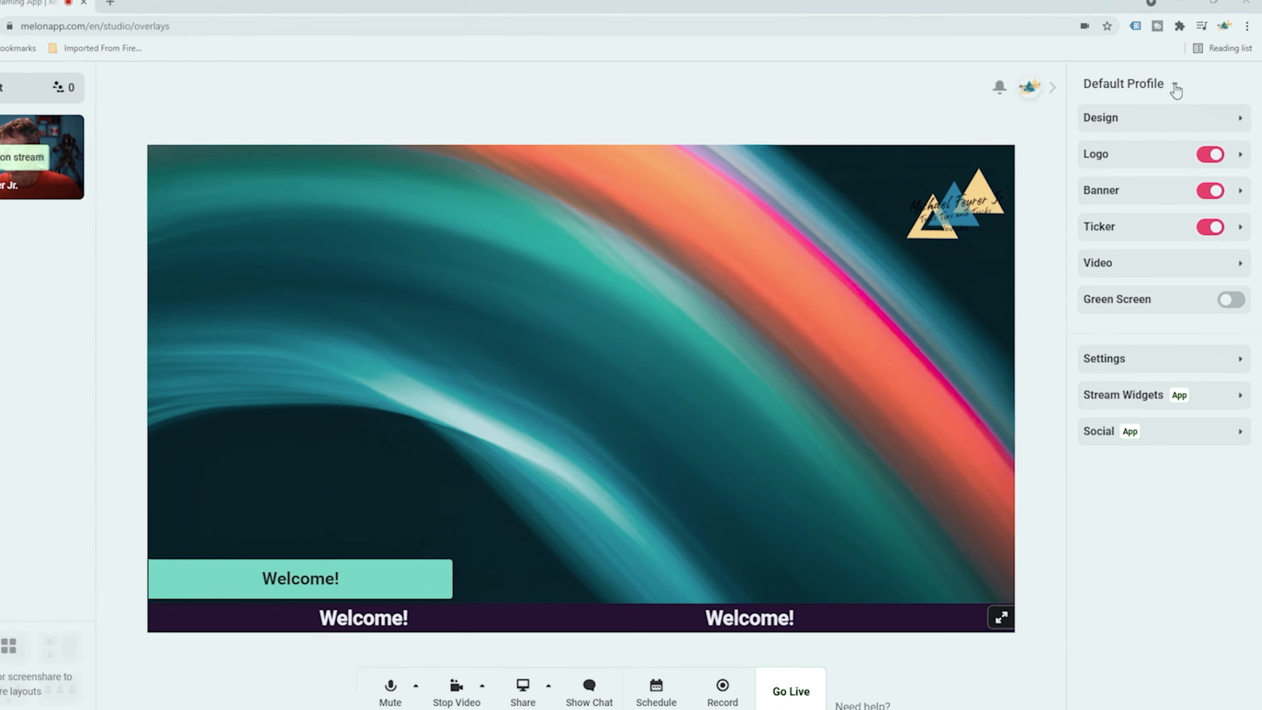
- Check the available profiles, and open the design settings' collection of themes
left_click(1179, 90)
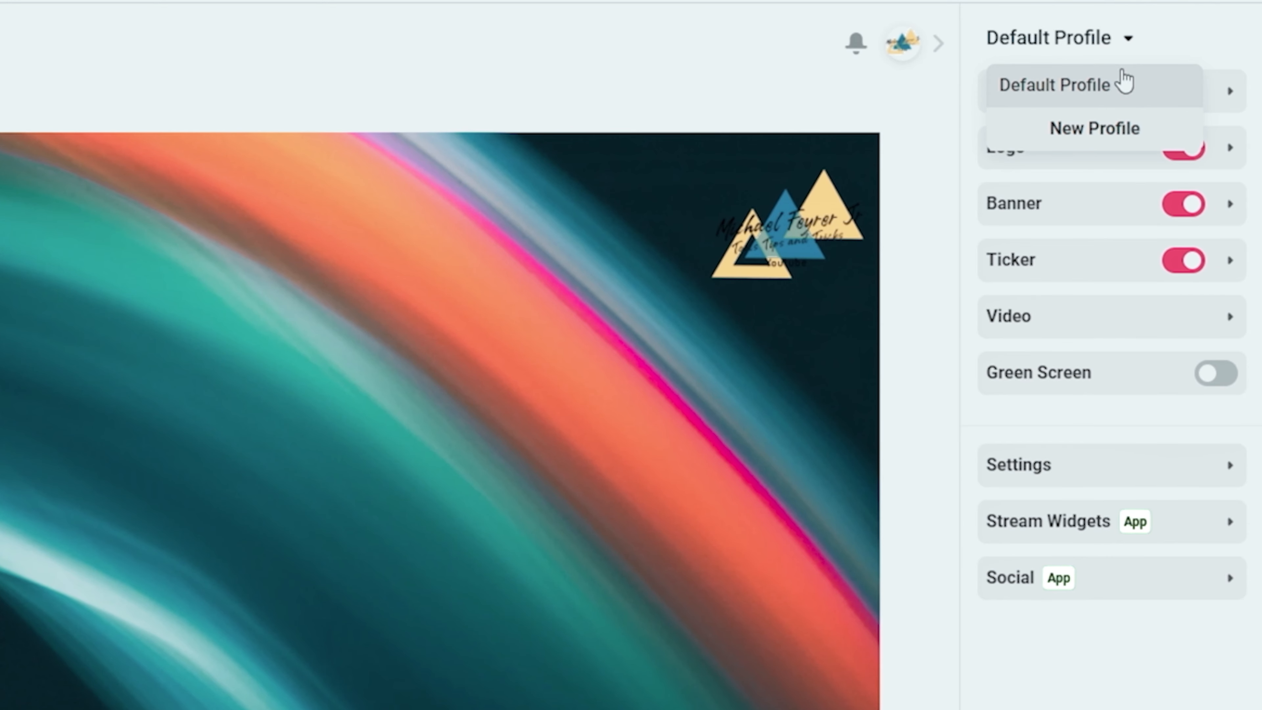
left_click(1130, 40)
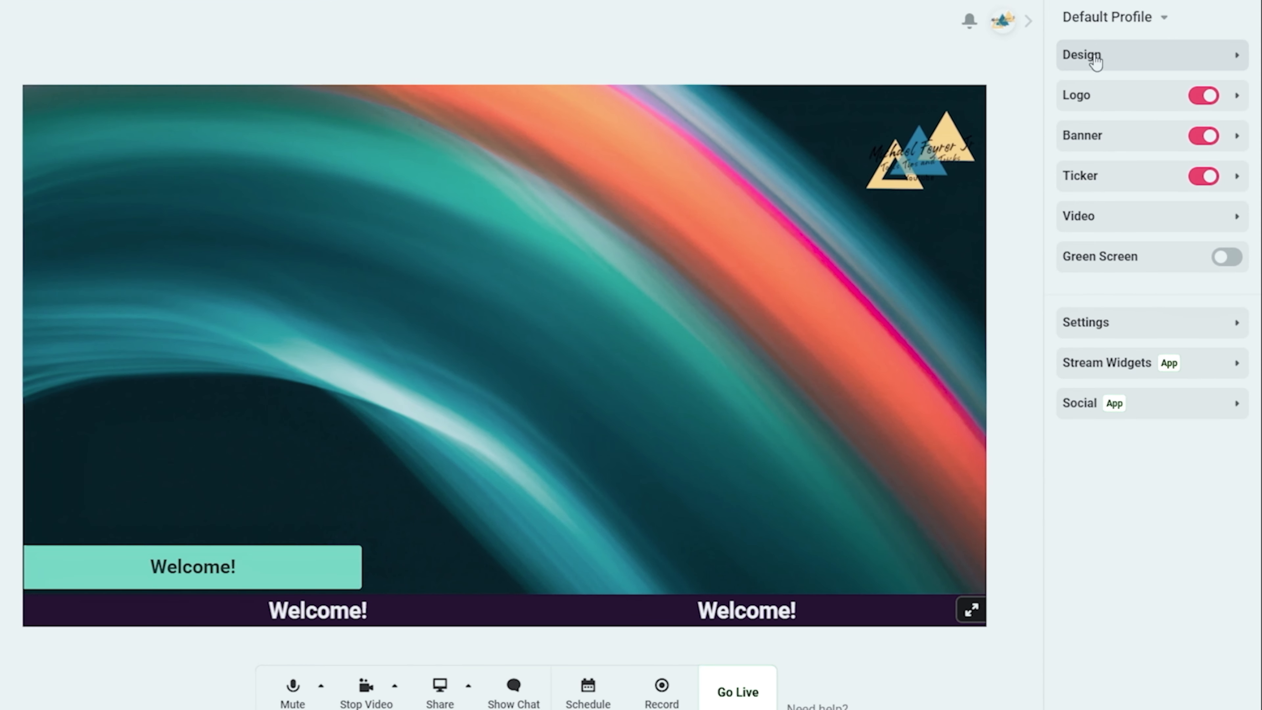
left_click(1096, 55)
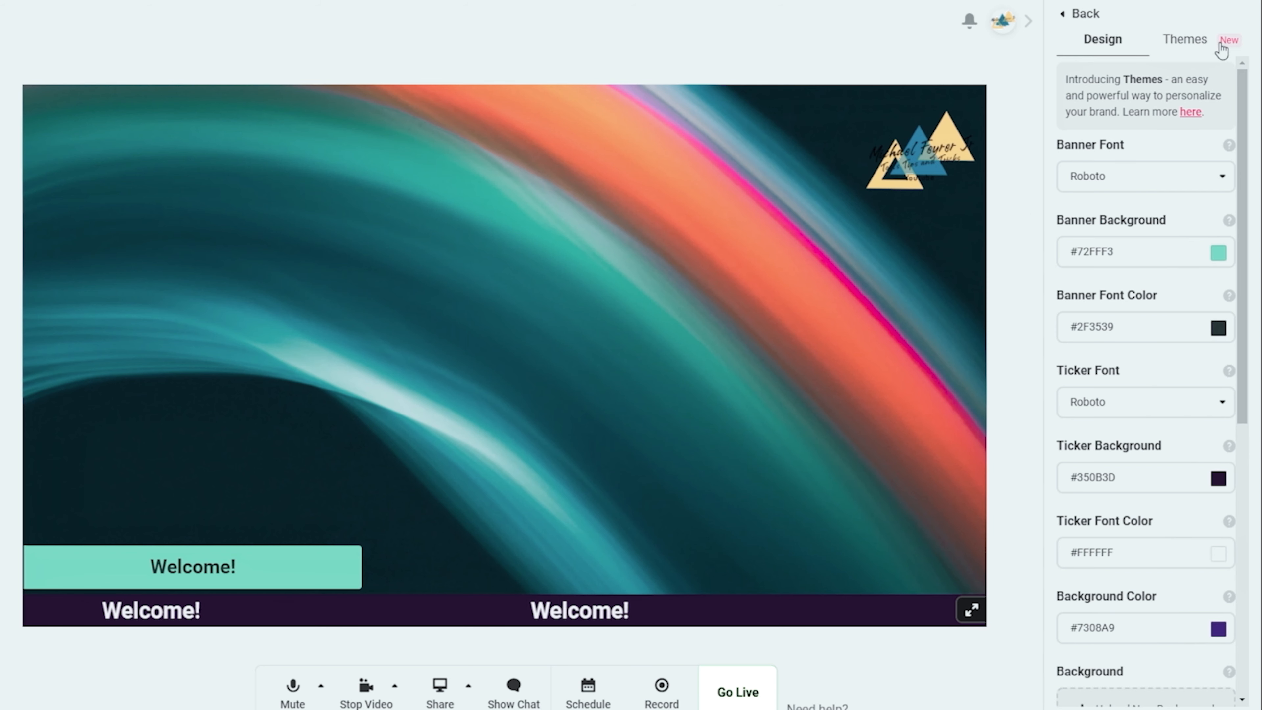
left_click(1190, 50)
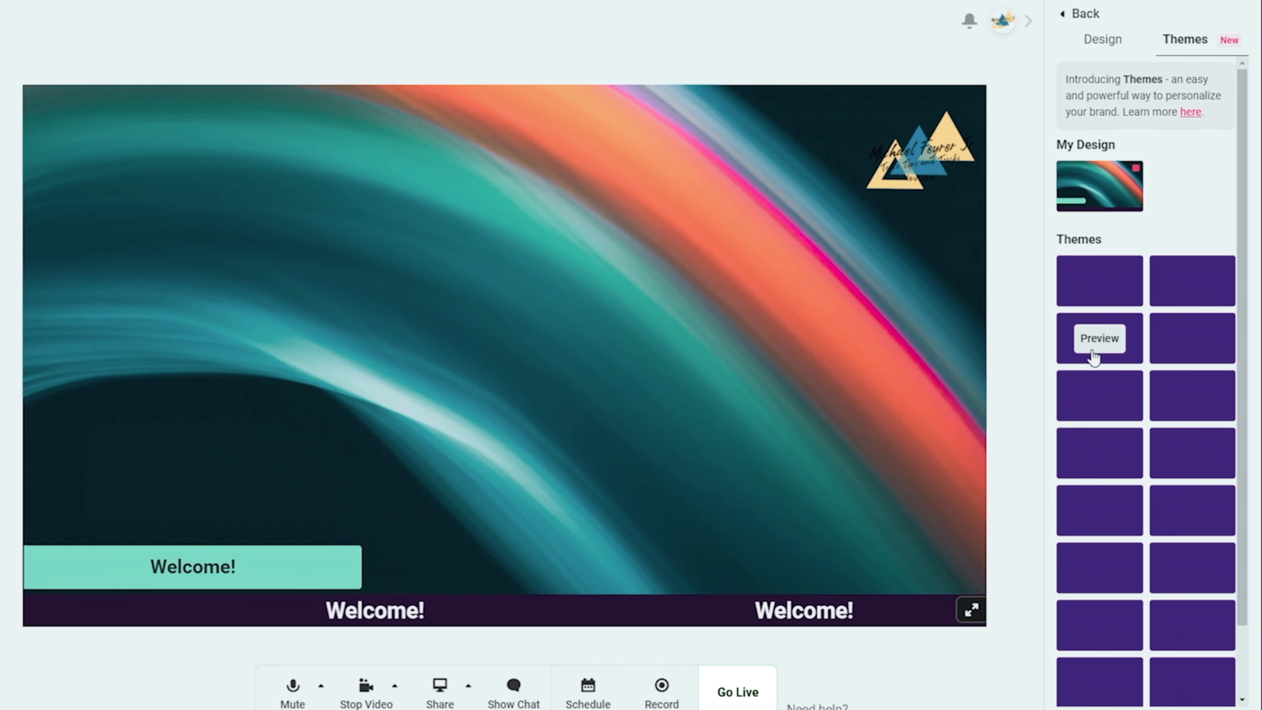
- Preview the dark purple, black, beige, mint green and dark orange themes on the stream screen
left_click(1100, 282)
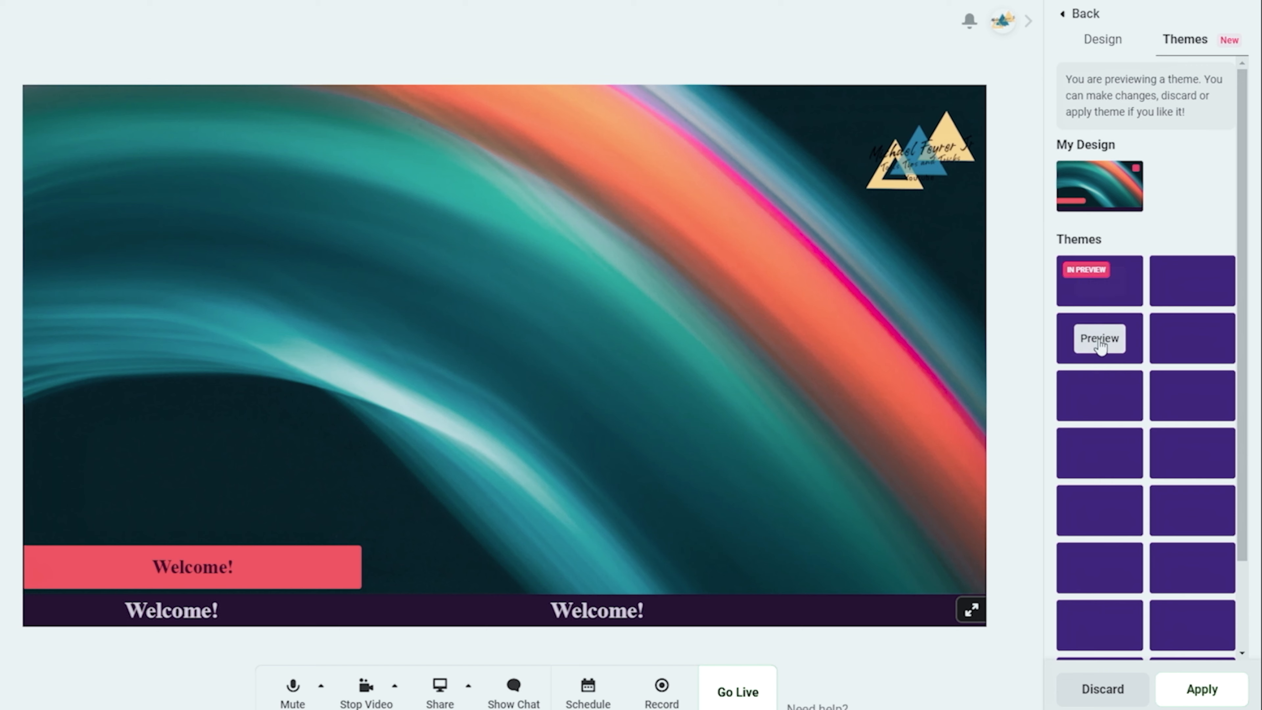
left_click(1099, 343)
left_click(1099, 395)
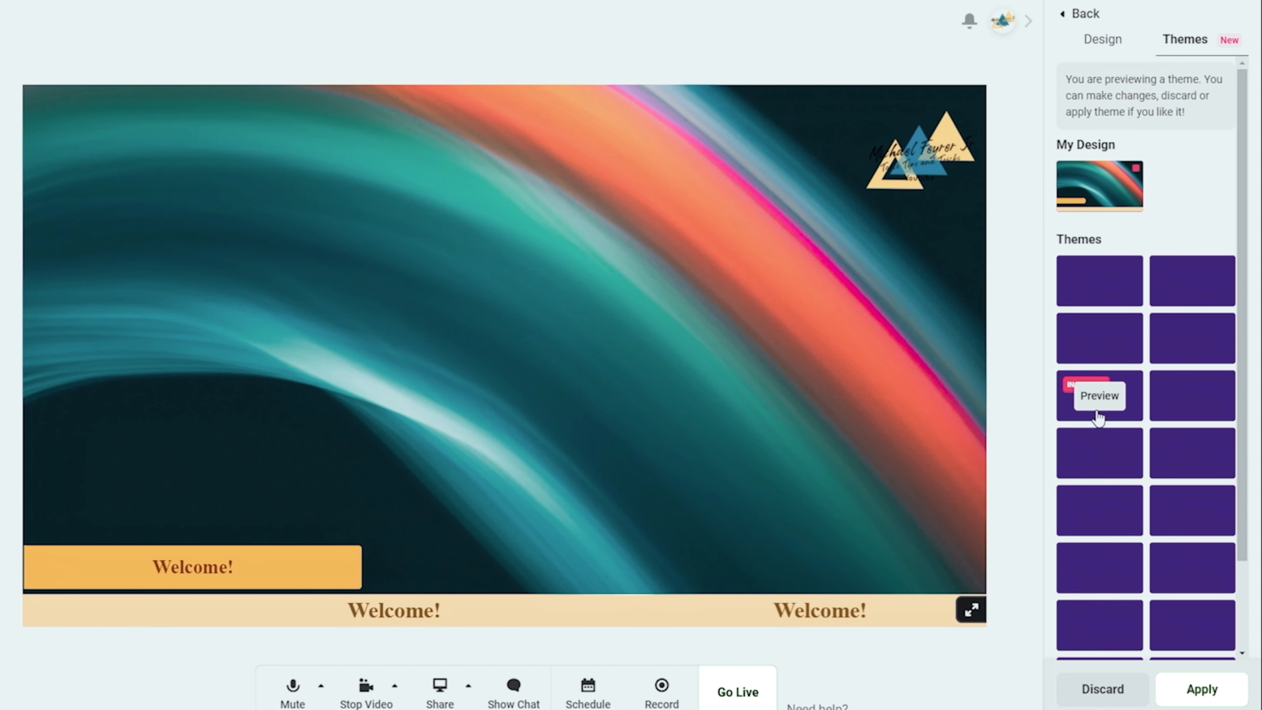
scroll(1101, 398, "down", 2)
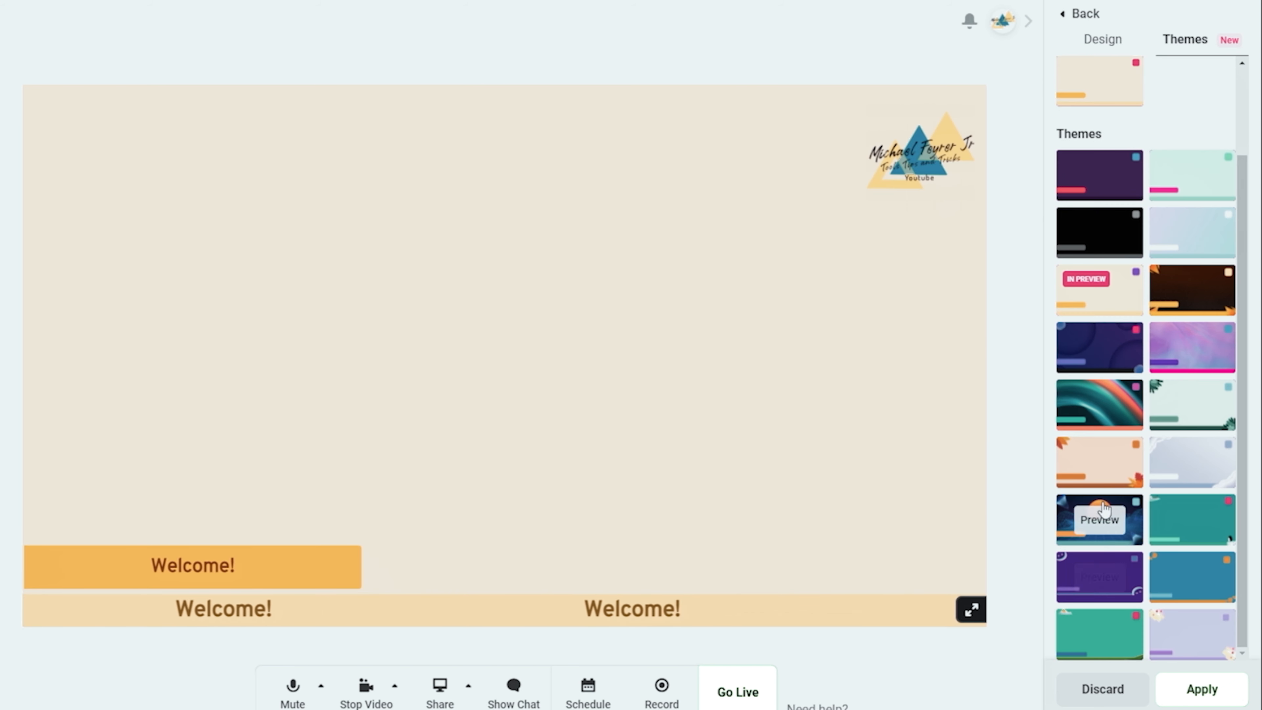
scroll(1133, 288, "up", 2)
left_click(1189, 286)
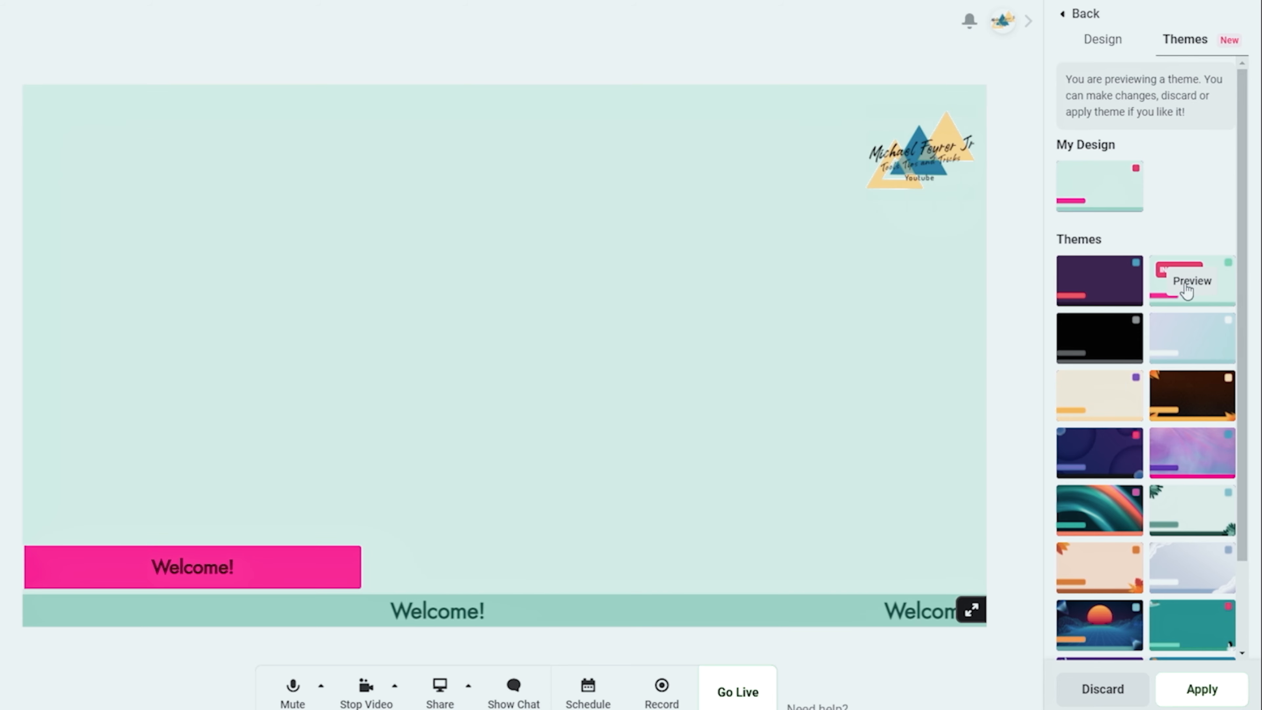
left_click(1191, 409)
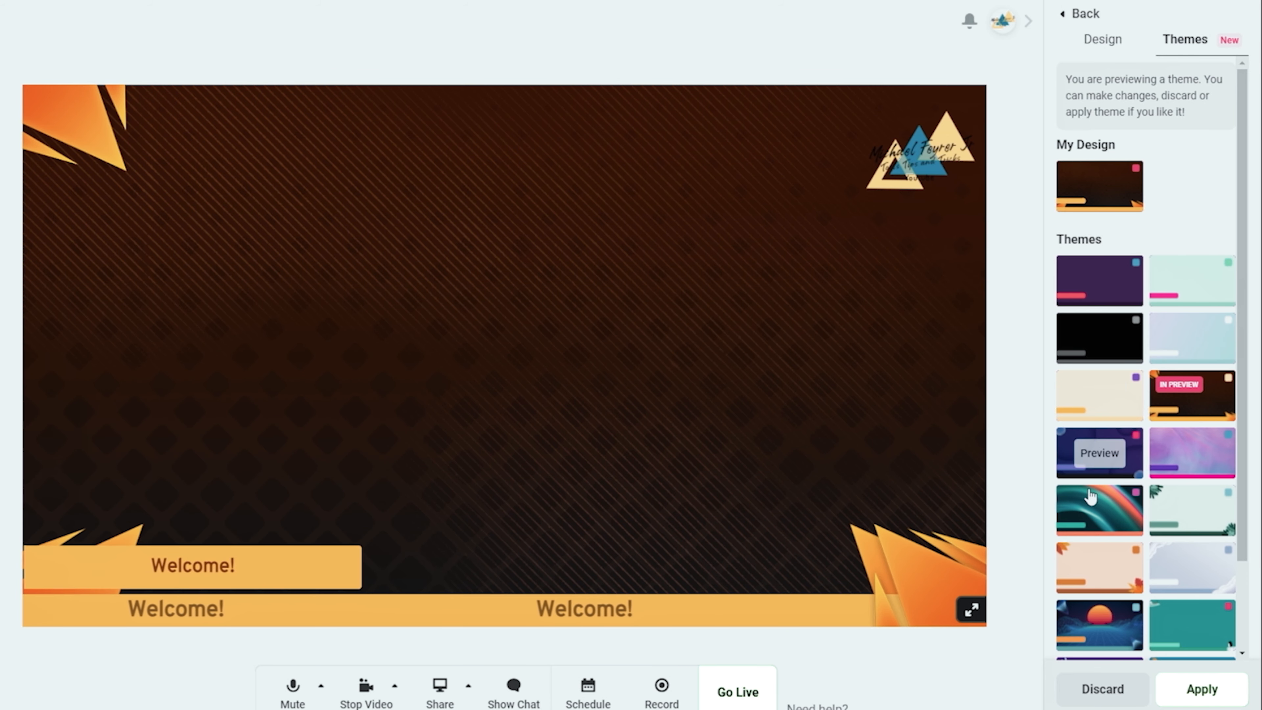
- Preview the teal-and-orange swirl, autumn leaves, retro sunset and purple-pink themes, and return to the swirl theme
left_click(1099, 507)
scroll(1115, 446, "down", 2)
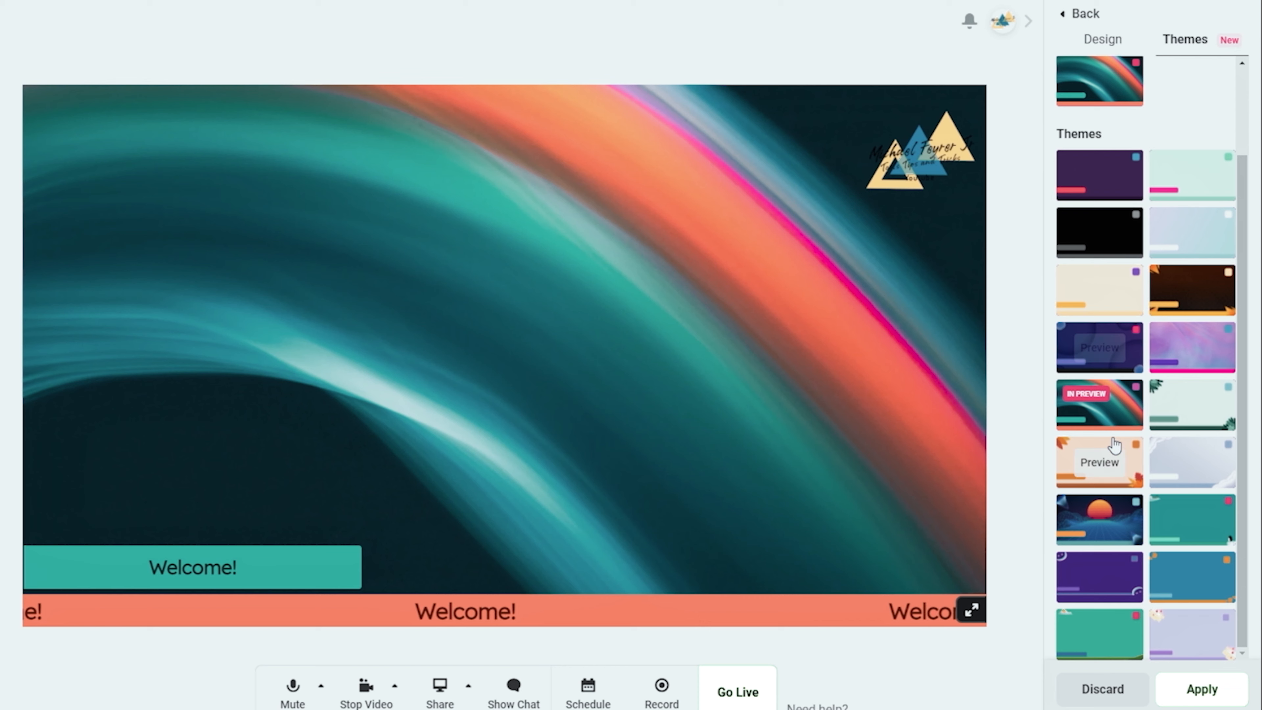
left_click(1099, 462)
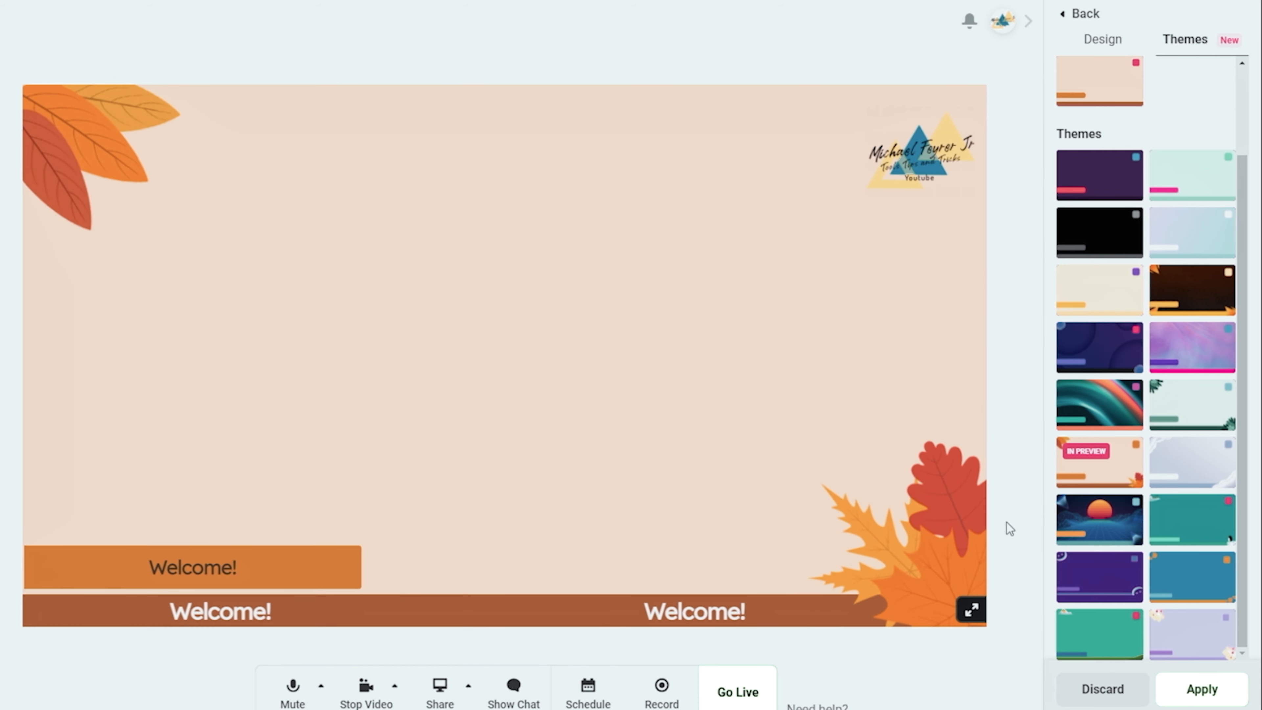
left_click(1112, 523)
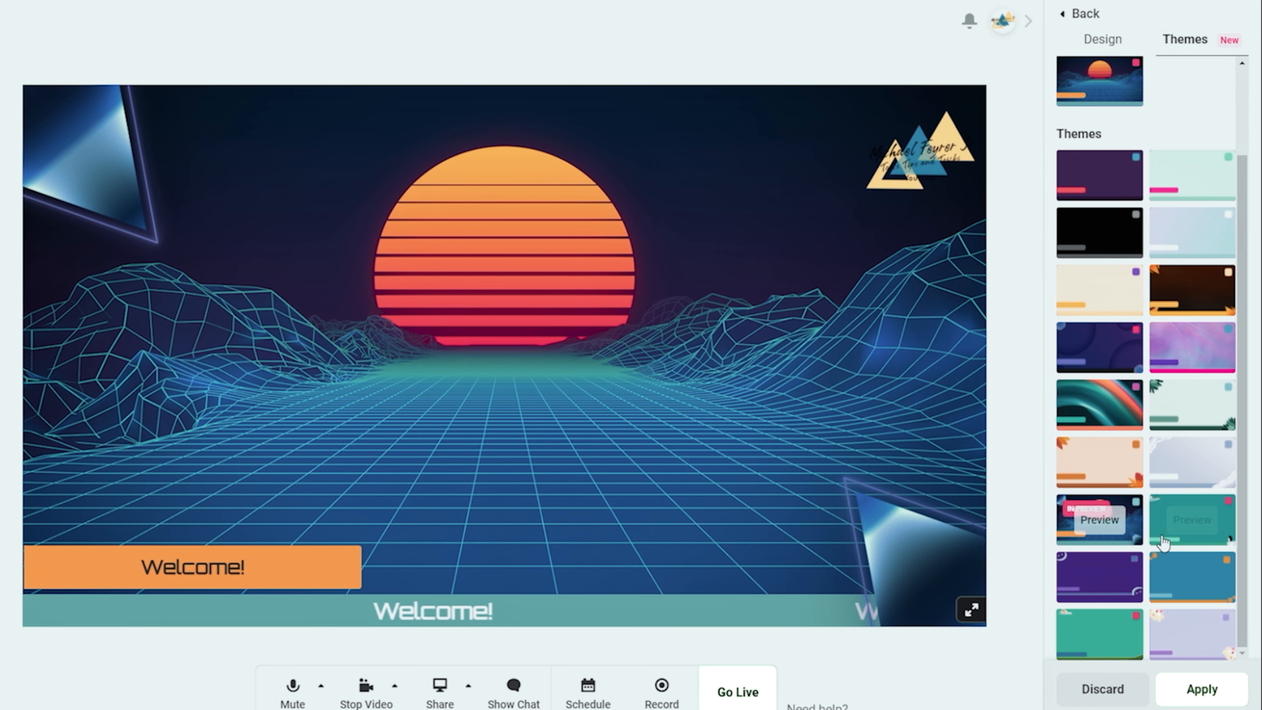
scroll(1168, 522, "up", 2)
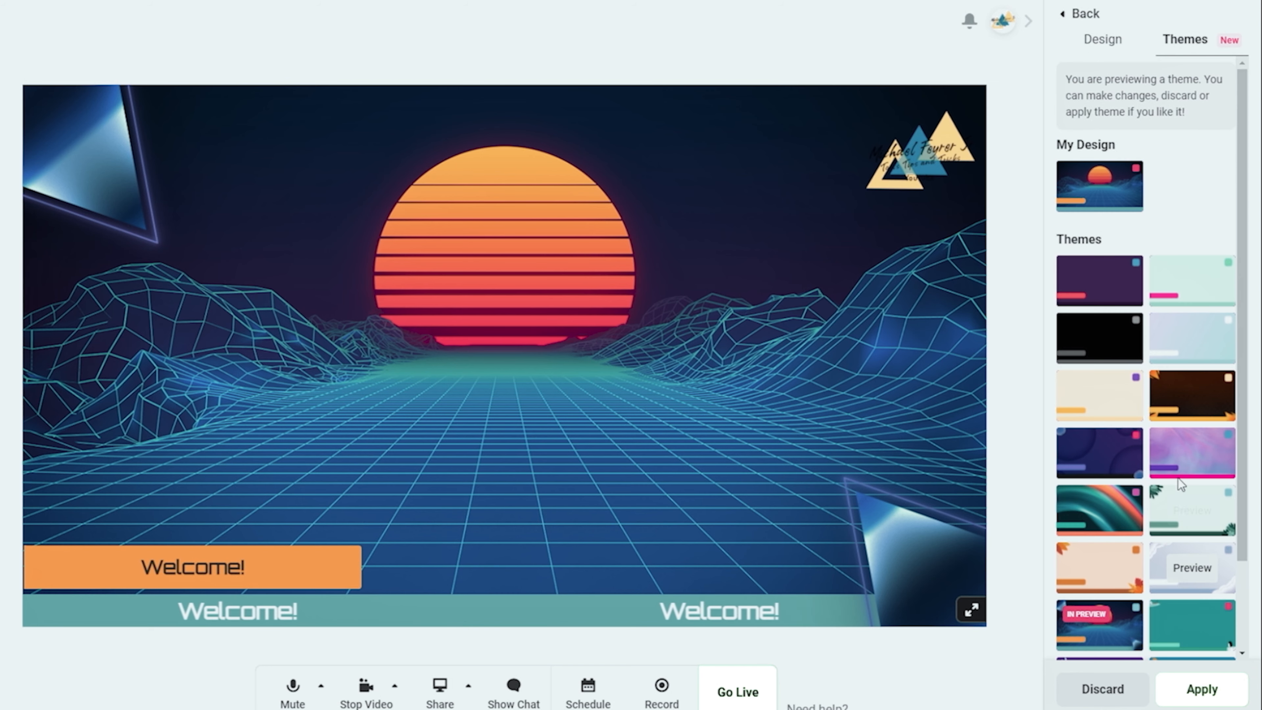
left_click(1193, 452)
left_click(1100, 510)
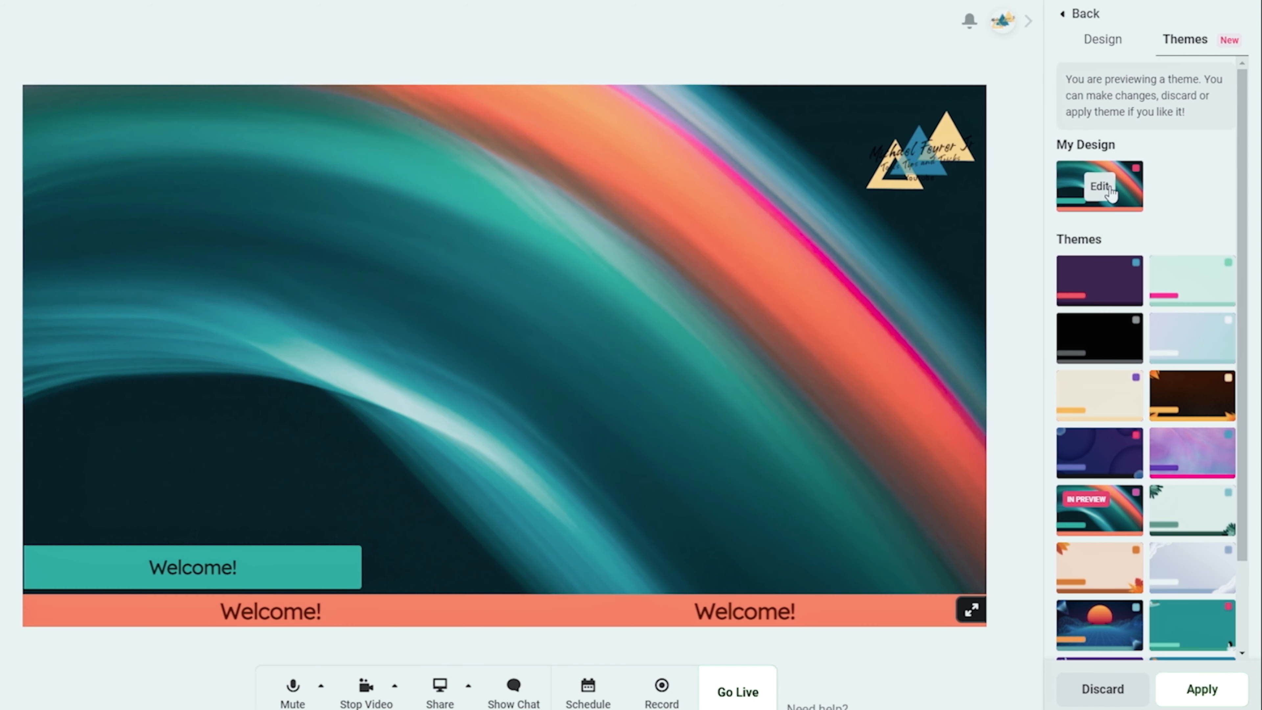
- Look through the font, color and background settings of the previewed swirl theme
left_click(1100, 186)
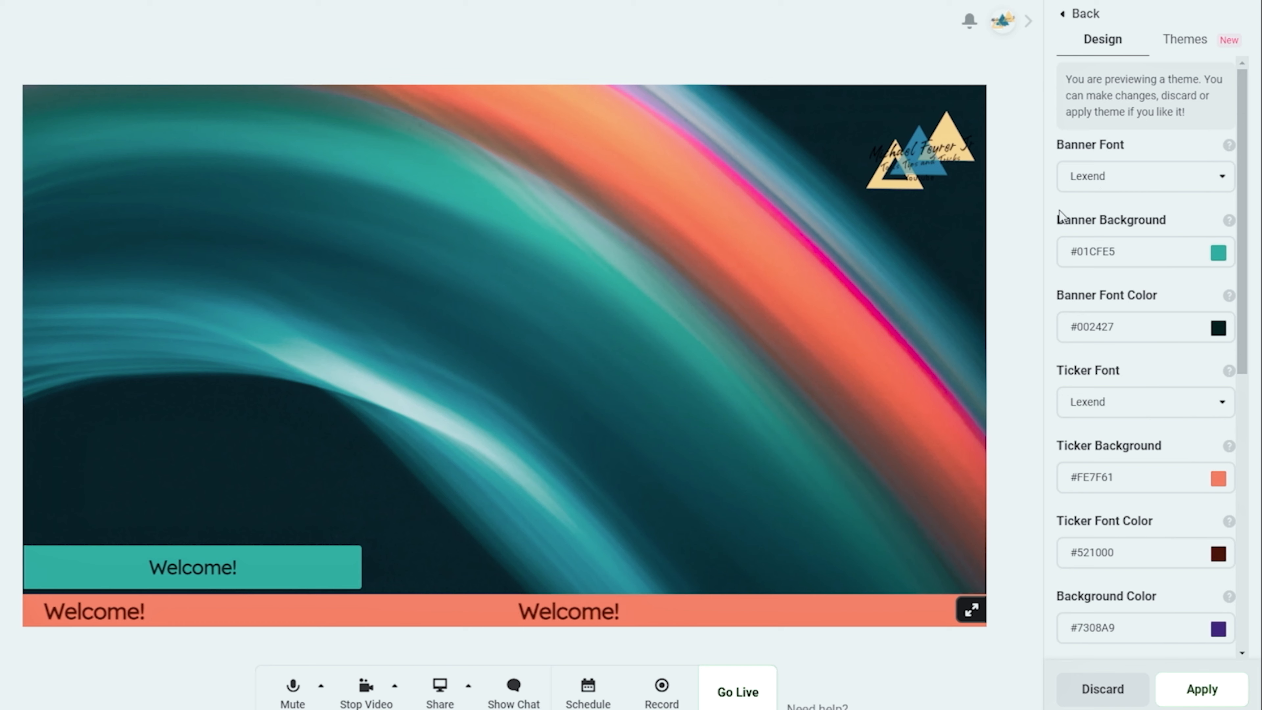
scroll(1237, 182, "down", 6)
scroll(1218, 249, "up", 6)
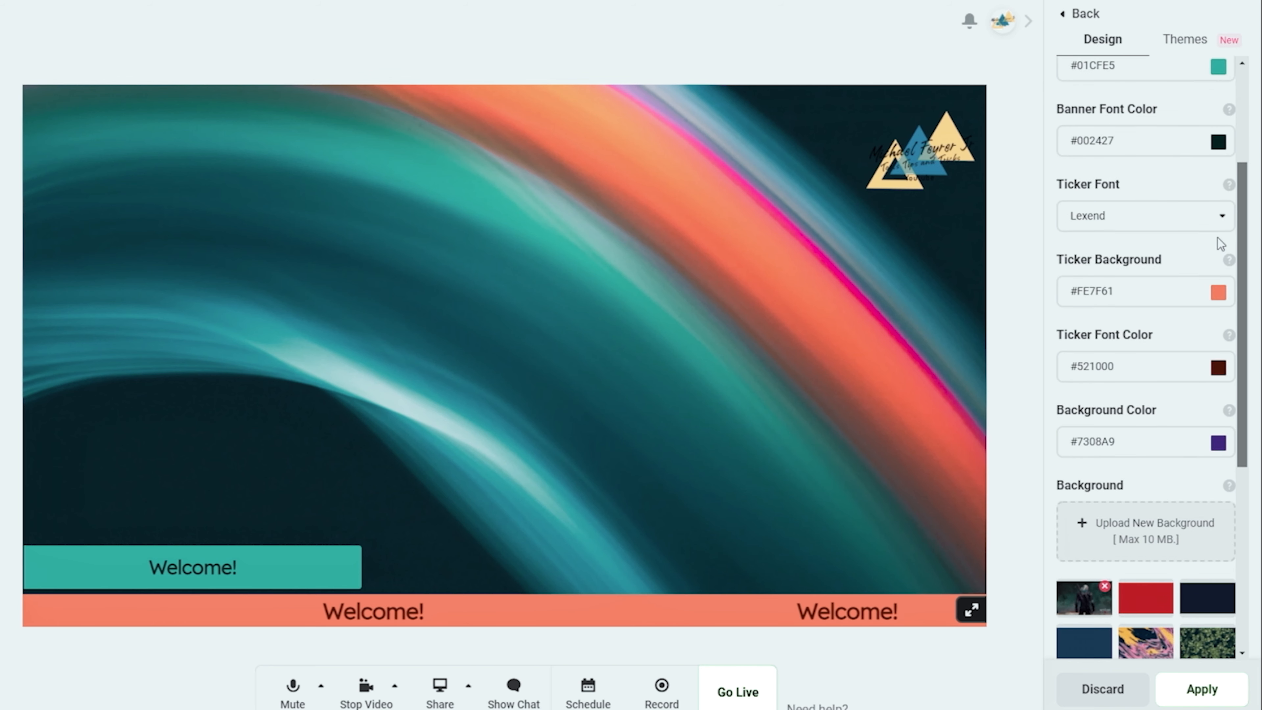
- Preview the green landscape, white cloud and beige themes, and put the teal-and-orange swirl theme back in preview
left_click(1186, 40)
scroll(1229, 456, "down", 2)
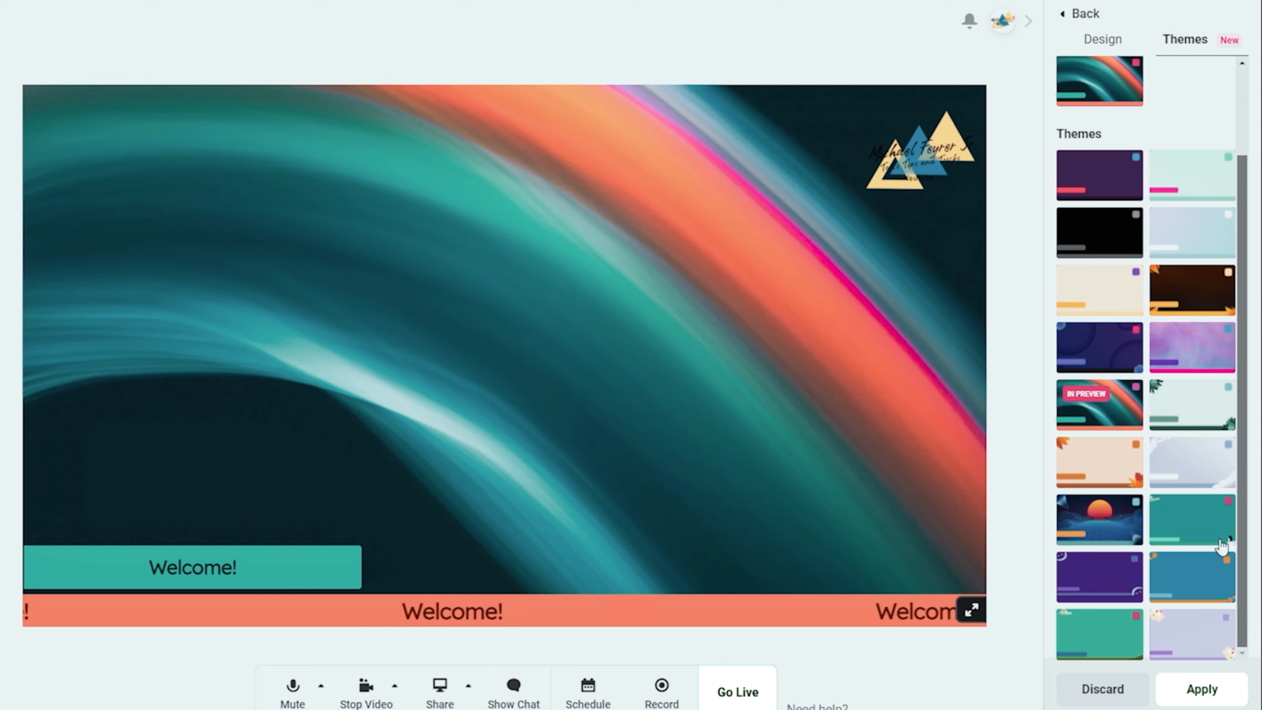
left_click(1098, 636)
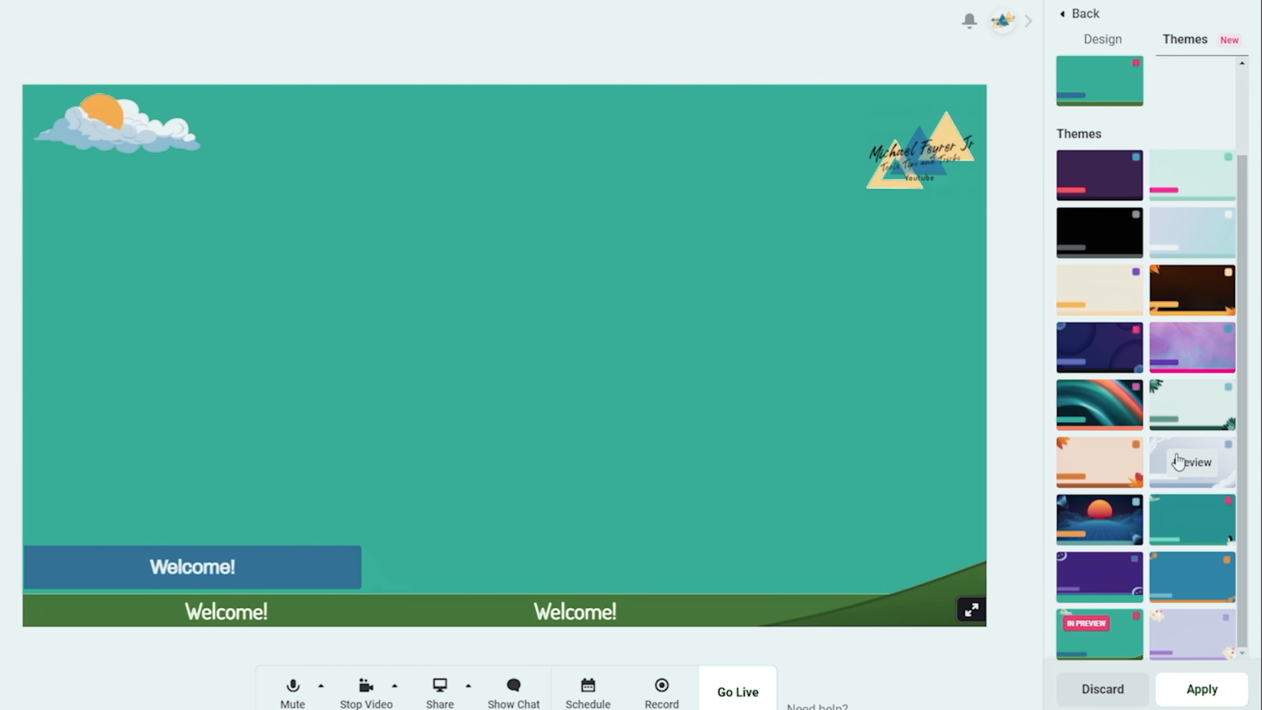
left_click(1177, 461)
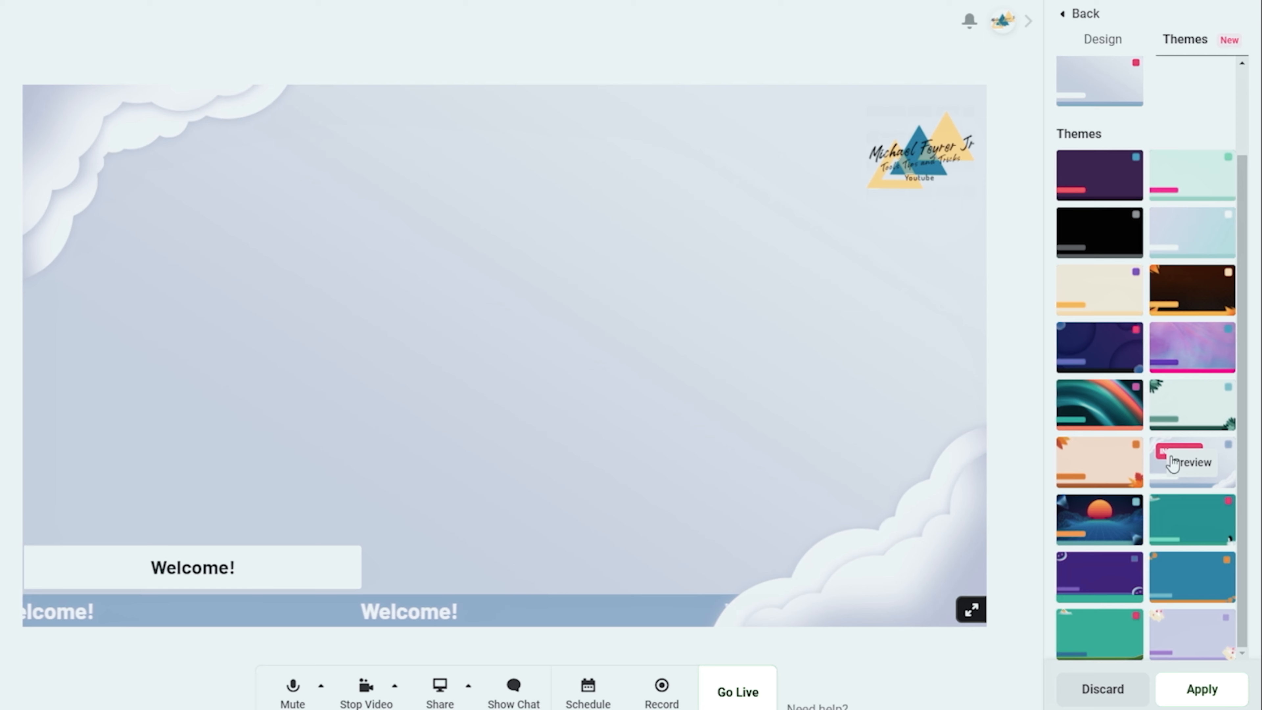
left_click(1101, 303)
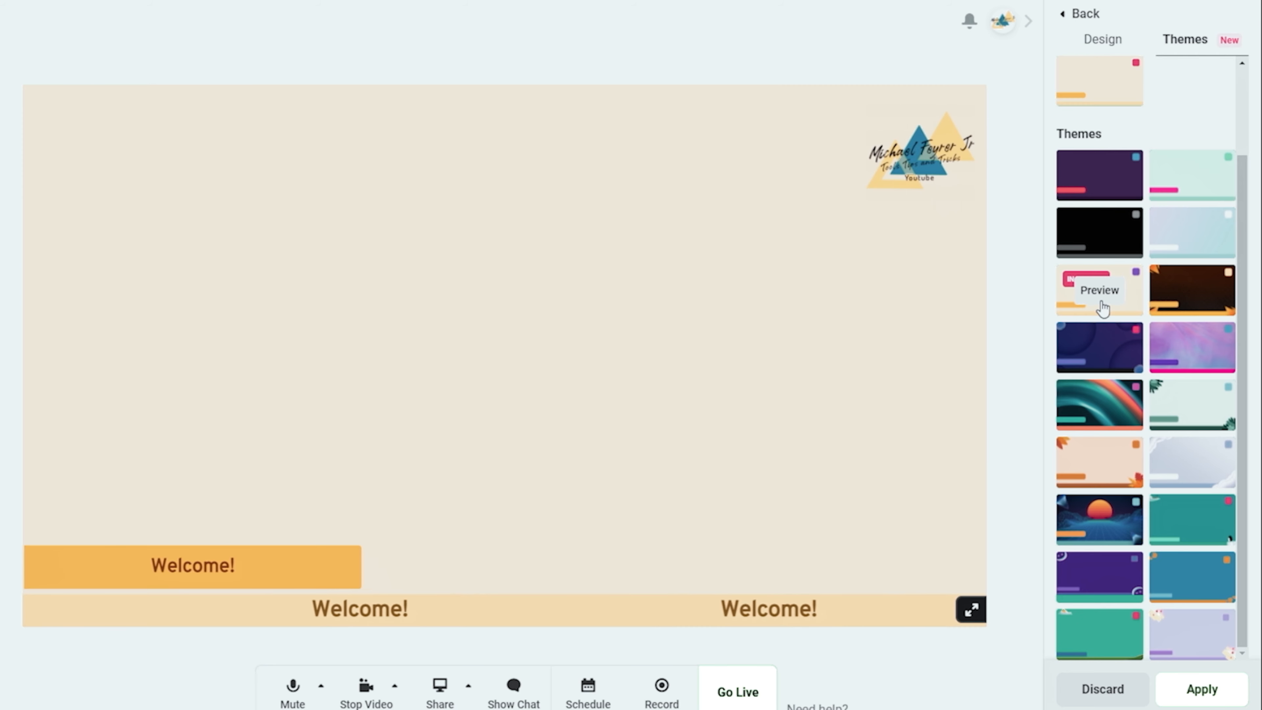
left_click(1090, 408)
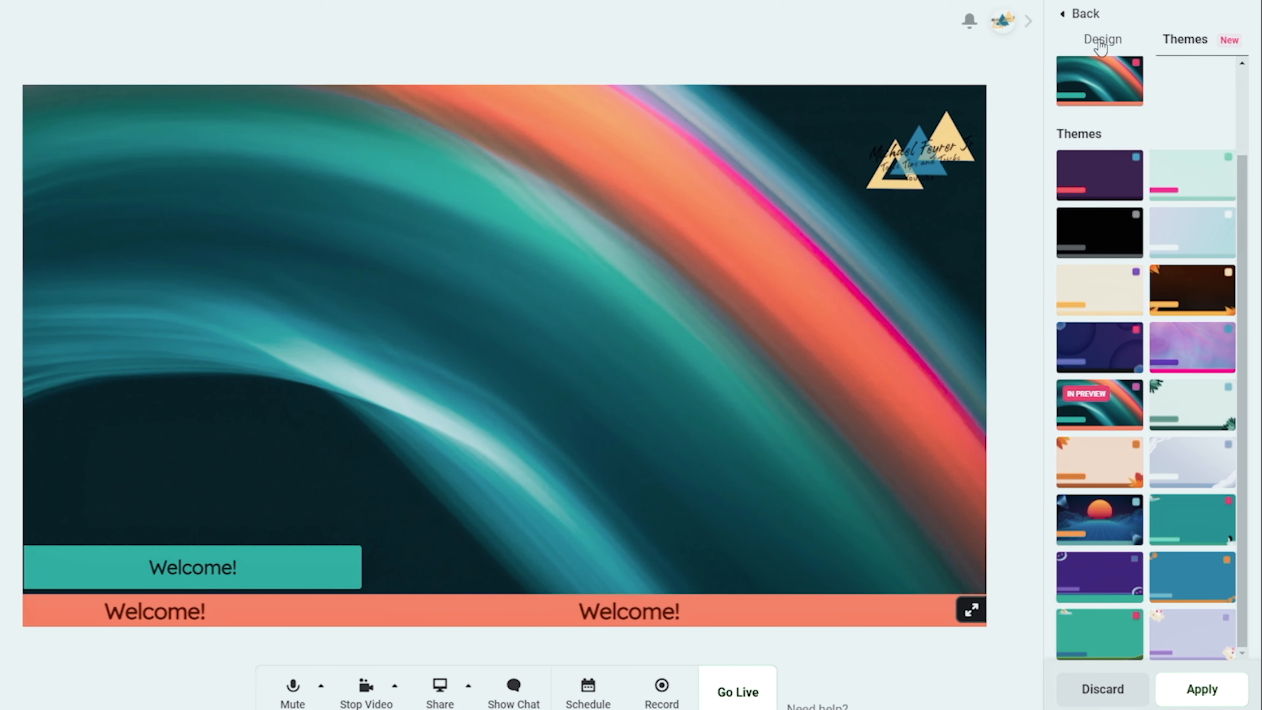
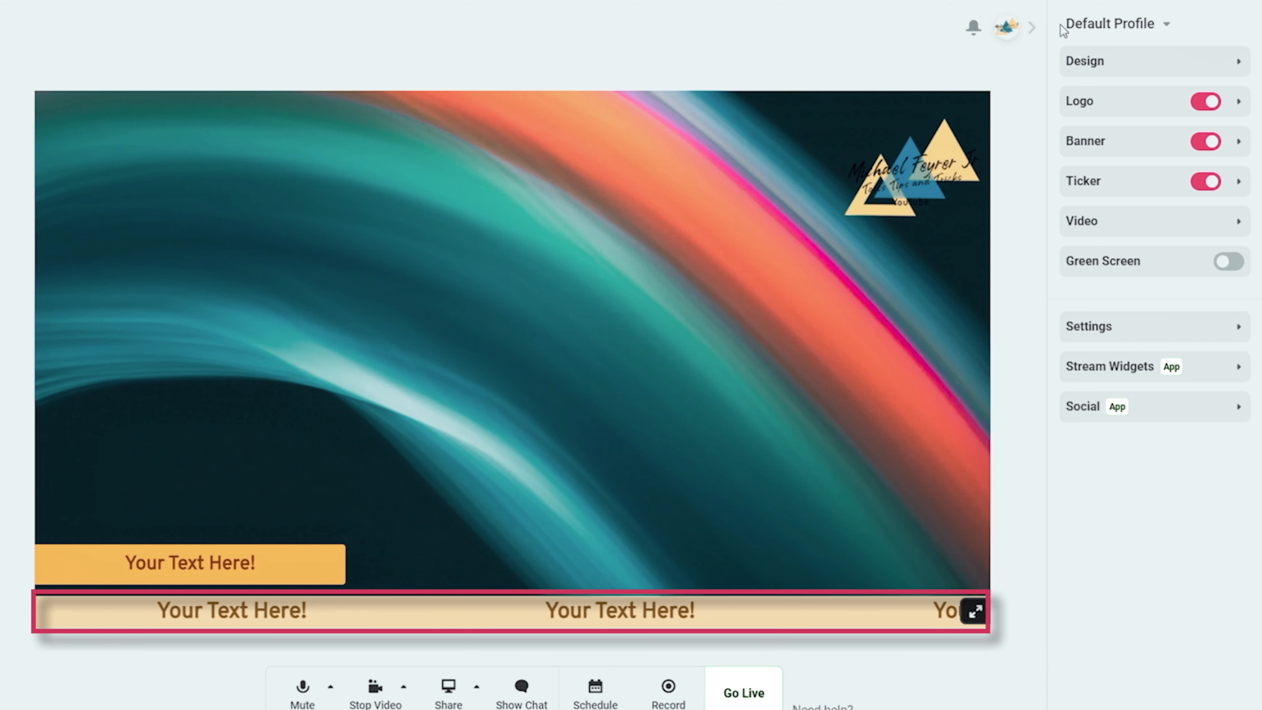
- Play the first 30-second countdown video and the 10-second "Going live in" countdown on stream, and stop playback
left_click(1096, 229)
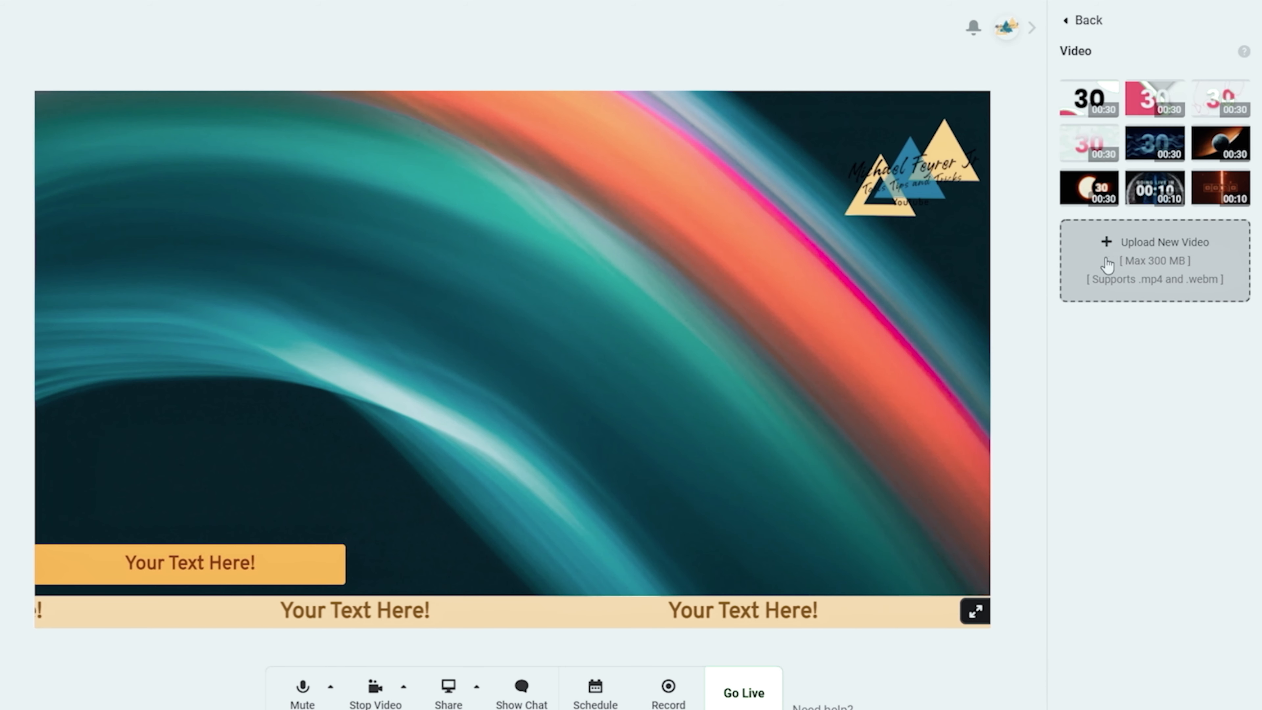
left_click(1089, 100)
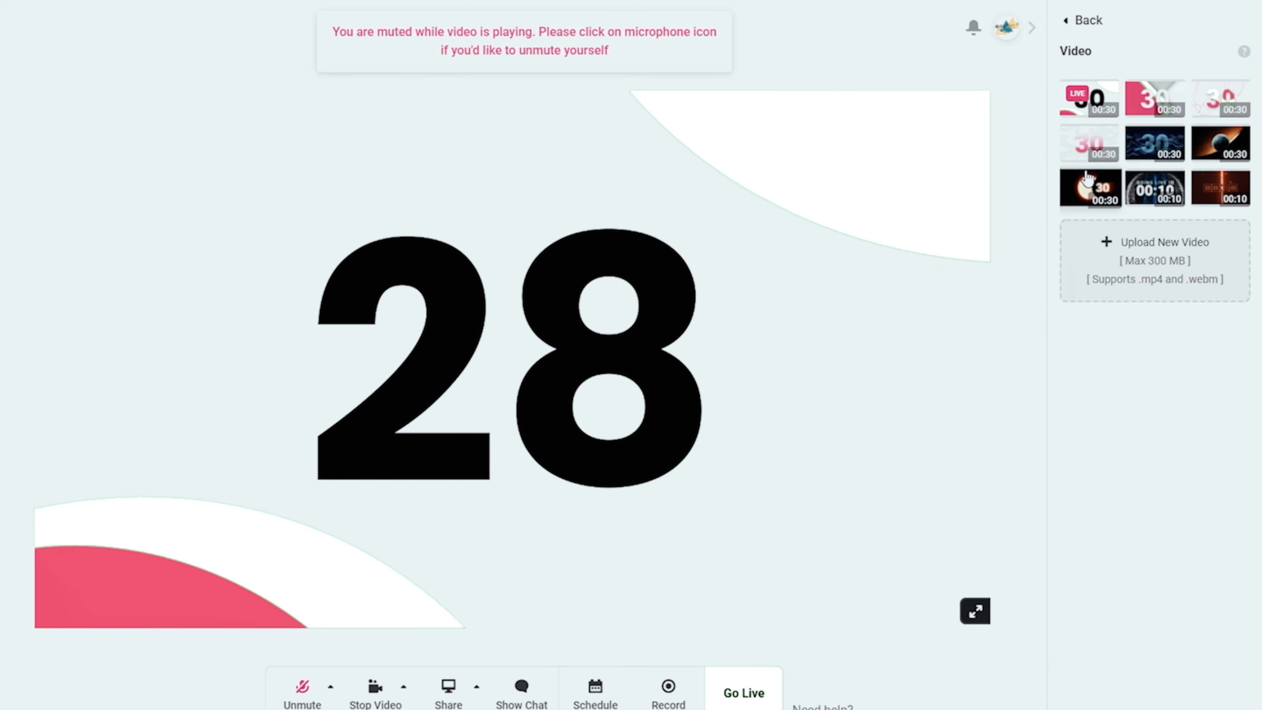
left_click(1141, 191)
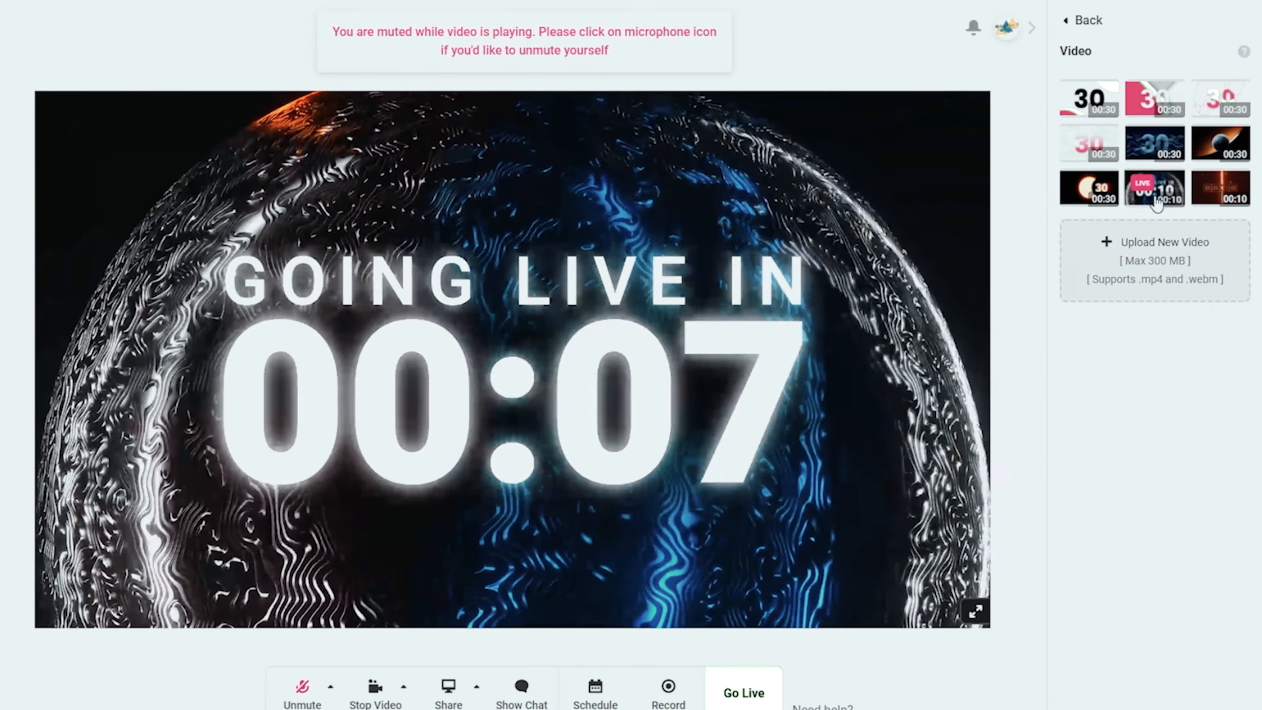
left_click(1156, 199)
- Upload the video New overlay test1_VP9.webm from the New overlay folder on the SSD OBS (E:) drive
left_click(1156, 259)
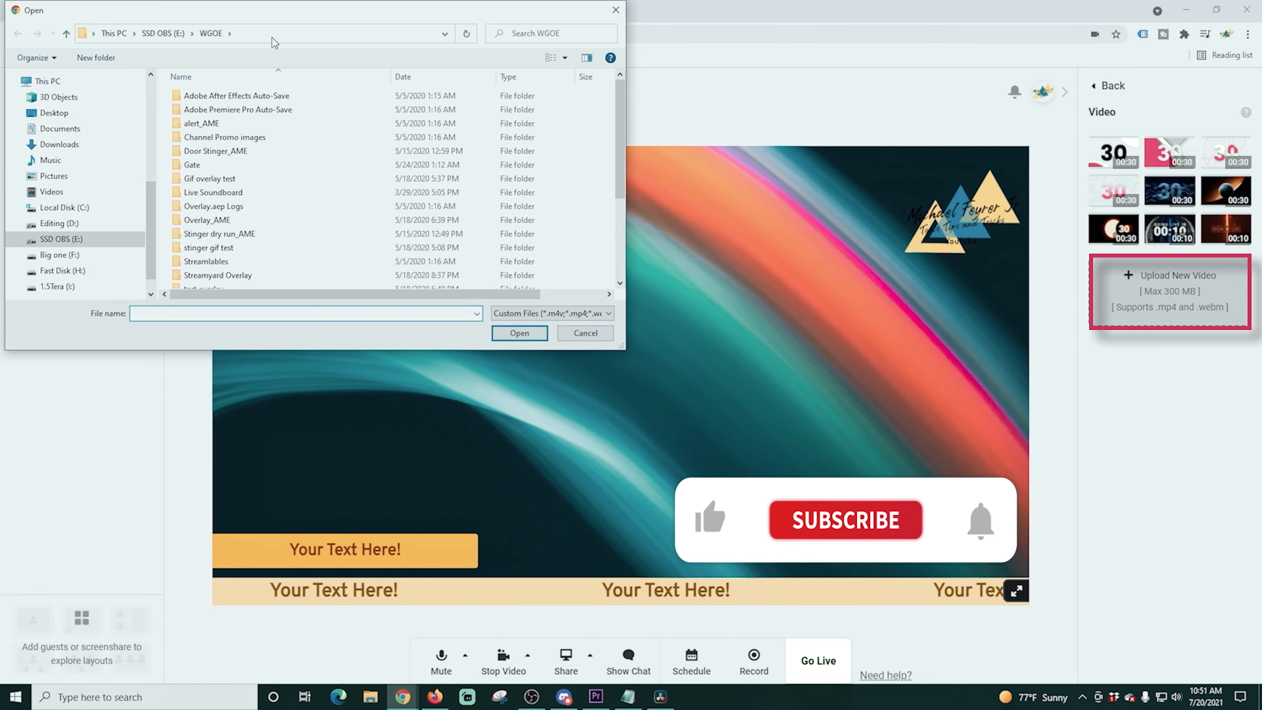
left_click(156, 34)
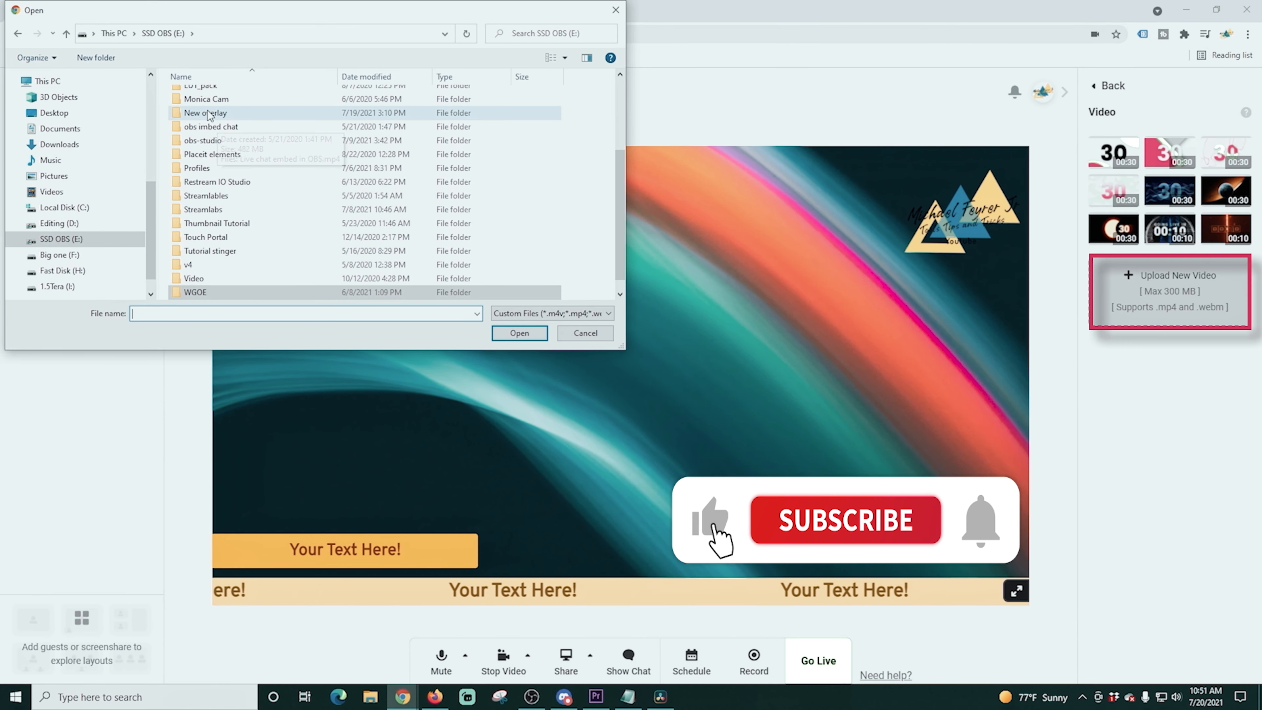
double_click(209, 115)
left_click(234, 233)
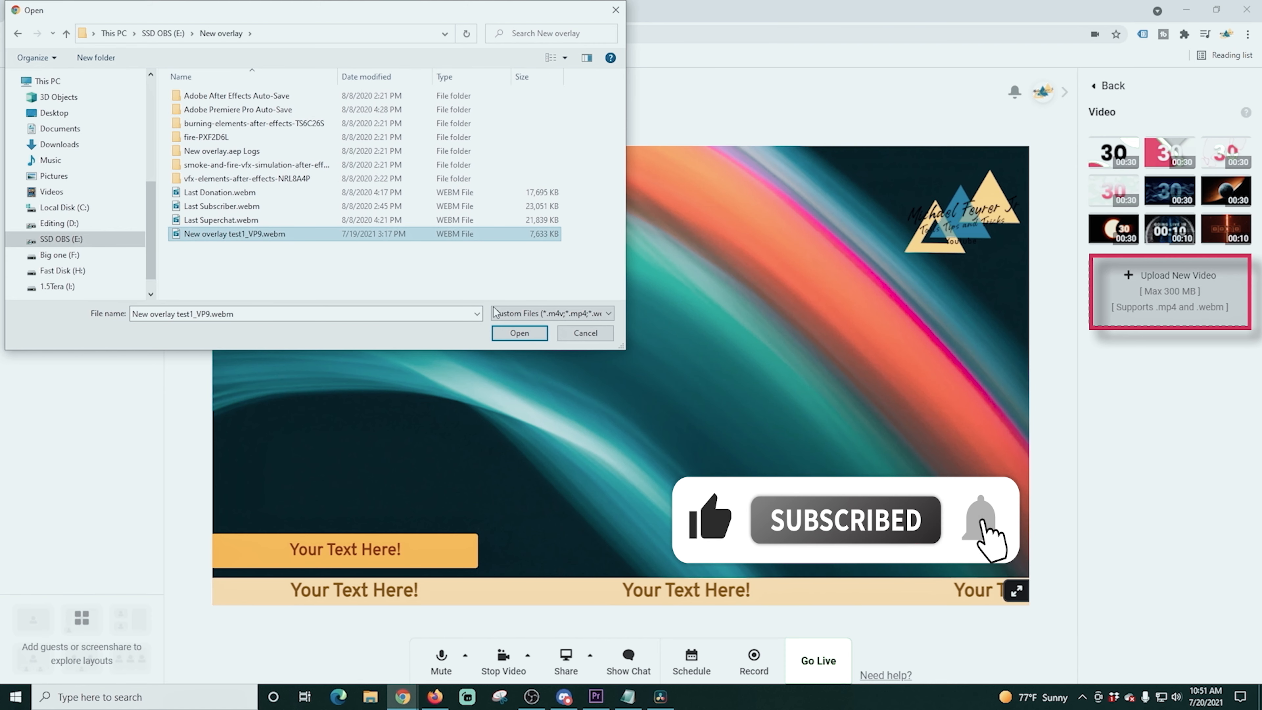
left_click(510, 334)
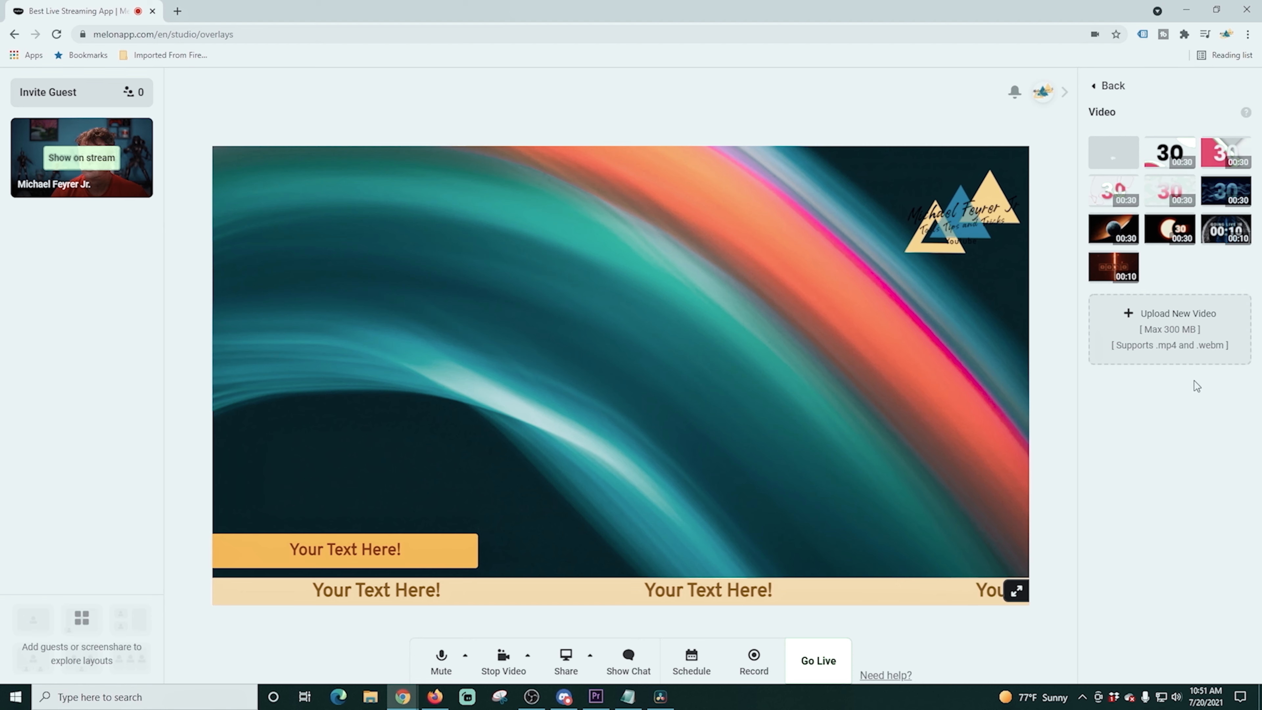
- Play the uploaded overlay video on stream and show the camera behind it in the second suggested layout
left_click(1099, 169)
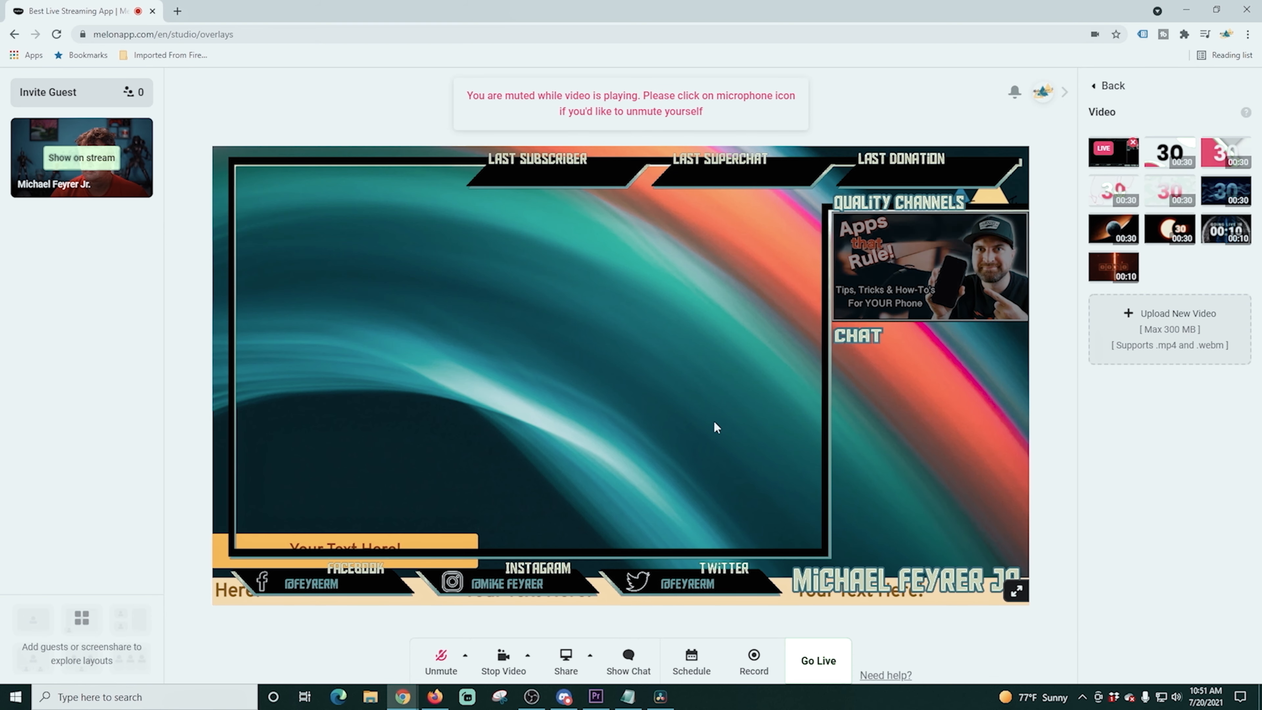
left_click(100, 158)
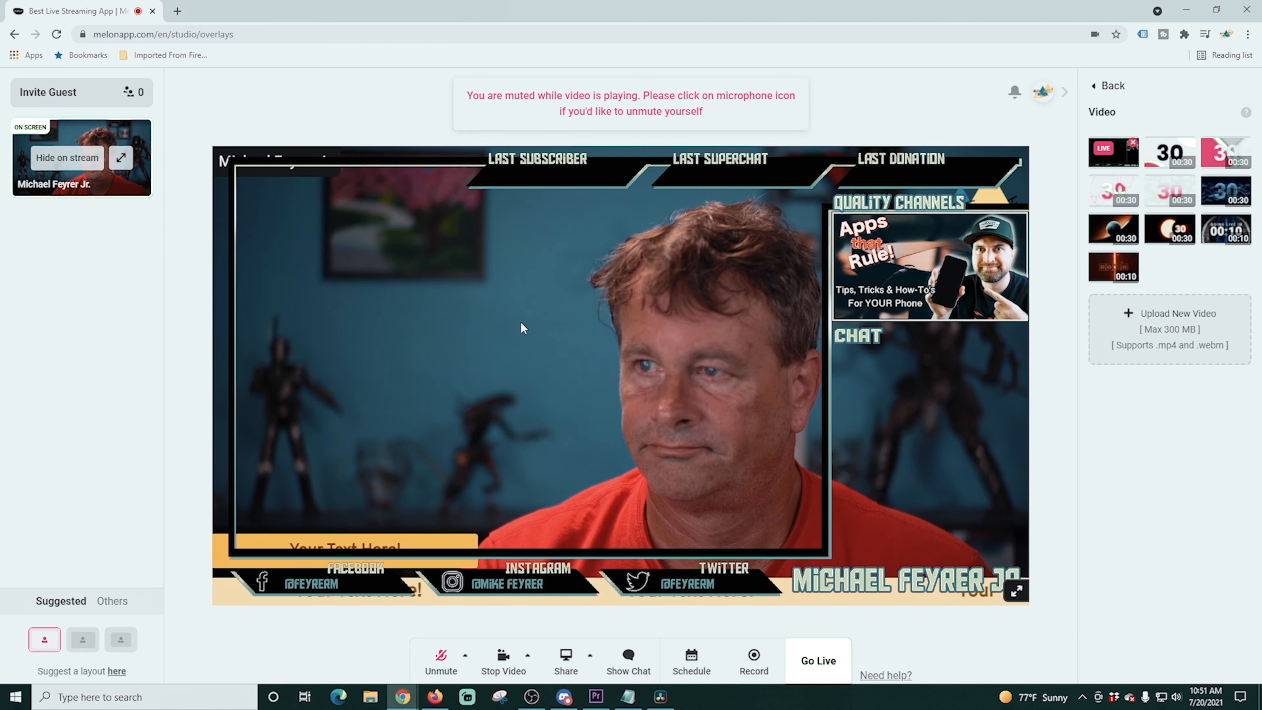
left_click(83, 641)
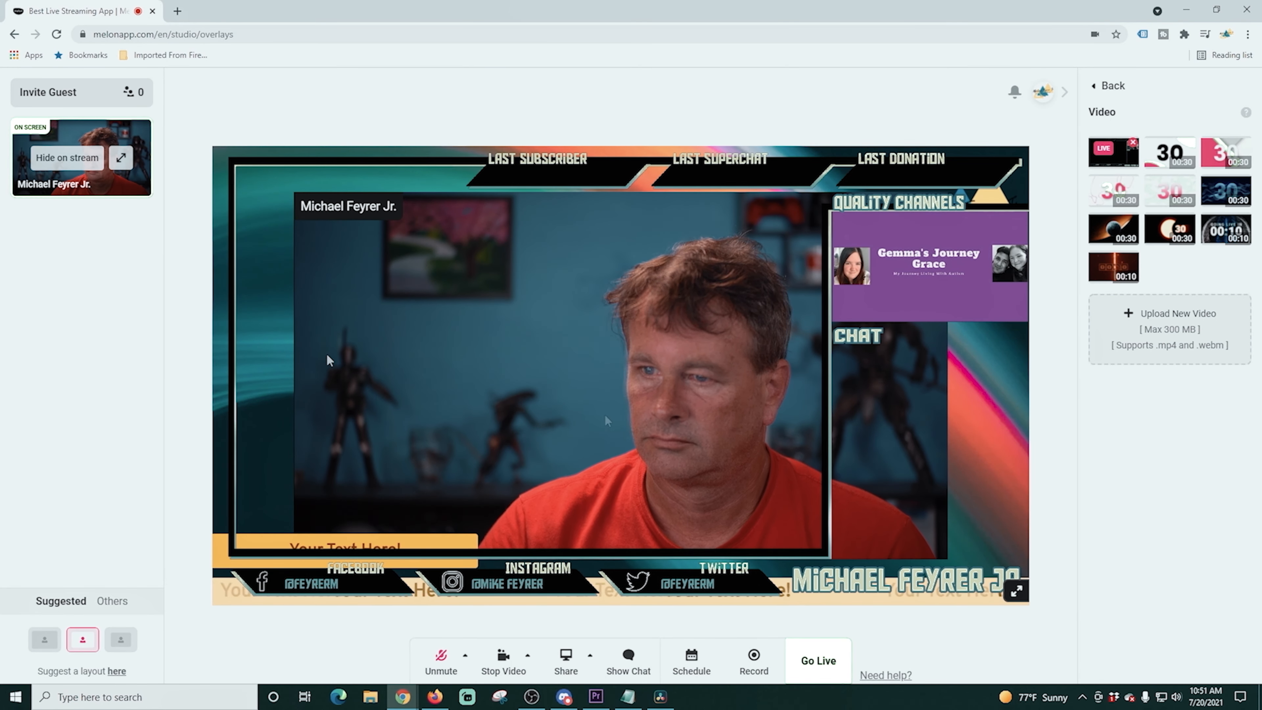
- Hide the camera from the stream and delete the uploaded overlay video
left_click(76, 167)
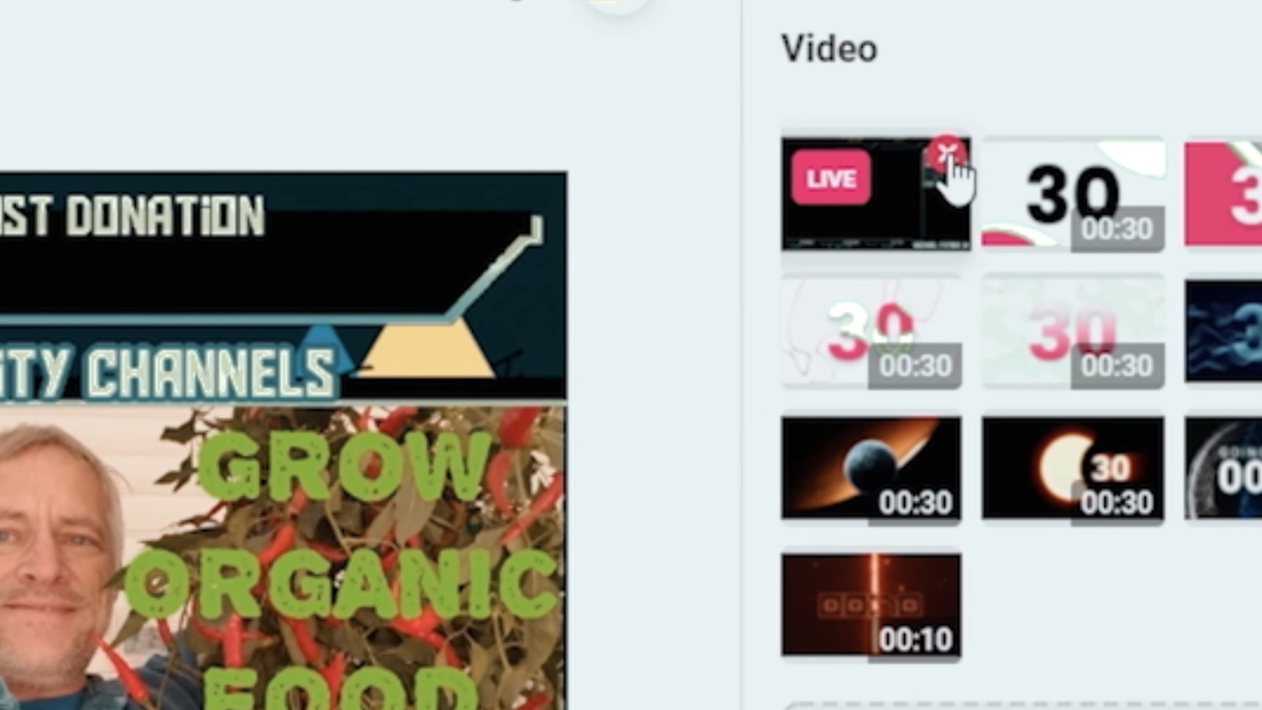
left_click(1133, 144)
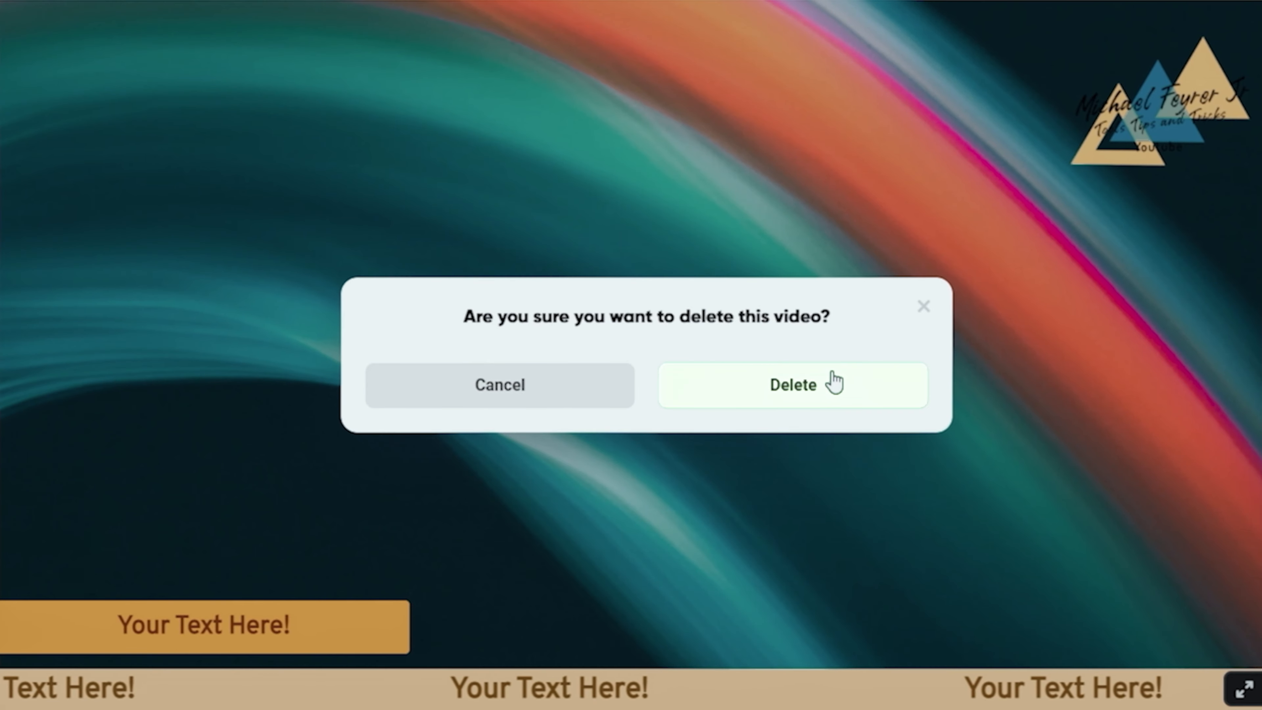
left_click(834, 383)
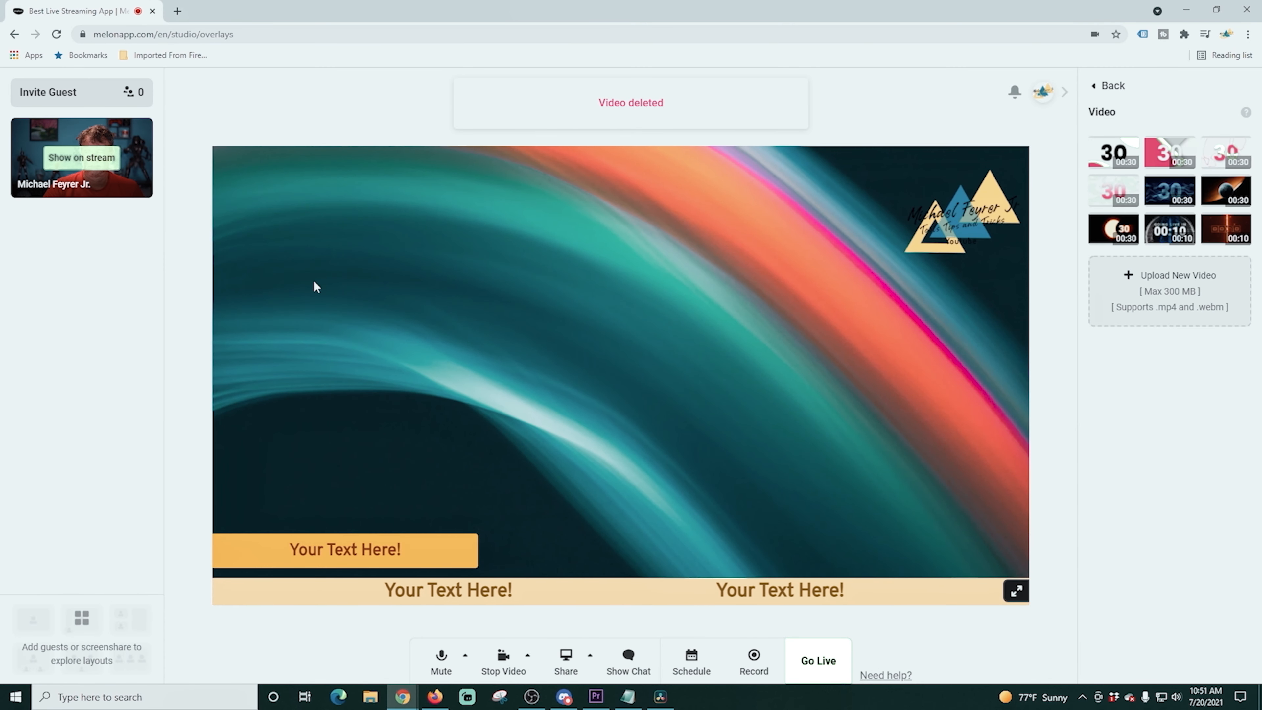
- Turn on the green screen, accepting its resource warning, and show the camera on stream
left_click(1107, 85)
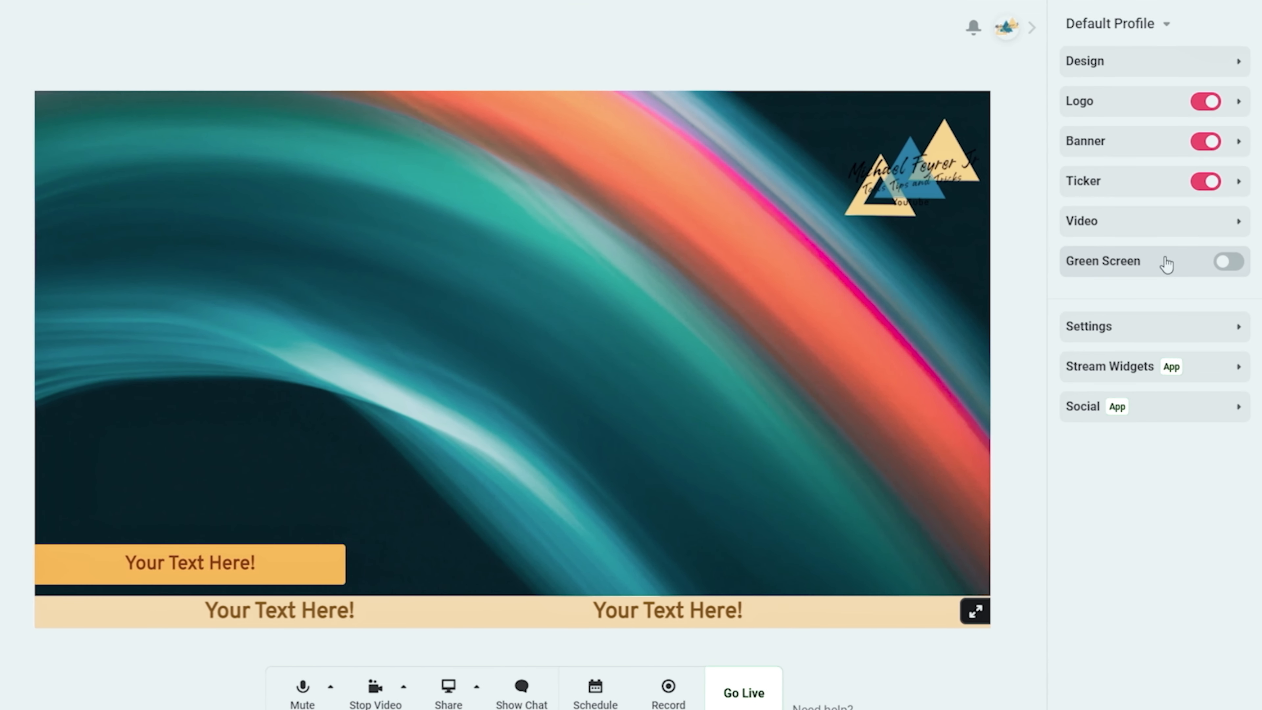
left_click(1228, 261)
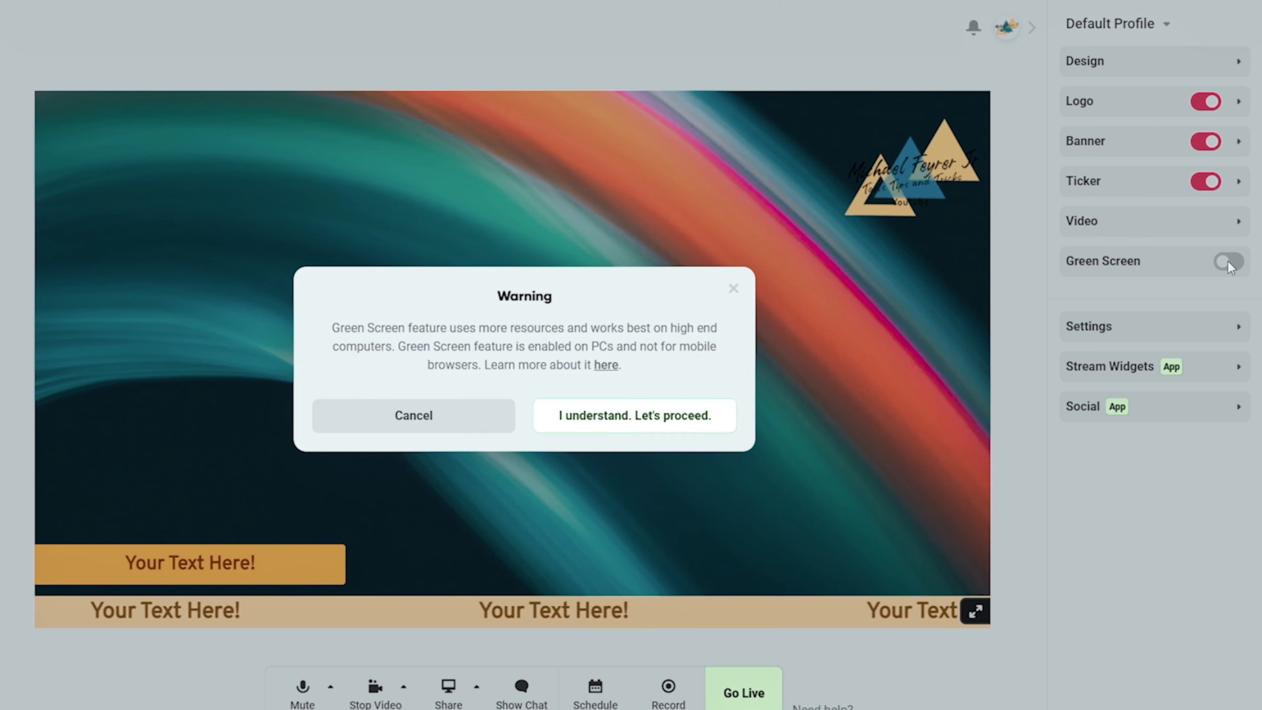
left_click(654, 423)
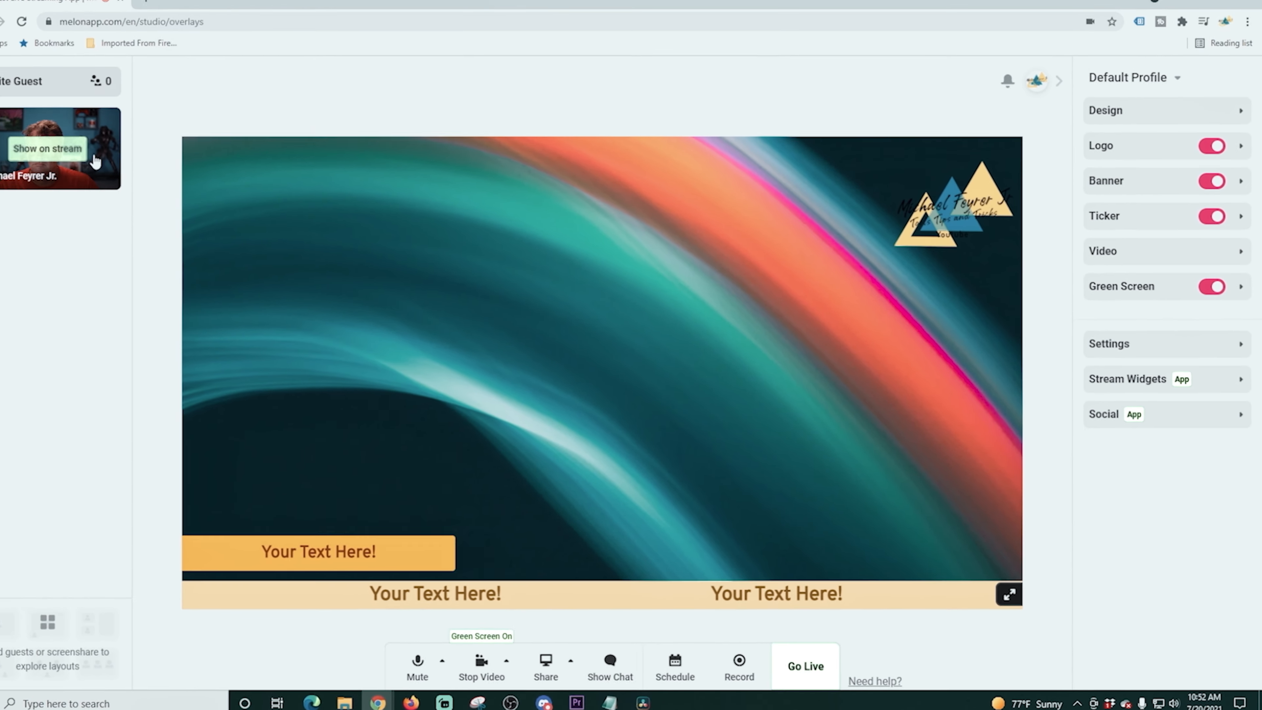
left_click(75, 149)
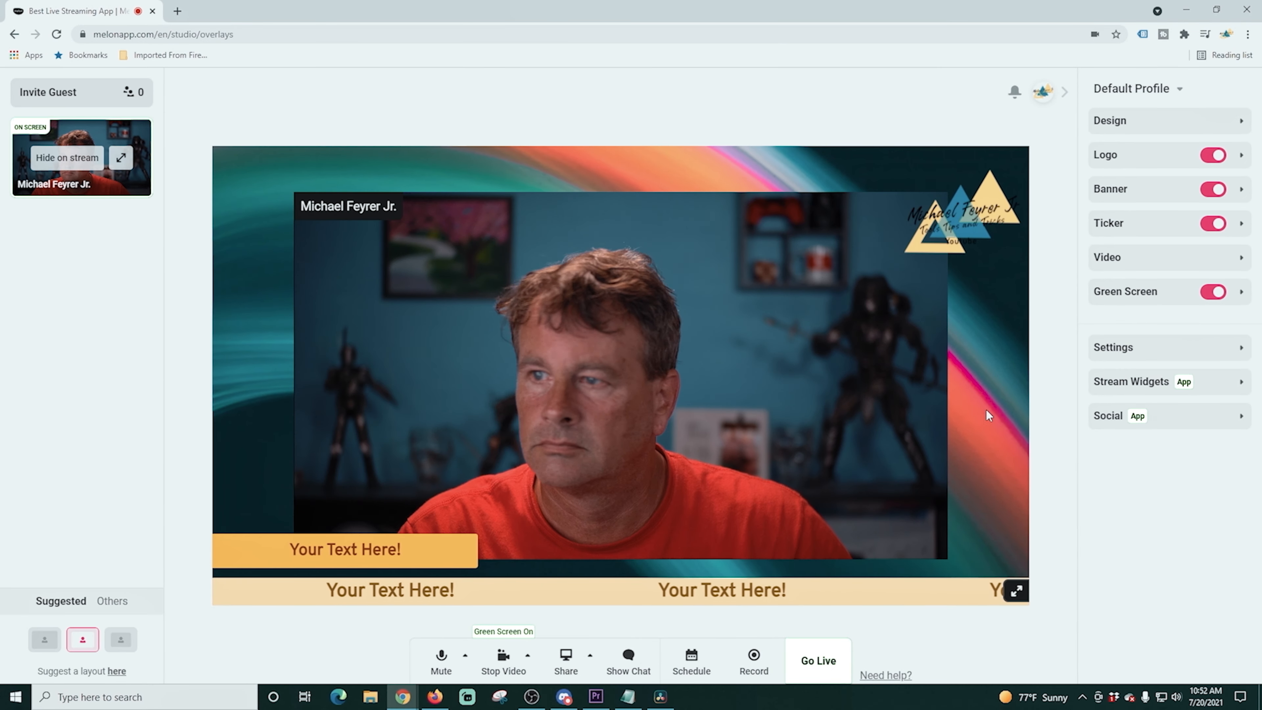
- Apply the built-in library image as the green screen background and adjust the fade to 42.5%
left_click(1241, 287)
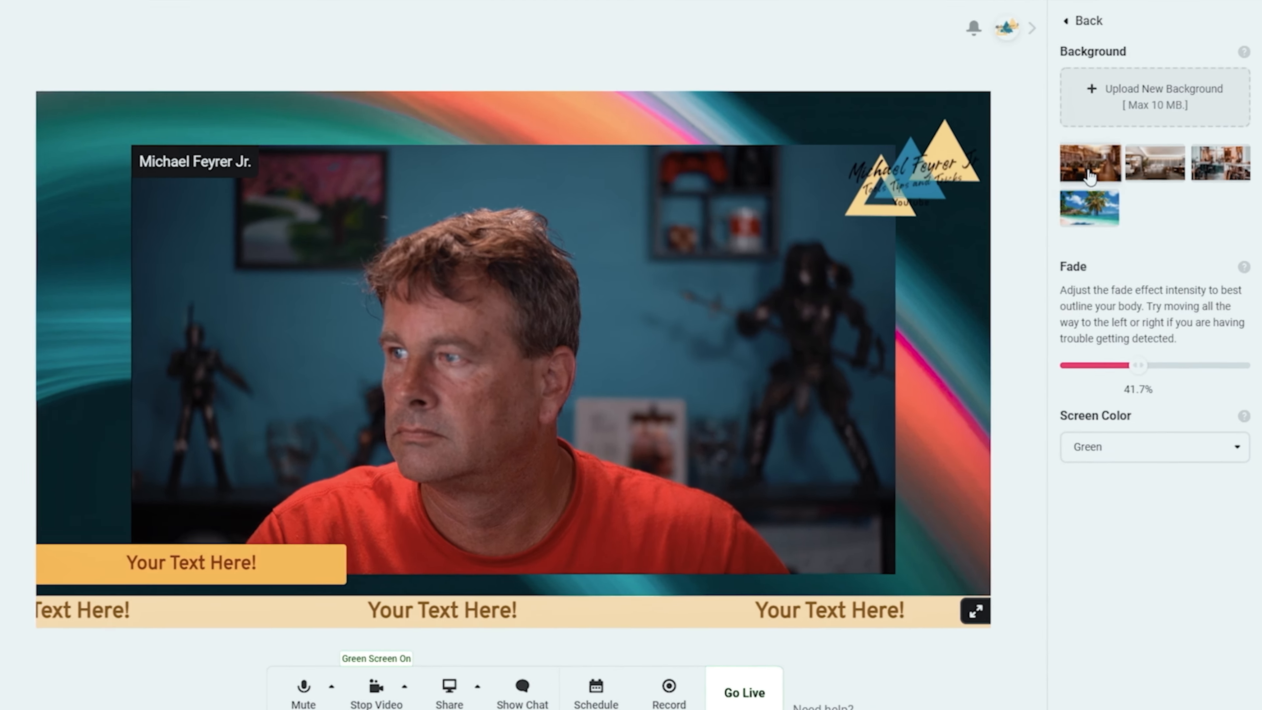
left_click(1169, 211)
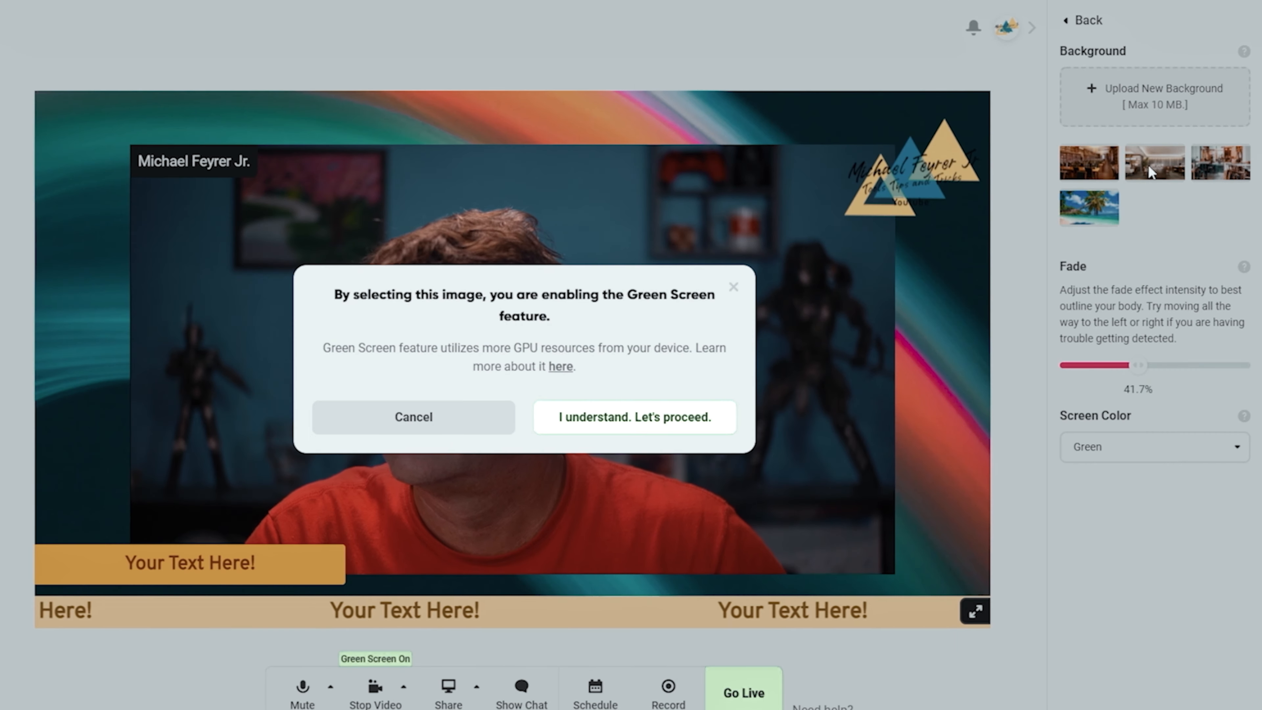
left_click(666, 417)
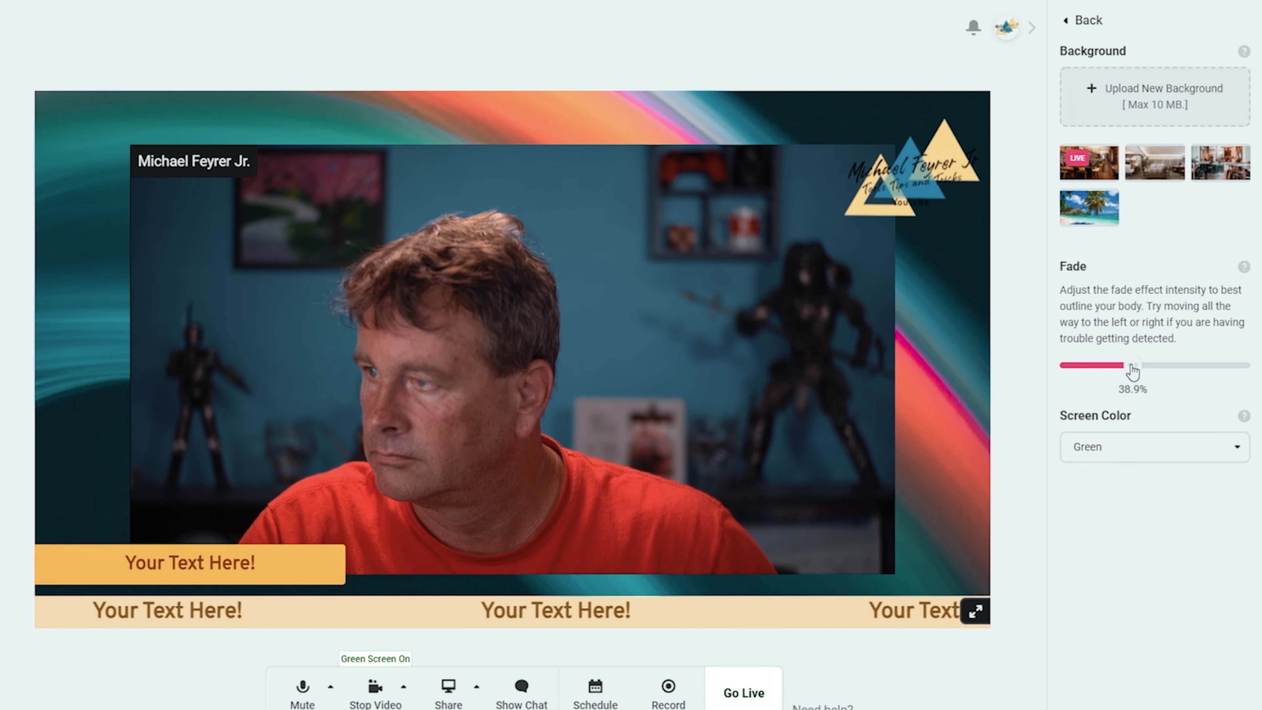
left_click_drag(1226, 370, 1144, 365)
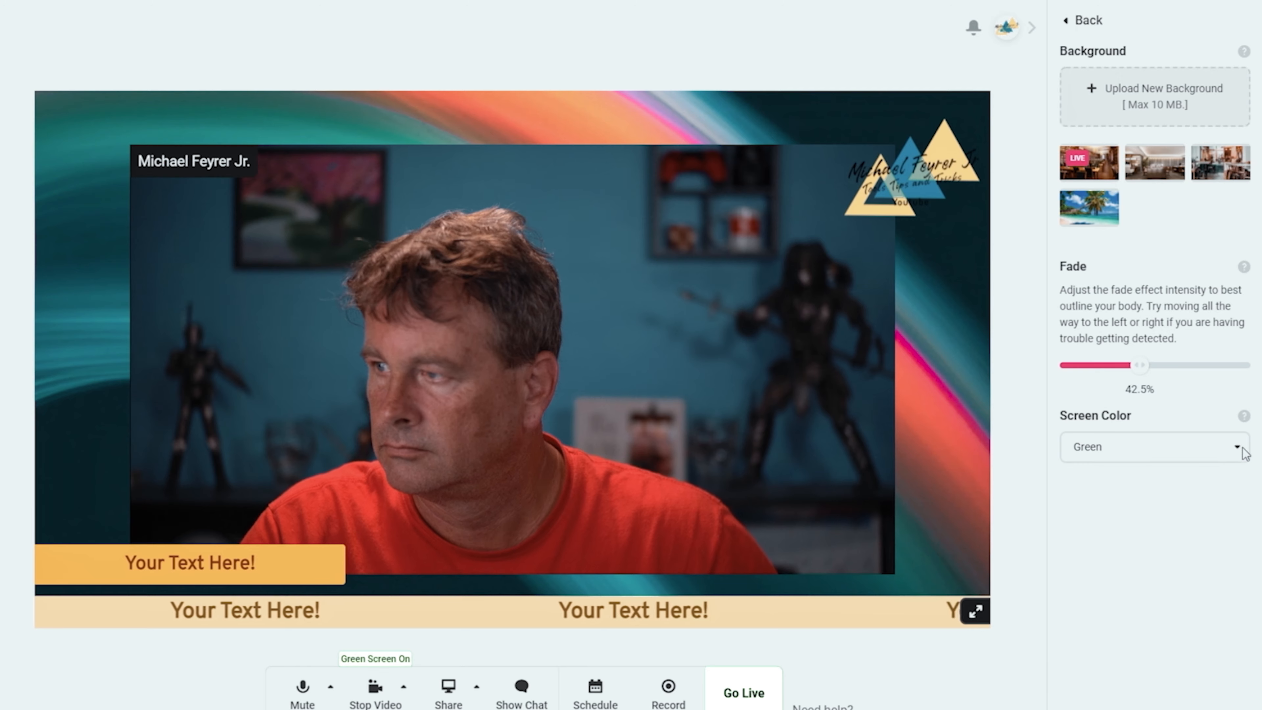
- Try Blue as the green screen's screen color, and switch it back to Green
left_click(1204, 447)
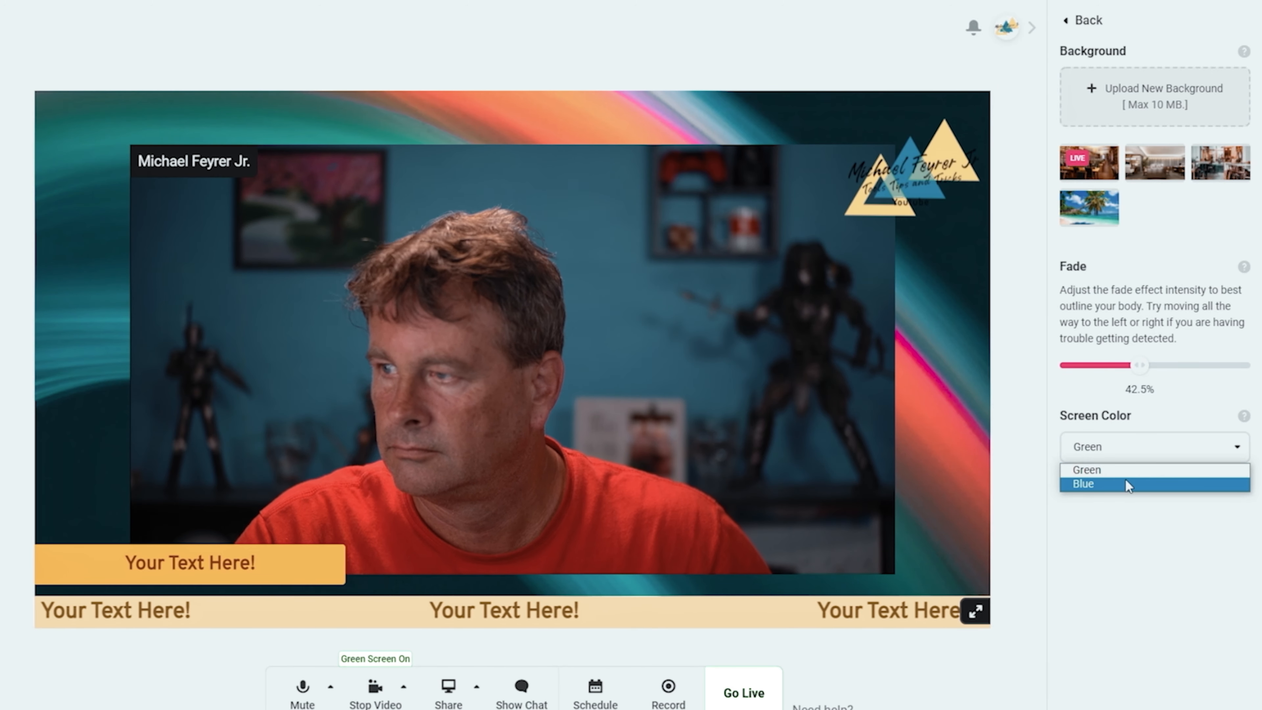
left_click(1125, 479)
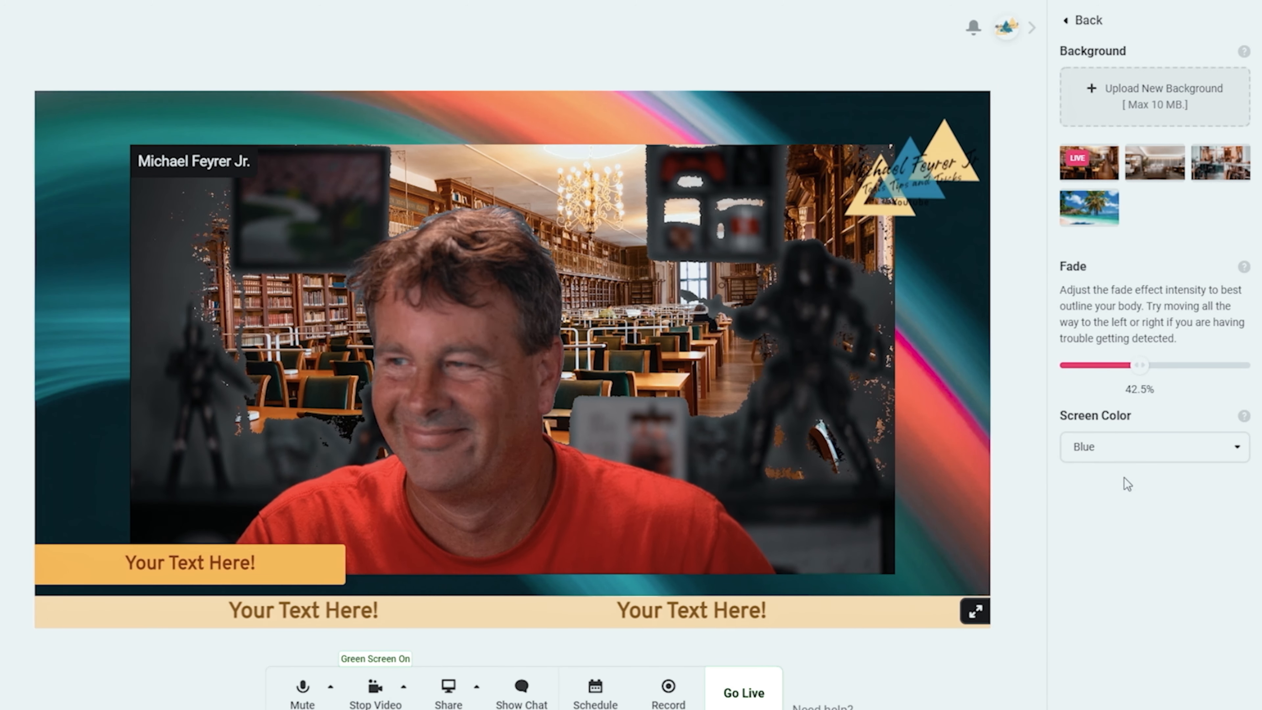
left_click(1239, 450)
left_click(1147, 469)
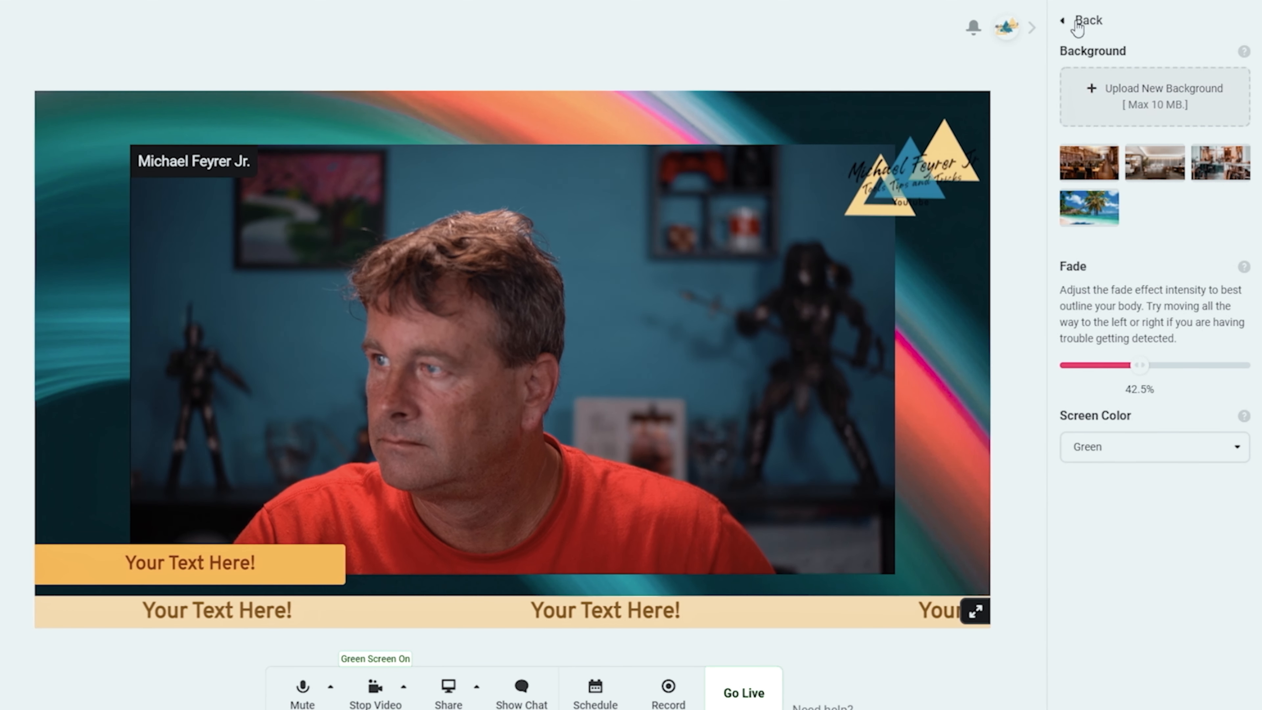
- Check which image file types a new green screen background upload accepts, and cancel without choosing a file
left_click(1153, 96)
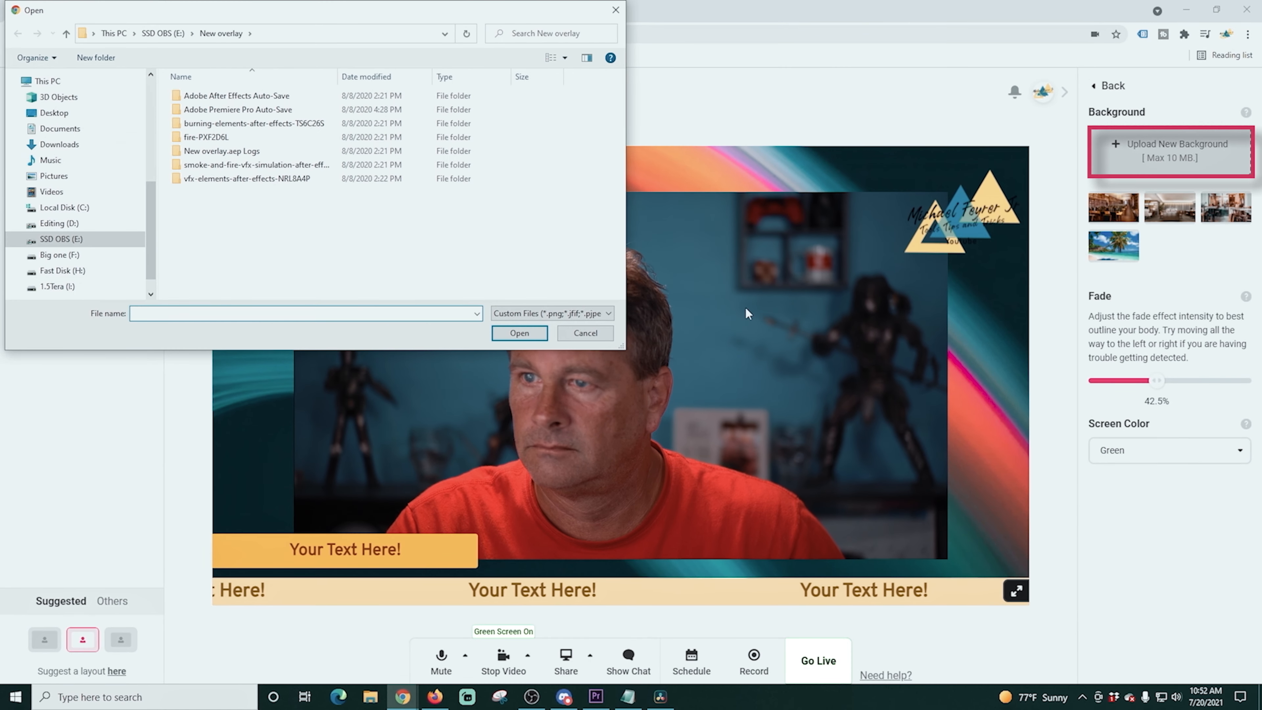
left_click(607, 313)
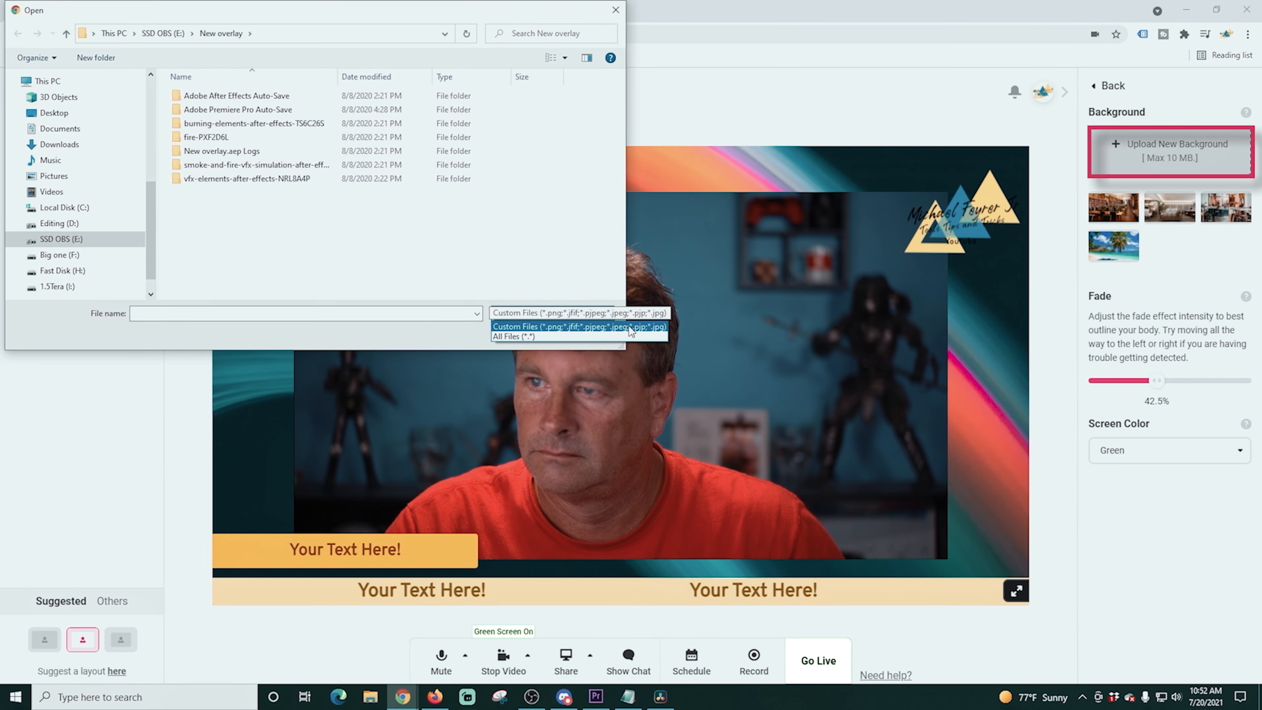
left_click(555, 239)
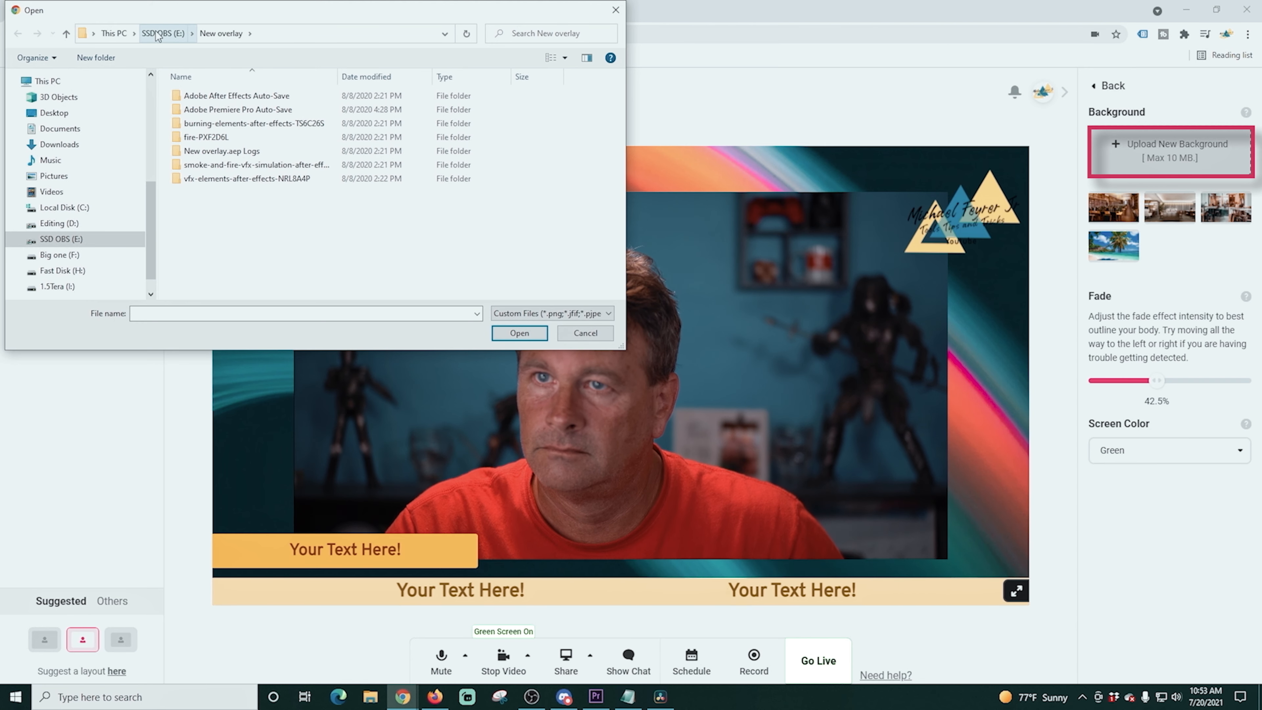
key("Escape")
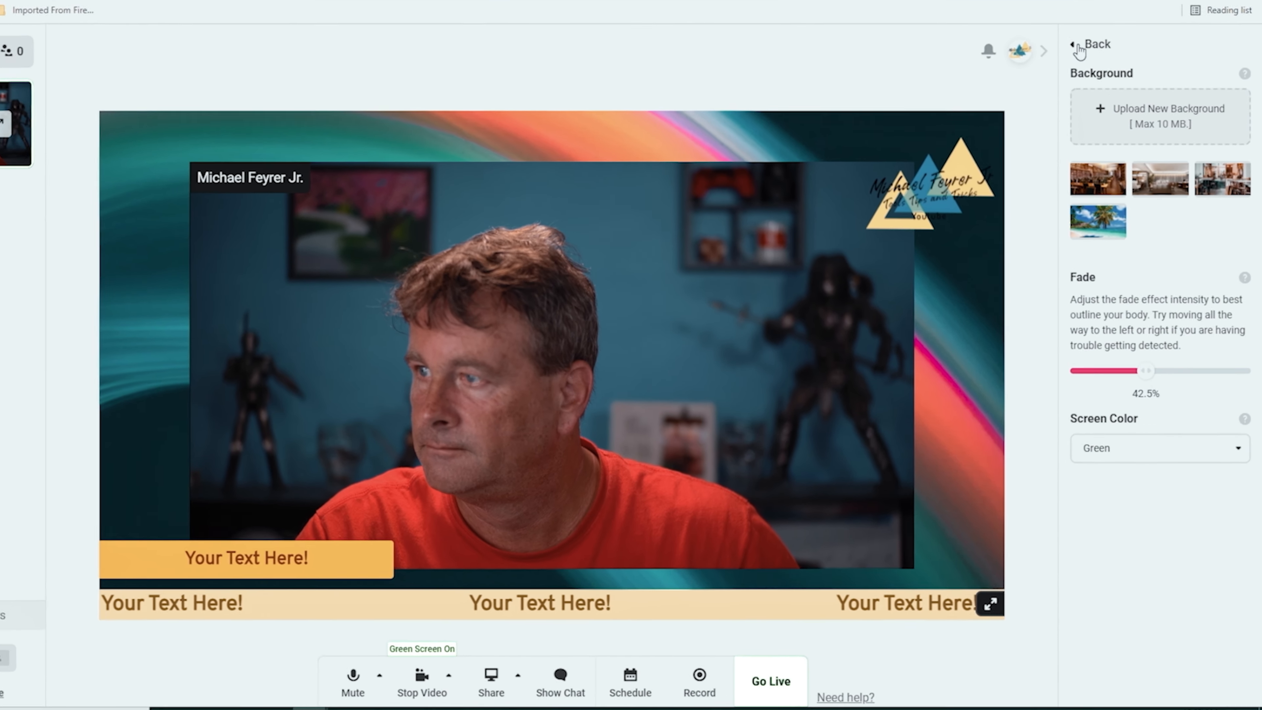
- Leave the background options and turn off the green screen
left_click(1079, 49)
left_click(1209, 272)
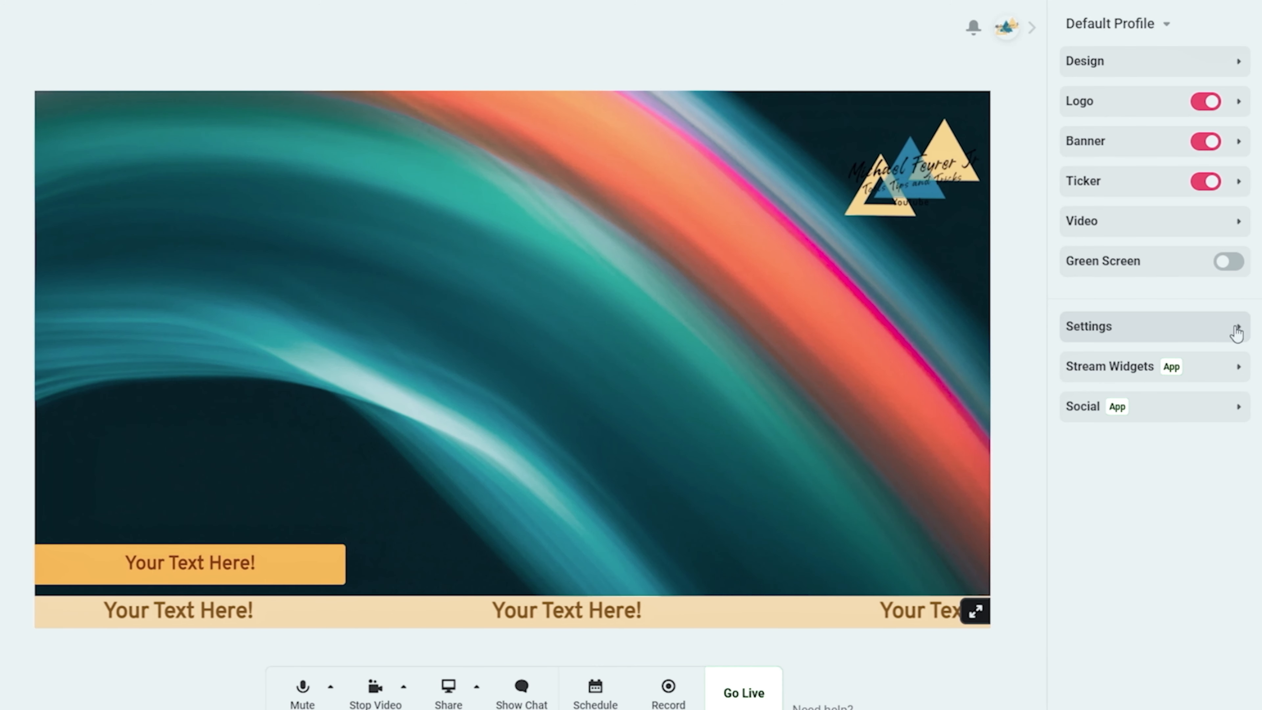
- With the camera shown on stream, try the Participant Names and Audio Status settings, restore both and hide the camera
left_click(1236, 332)
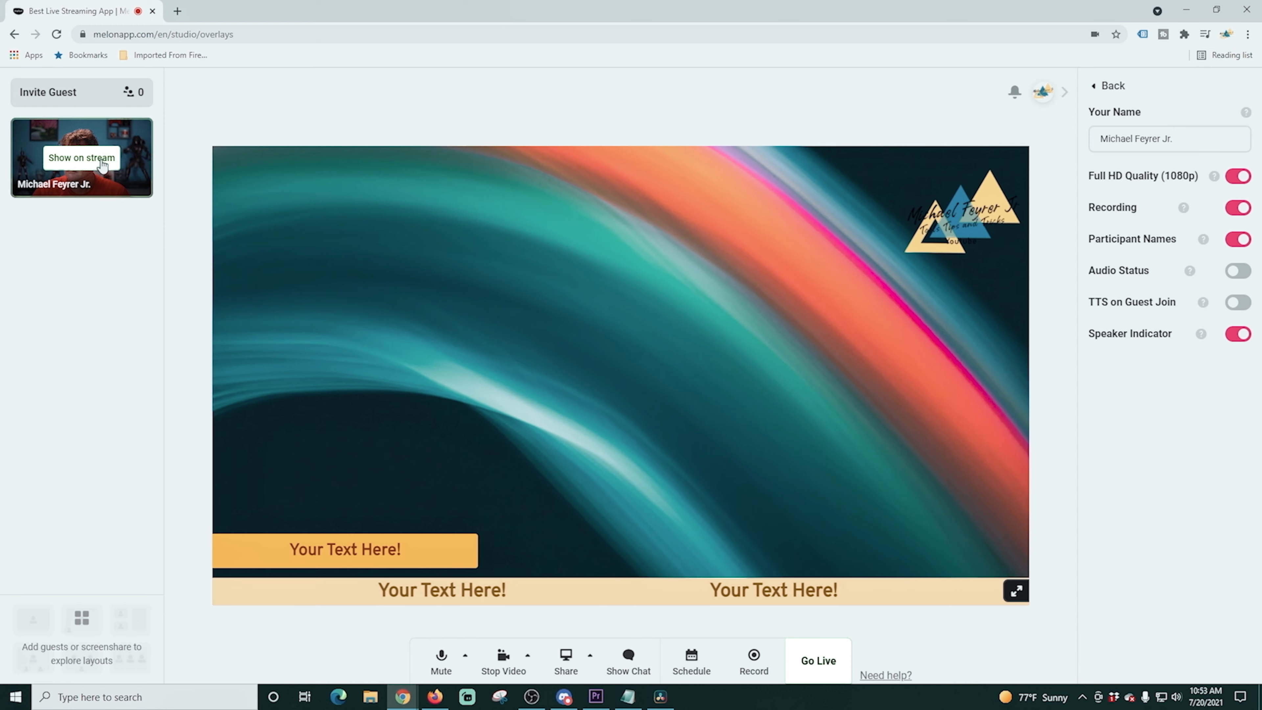
left_click(67, 157)
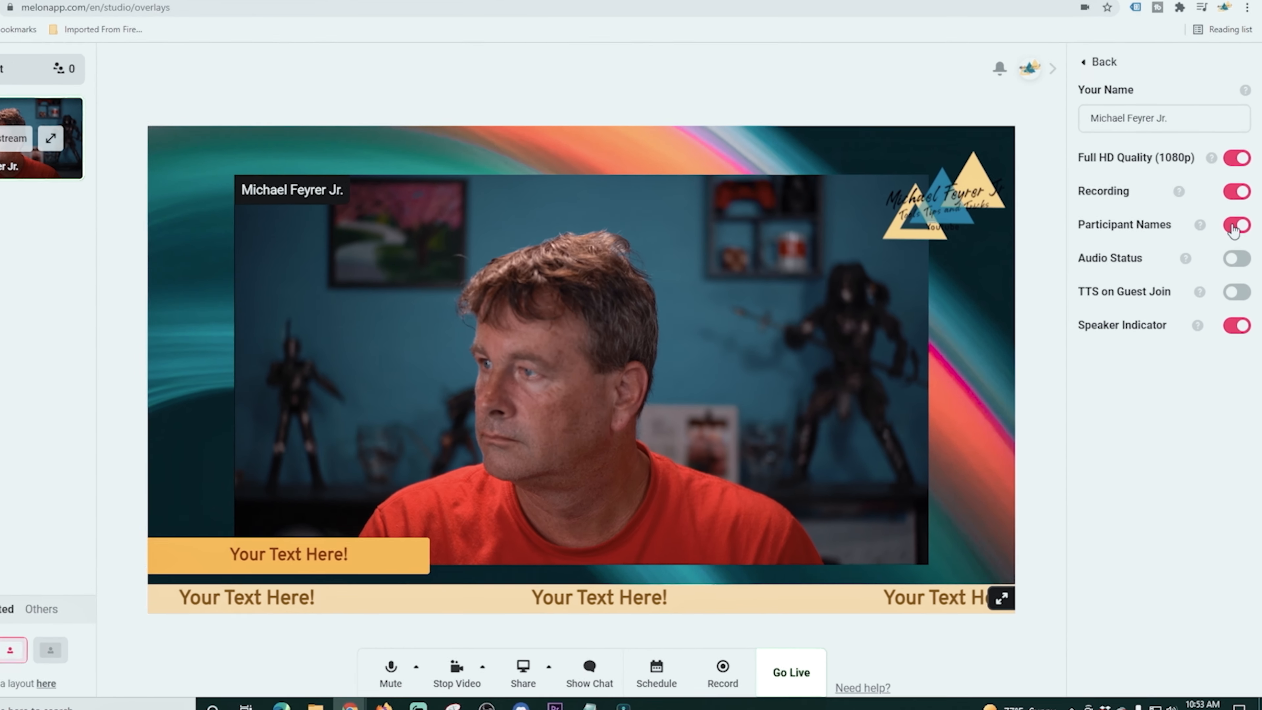
left_click(1238, 240)
left_click(1232, 203)
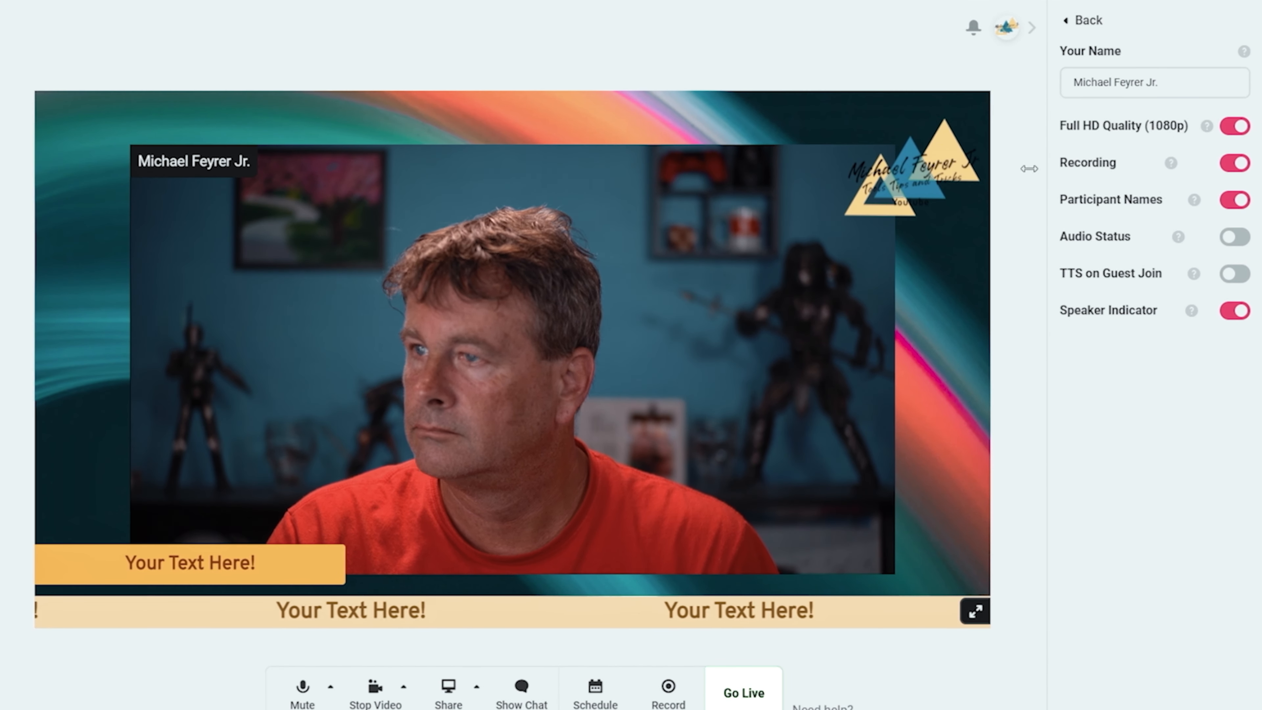
left_click(1235, 236)
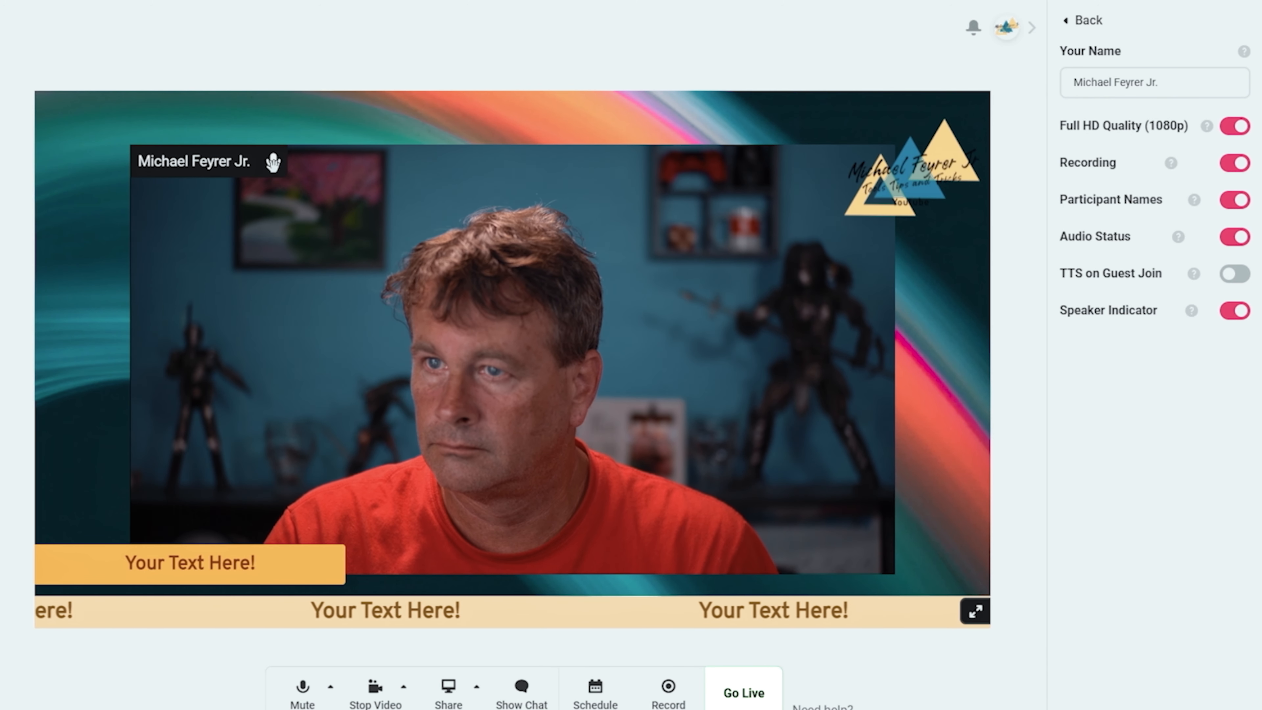
left_click(1236, 239)
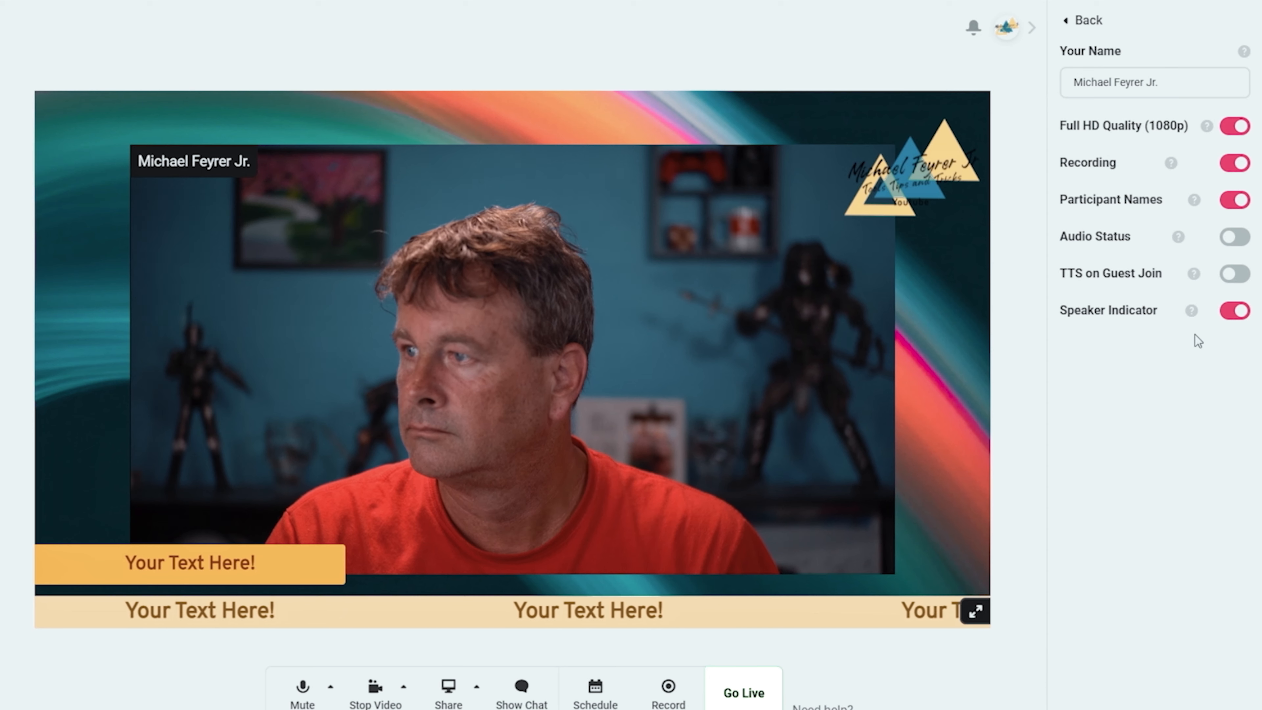
mouse_move(1190, 313)
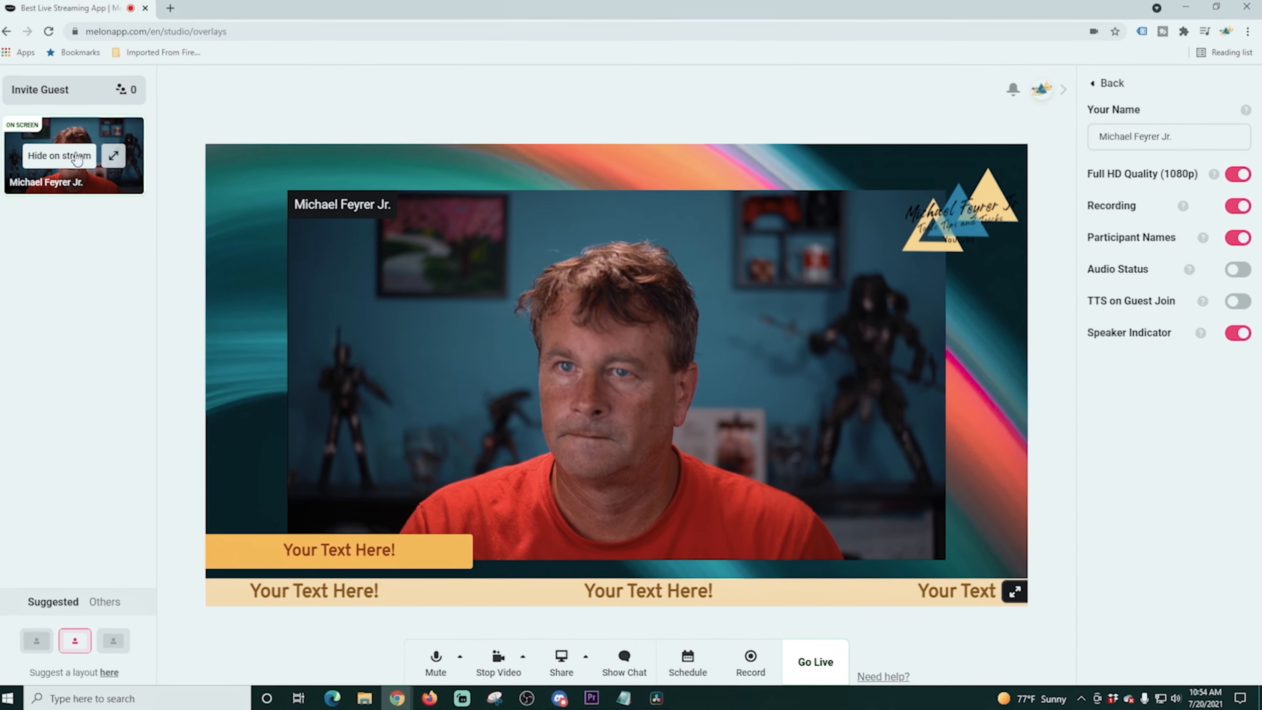
left_click(249, 148)
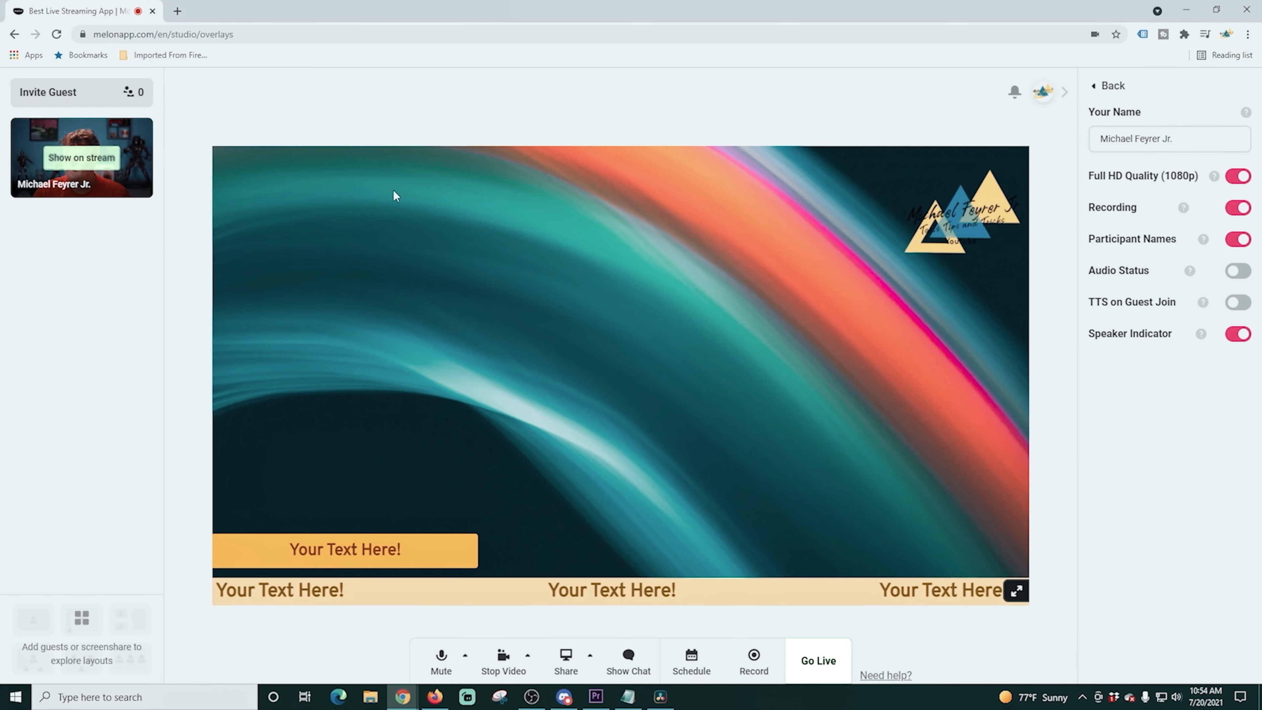
- Enable the Alert Box in the stream widgets, toggling it off and back on
left_click(1097, 87)
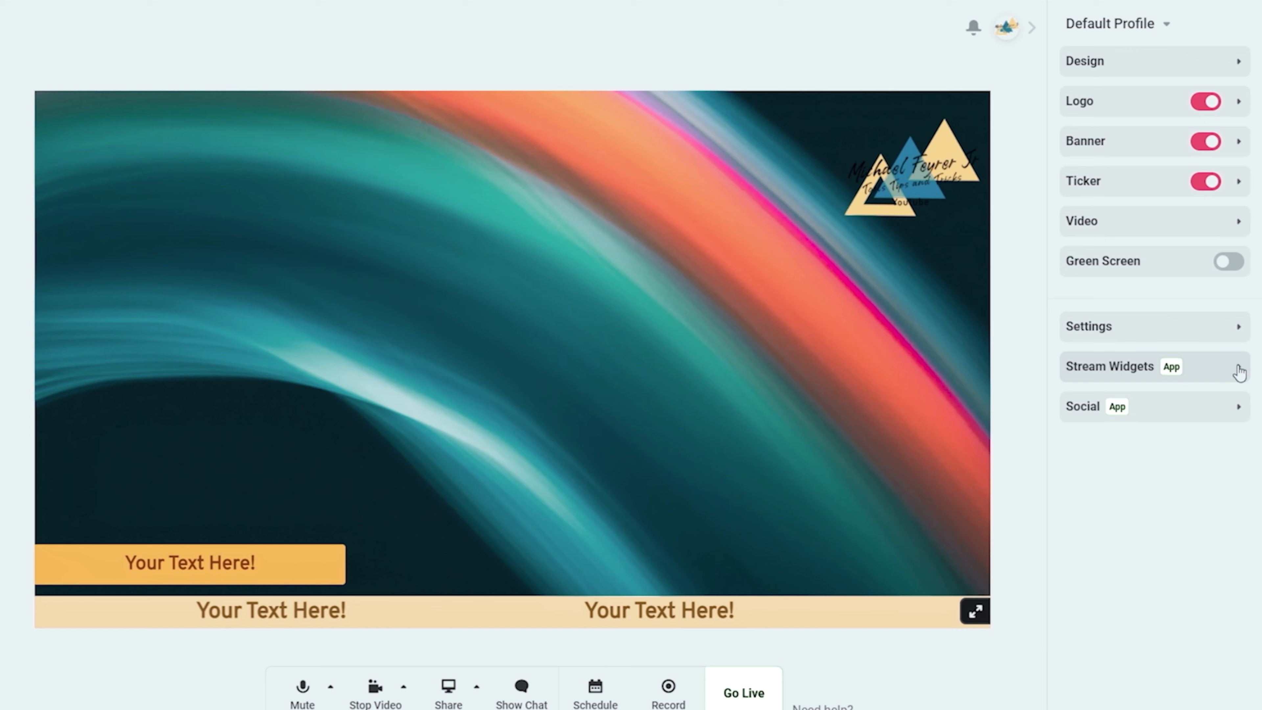
left_click(1239, 372)
left_click(1143, 84)
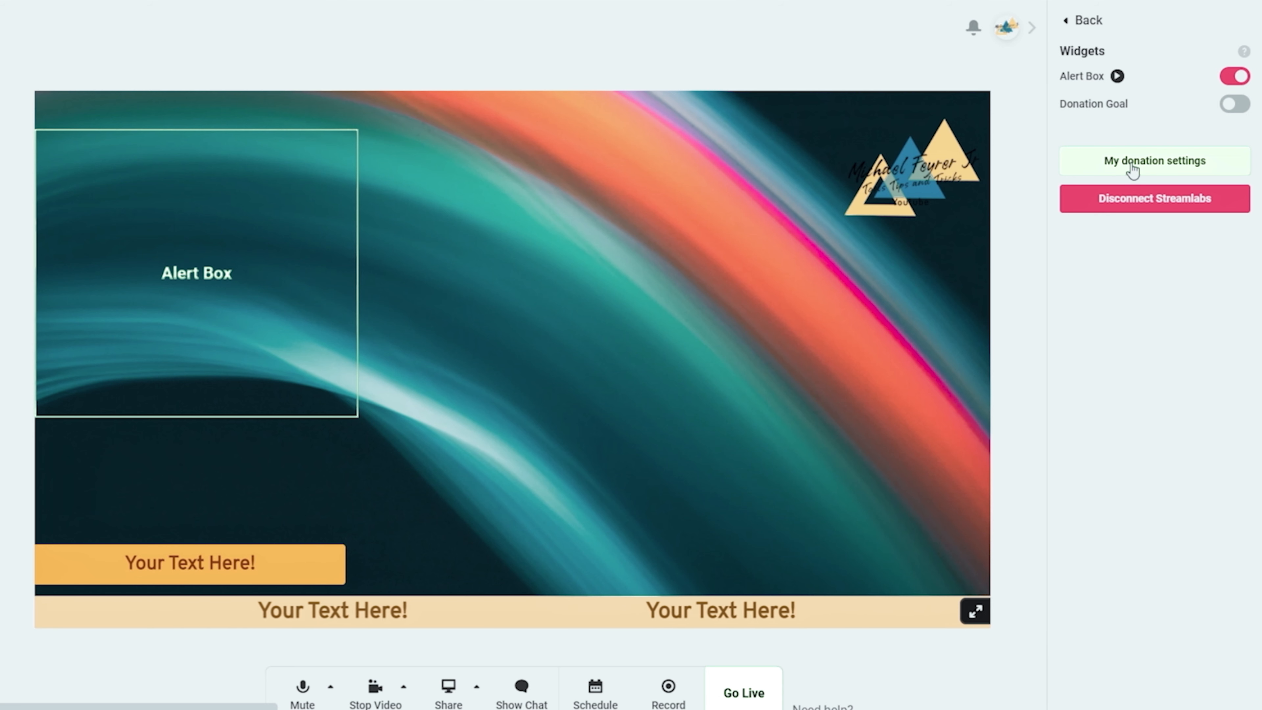
left_click(1248, 79)
left_click(1238, 77)
- Open the Streamlabs donation settings from the studio and review the Alert Box general settings
left_click(1186, 160)
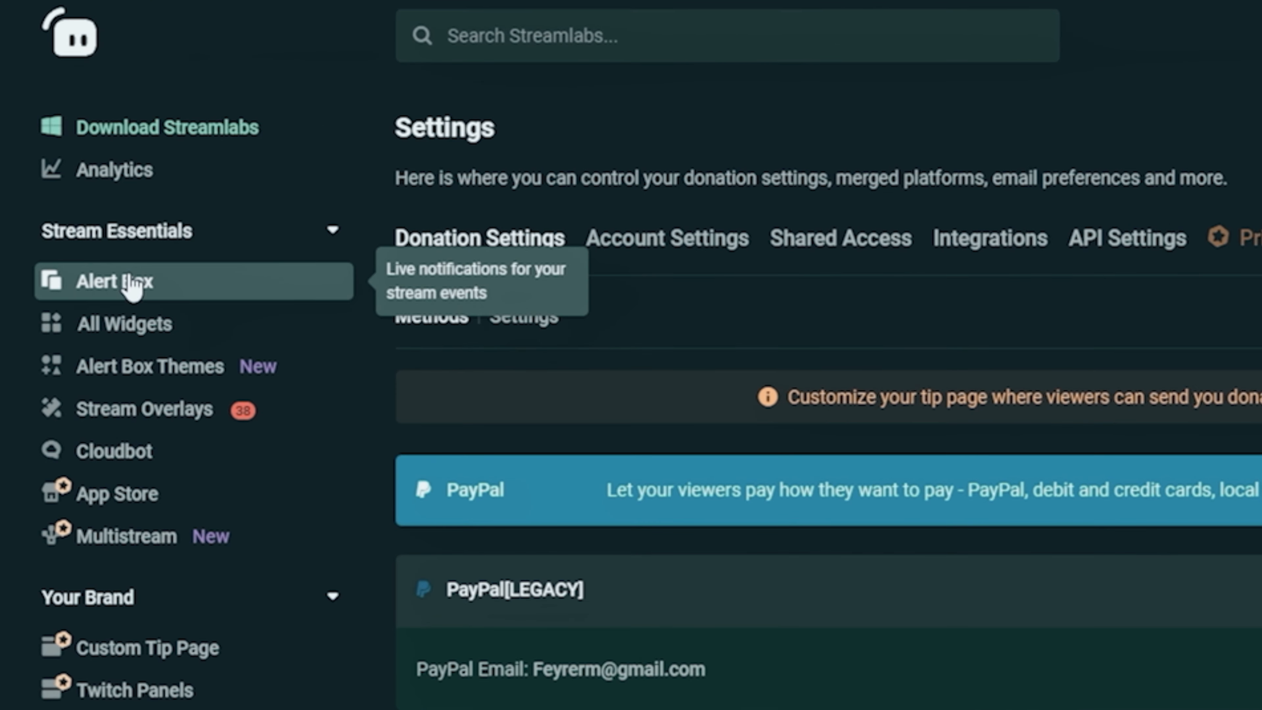
left_click(150, 219)
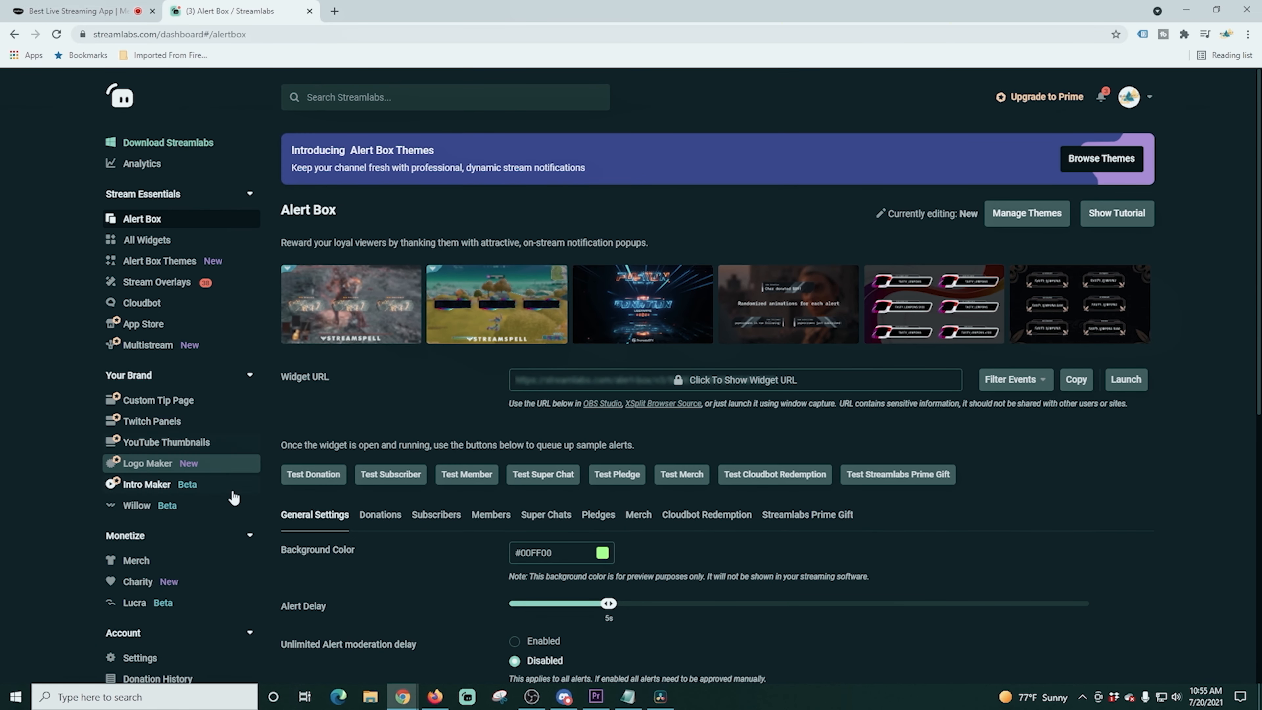
scroll(367, 517, "down", 9)
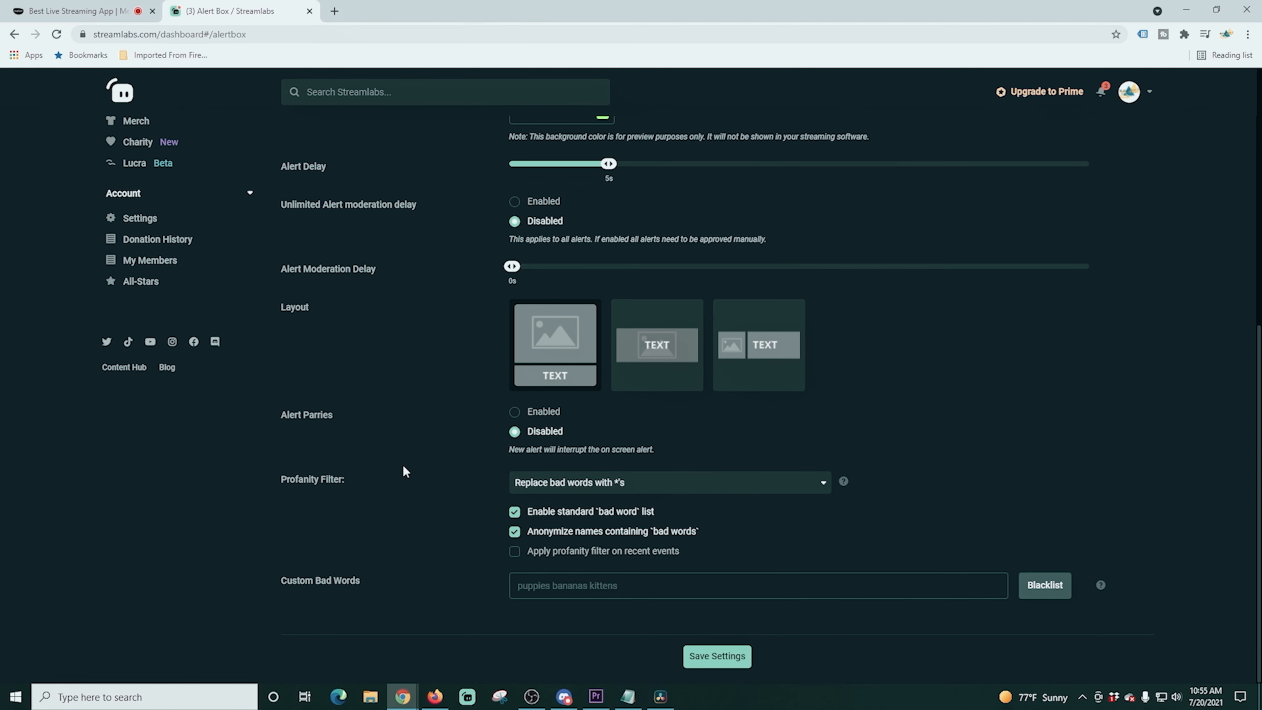
scroll(404, 467, "up", 4)
scroll(403, 468, "down", 1)
scroll(403, 470, "down", 3)
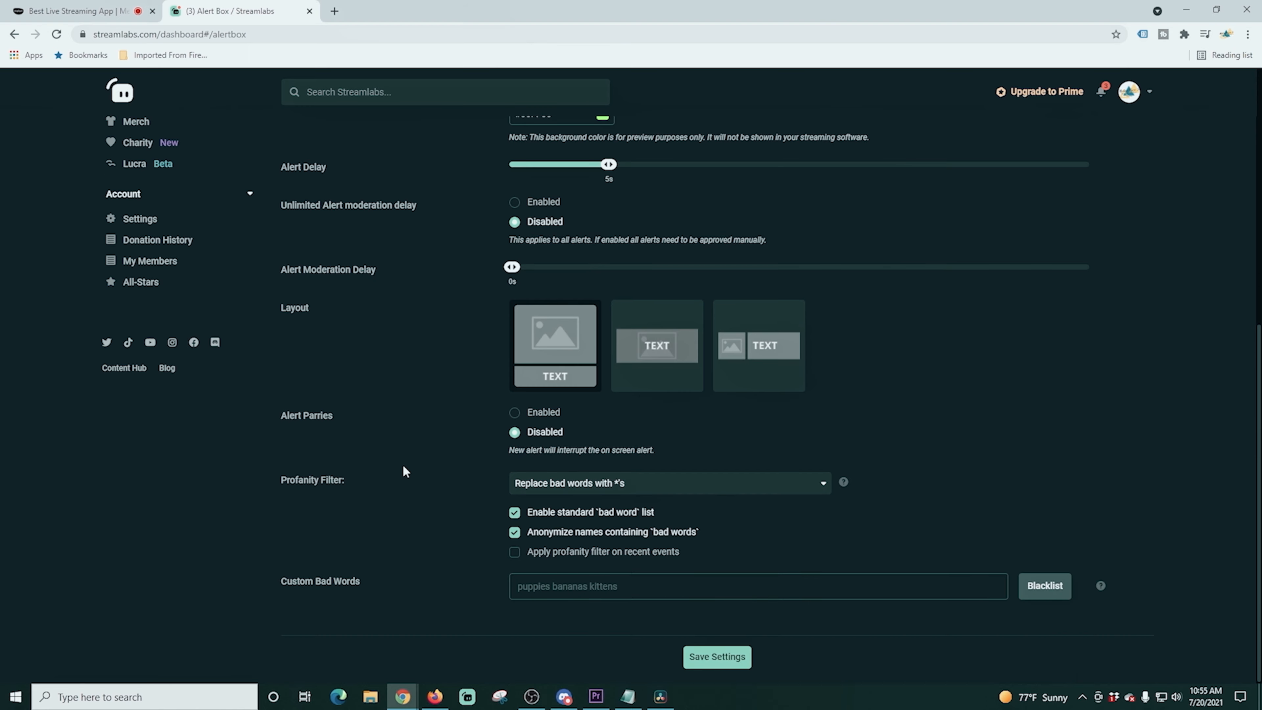
scroll(404, 467, "up", 4)
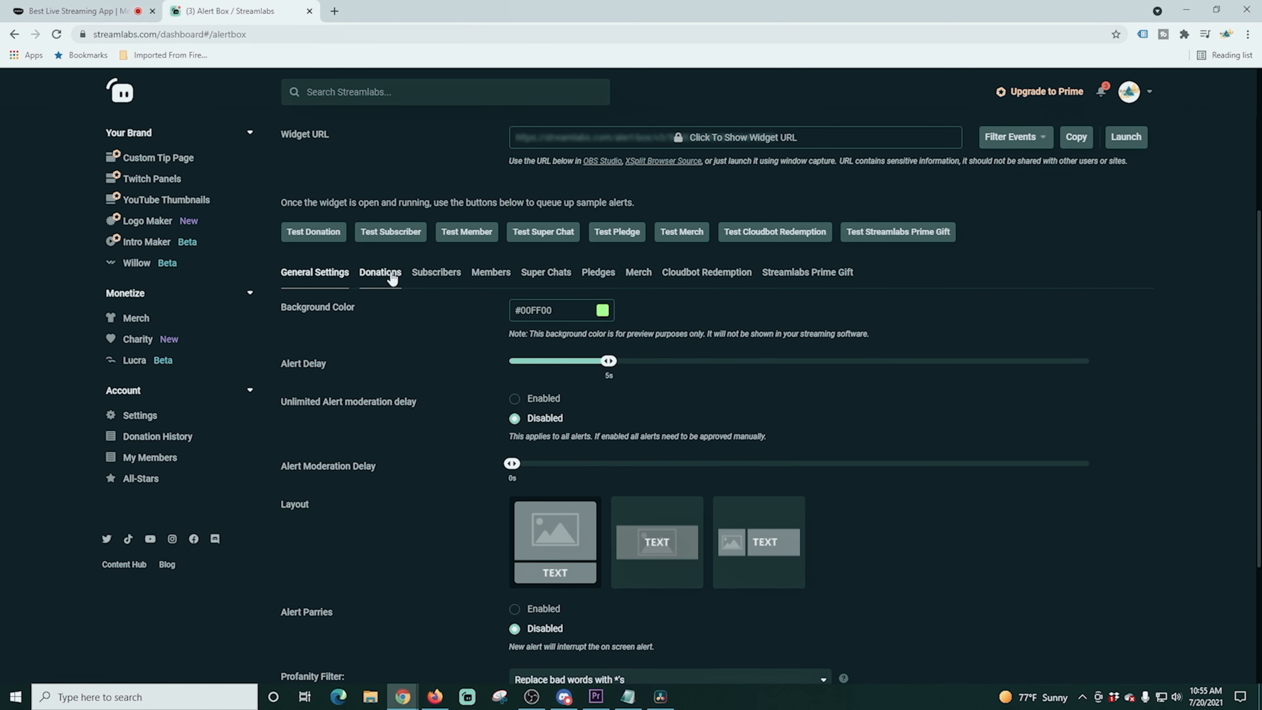
- Review the Alert Box settings for donations and subscribers, including layout, animation, message template, image and sound
left_click(395, 279)
scroll(428, 369, "down", 12)
scroll(434, 370, "up", 4)
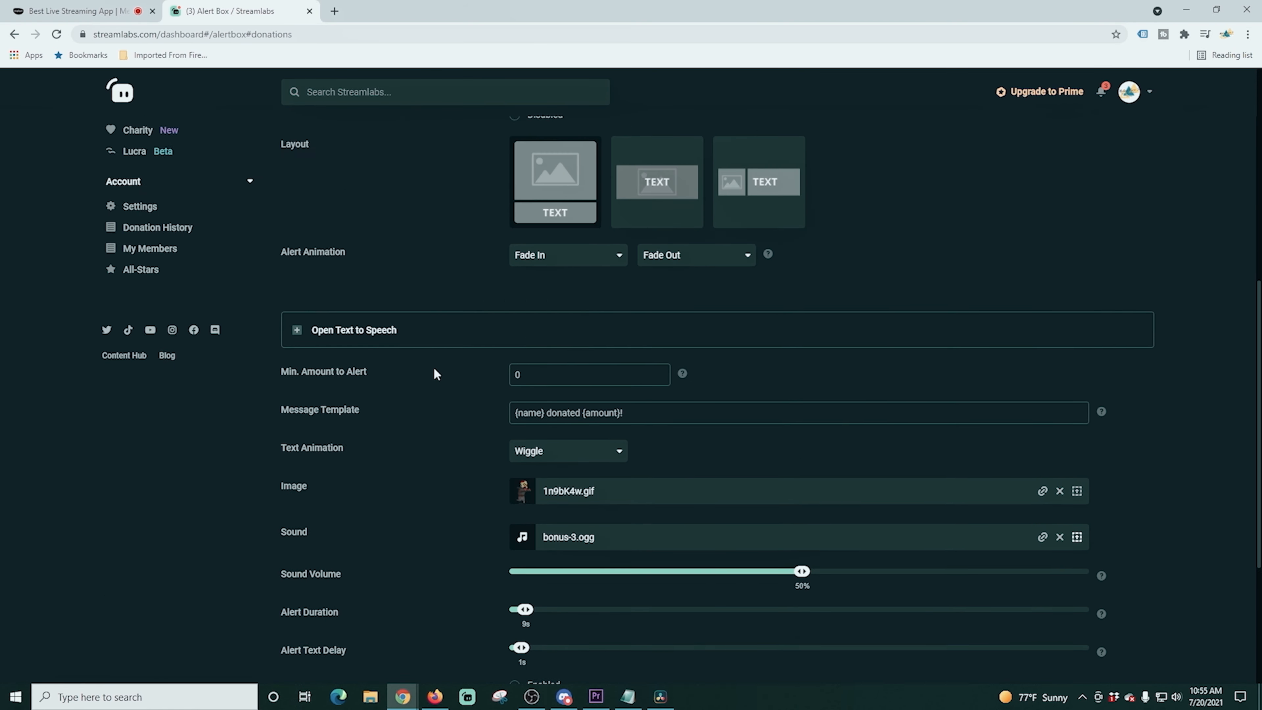
scroll(434, 371, "up", 5)
left_click(437, 344)
scroll(432, 398, "down", 4)
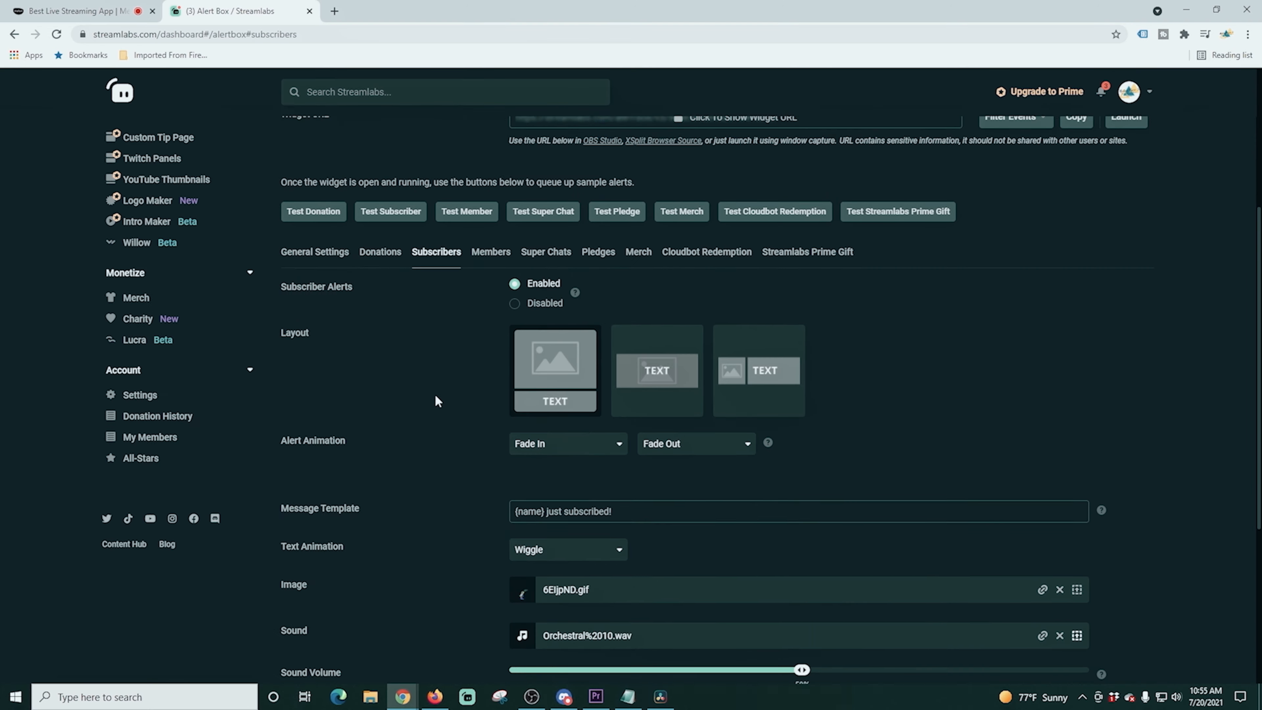
scroll(436, 401, "down", 5)
scroll(437, 402, "up", 10)
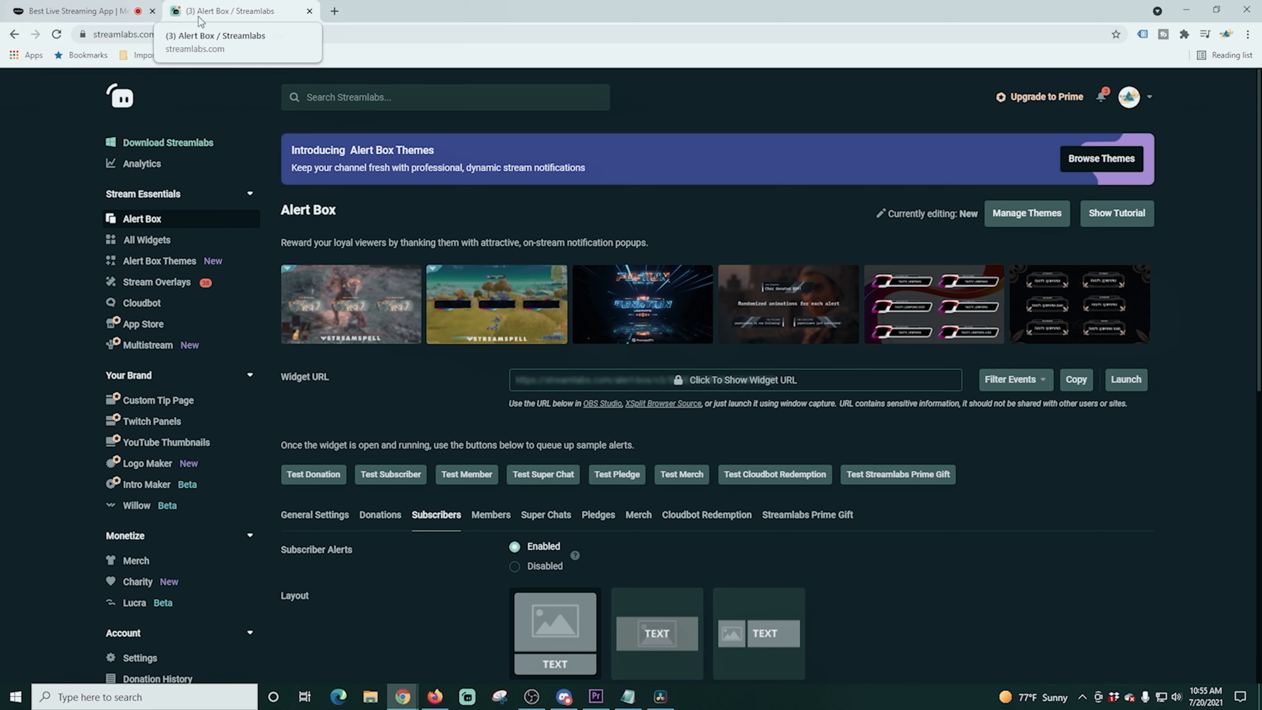
- Separate the Streamlabs page into its own window and snap it side by side with the studio window
left_click_drag(217, 15, 1261, 210)
left_click(158, 112)
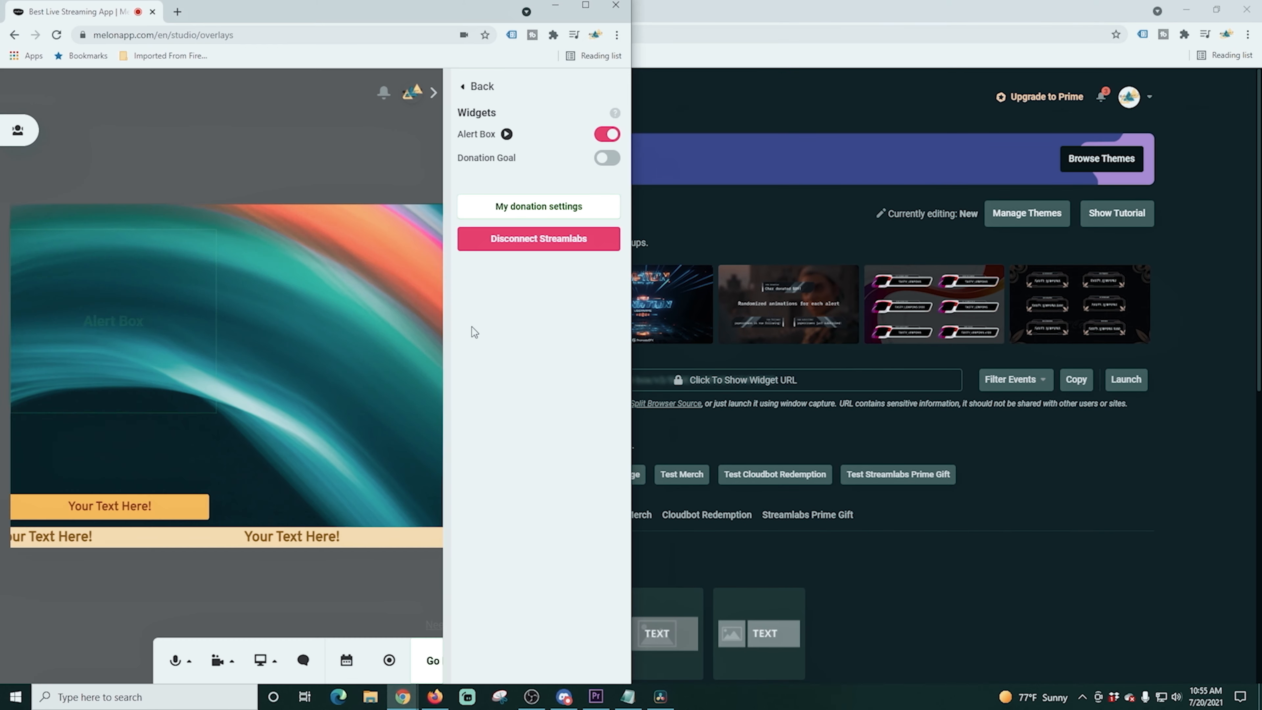
double_click(732, 25)
left_click_drag(731, 25, 1261, 172)
left_click(25, 130)
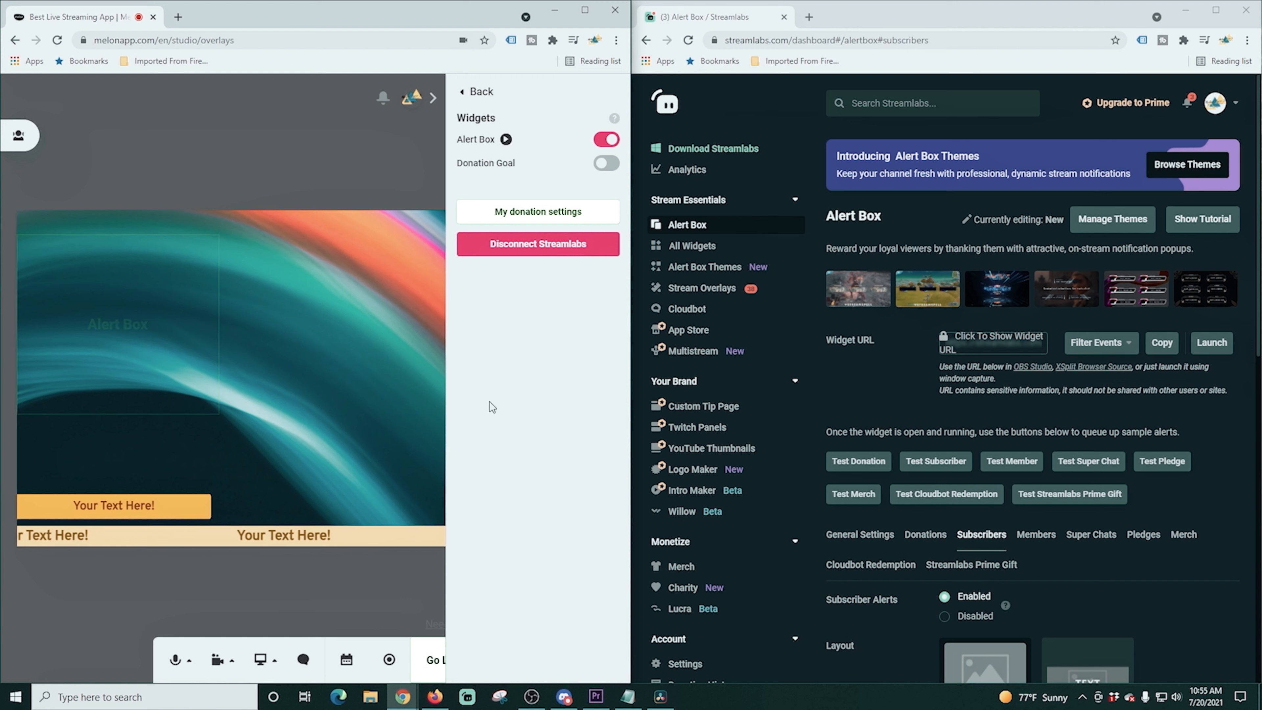
- Place the Alert Box in the canvas's upper-left corner and send test donation, subscriber and Super Chat alerts from Streamlabs
left_click_drag(118, 362, 100, 328)
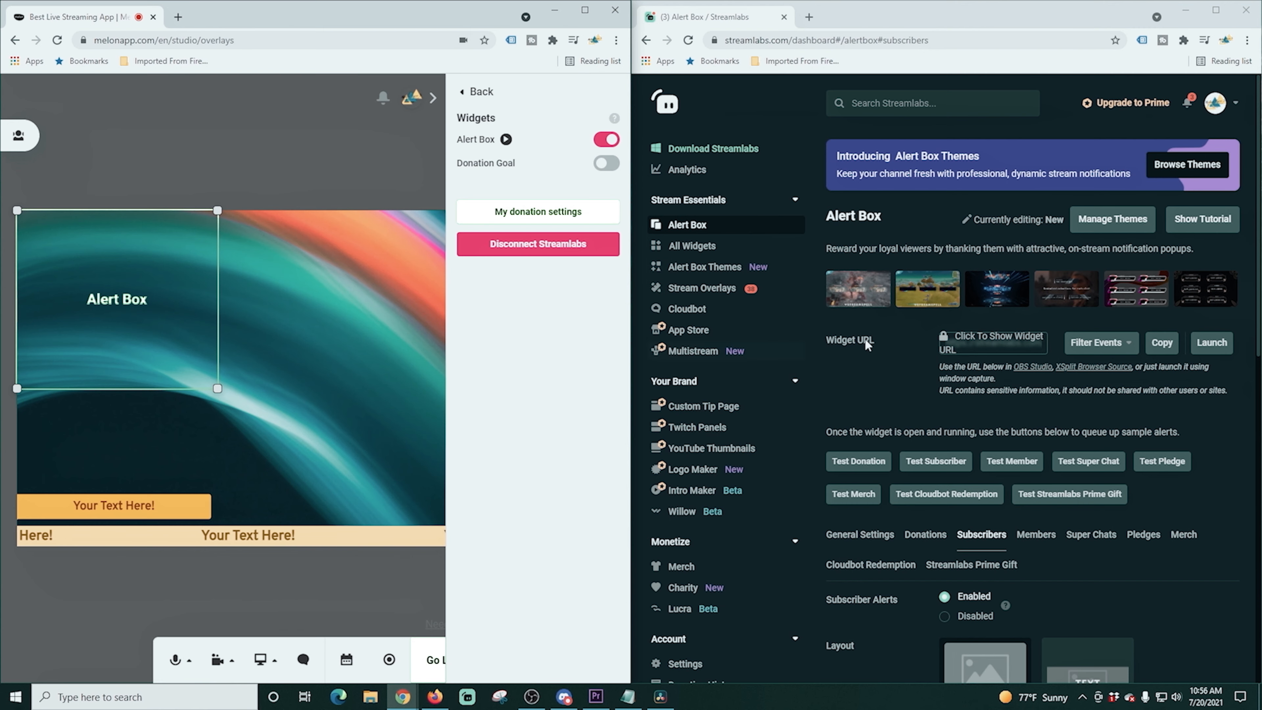
left_click(858, 463)
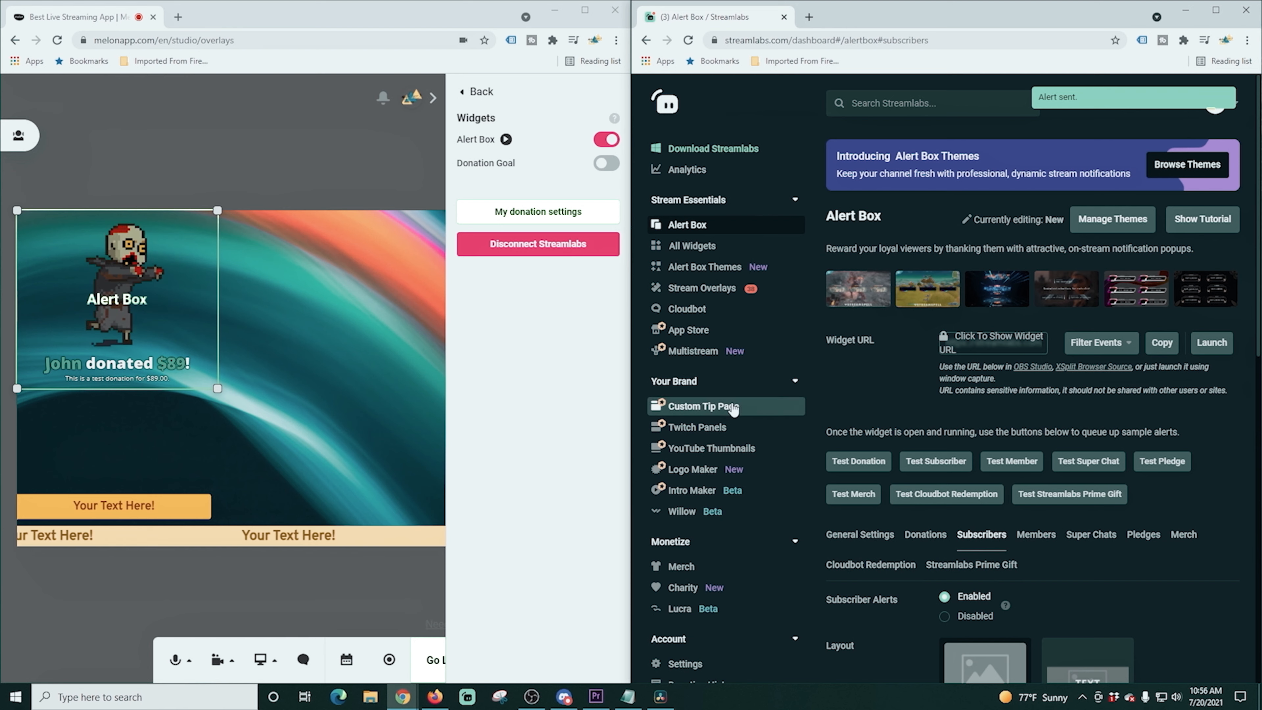
left_click(936, 461)
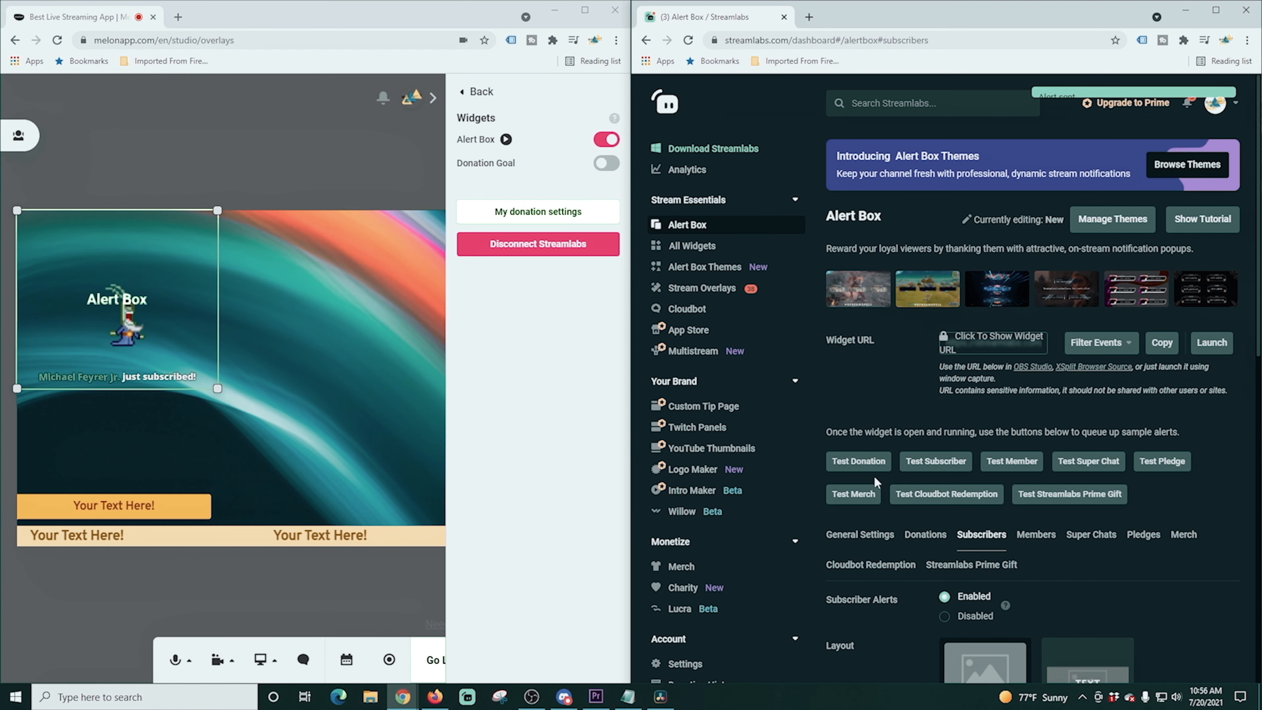
left_click(1095, 466)
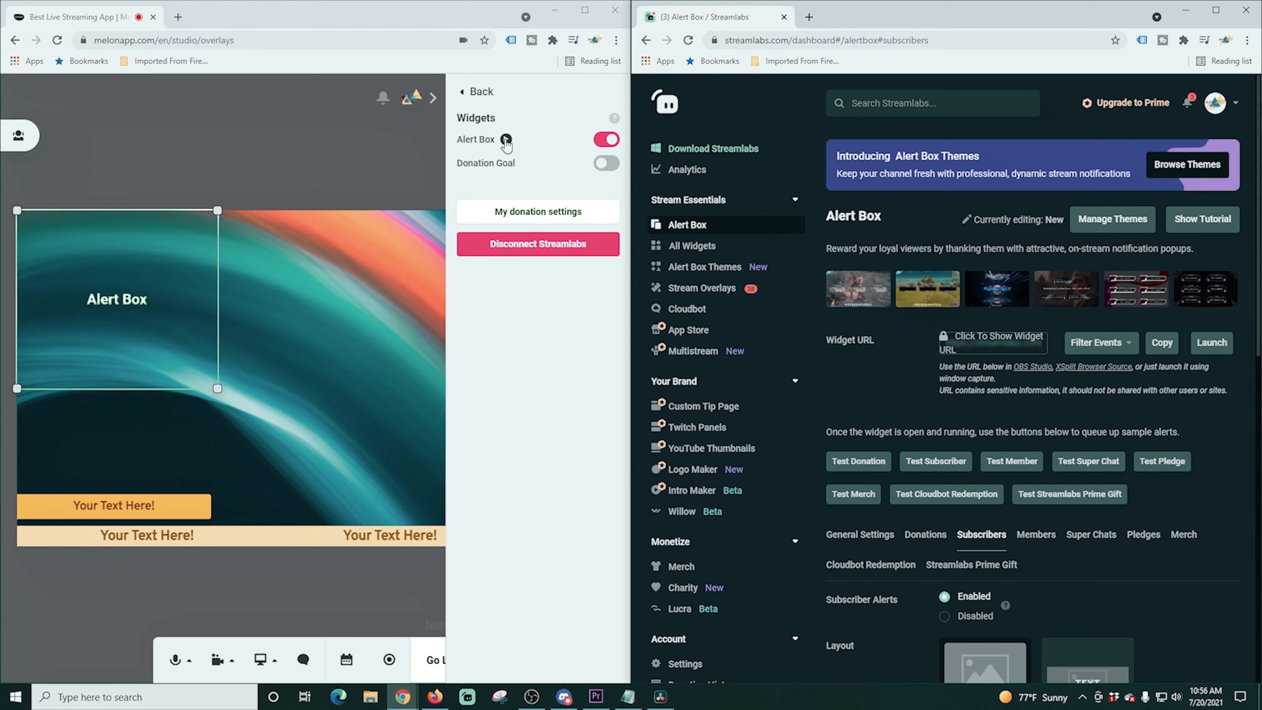
- Maximize the studio window and play a test alert from the Alert Box widget
left_click_drag(405, 13, 813, 1)
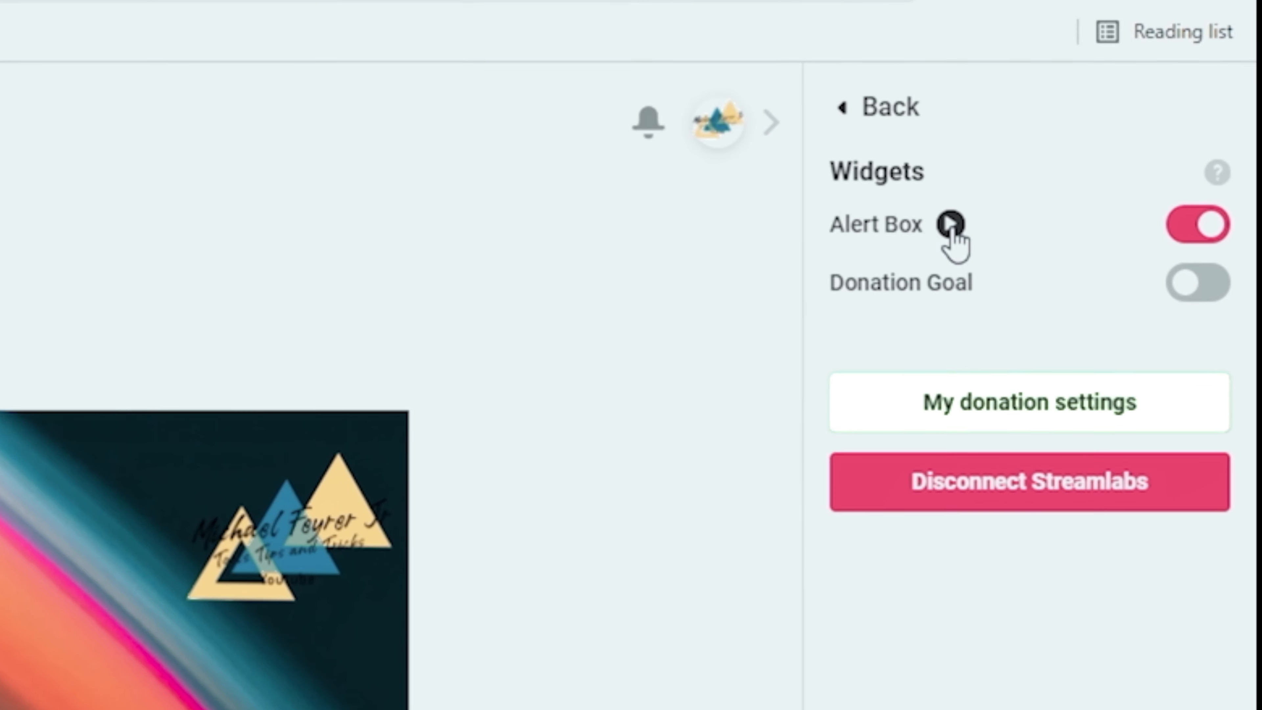
left_click(1000, 200)
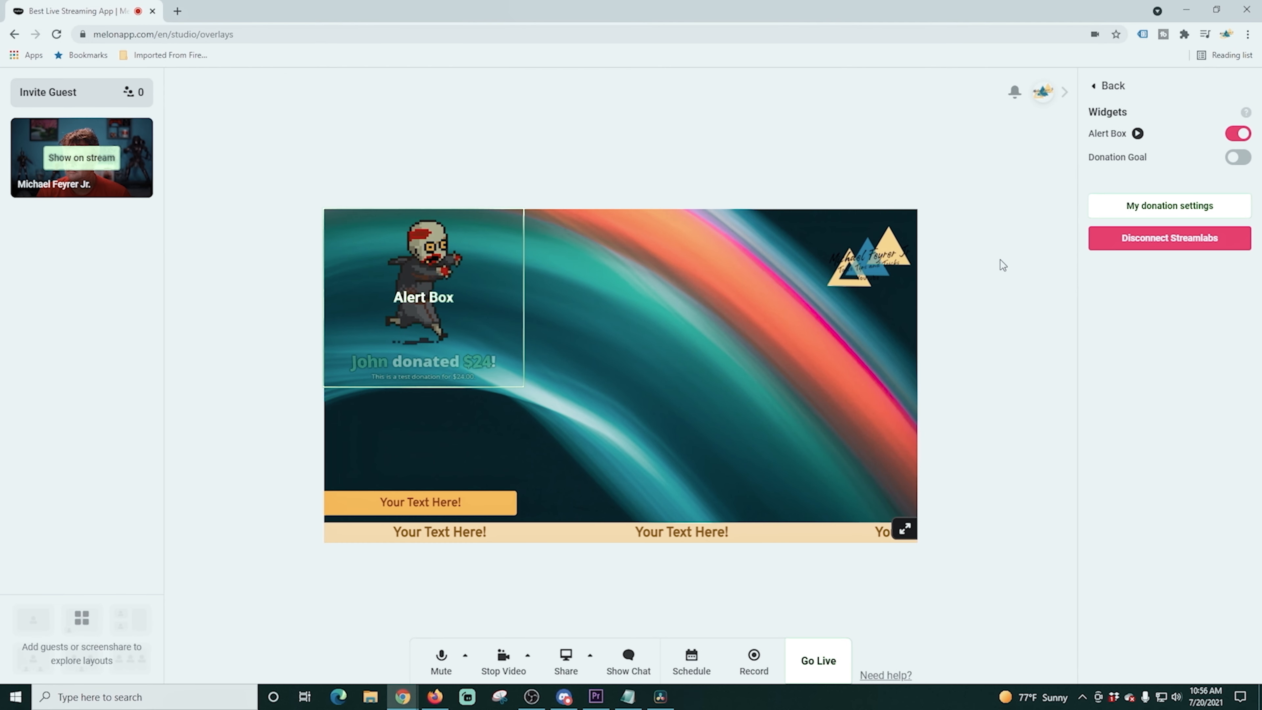
- Try the Alert Box in the middle of the canvas over the webcam feed and return it to the upper-left corner
left_click_drag(426, 298, 617, 412)
left_click(95, 162)
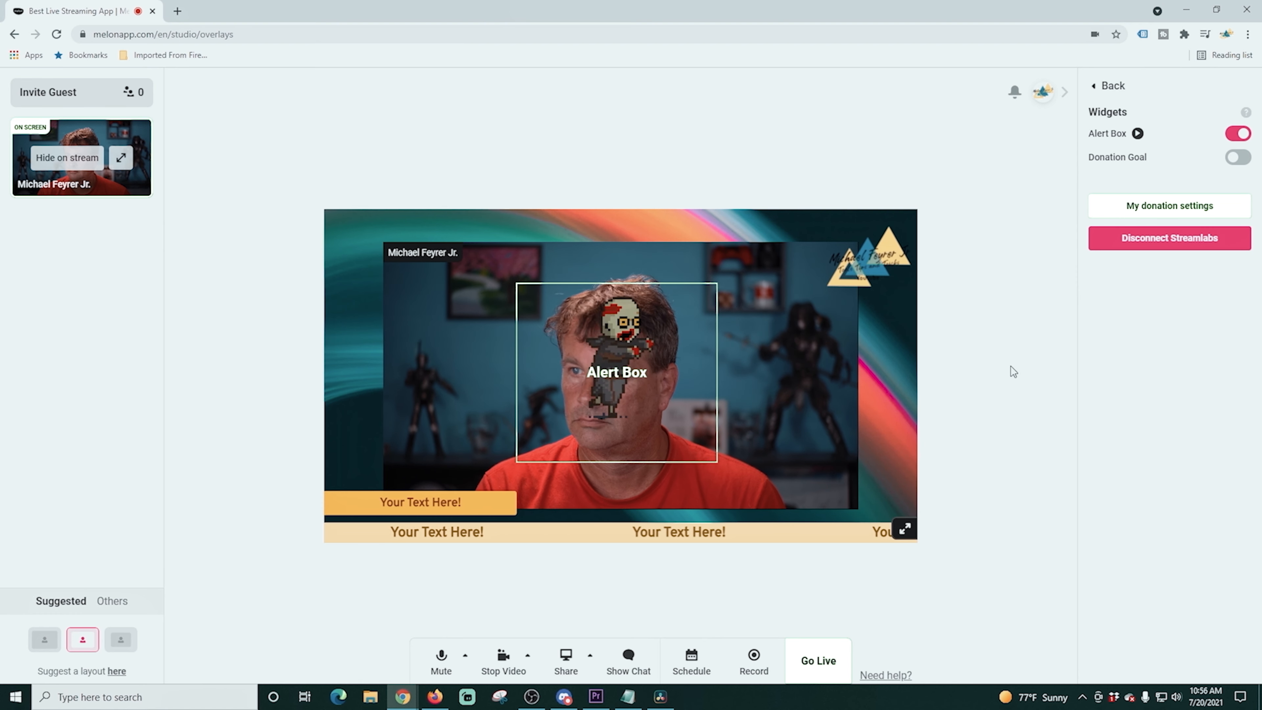
left_click_drag(643, 413, 450, 338)
left_click(94, 150)
- Enable the Donation Goal widget in the studio and open the Donation Goal page from the Streamlabs widget gallery
left_click(1236, 158)
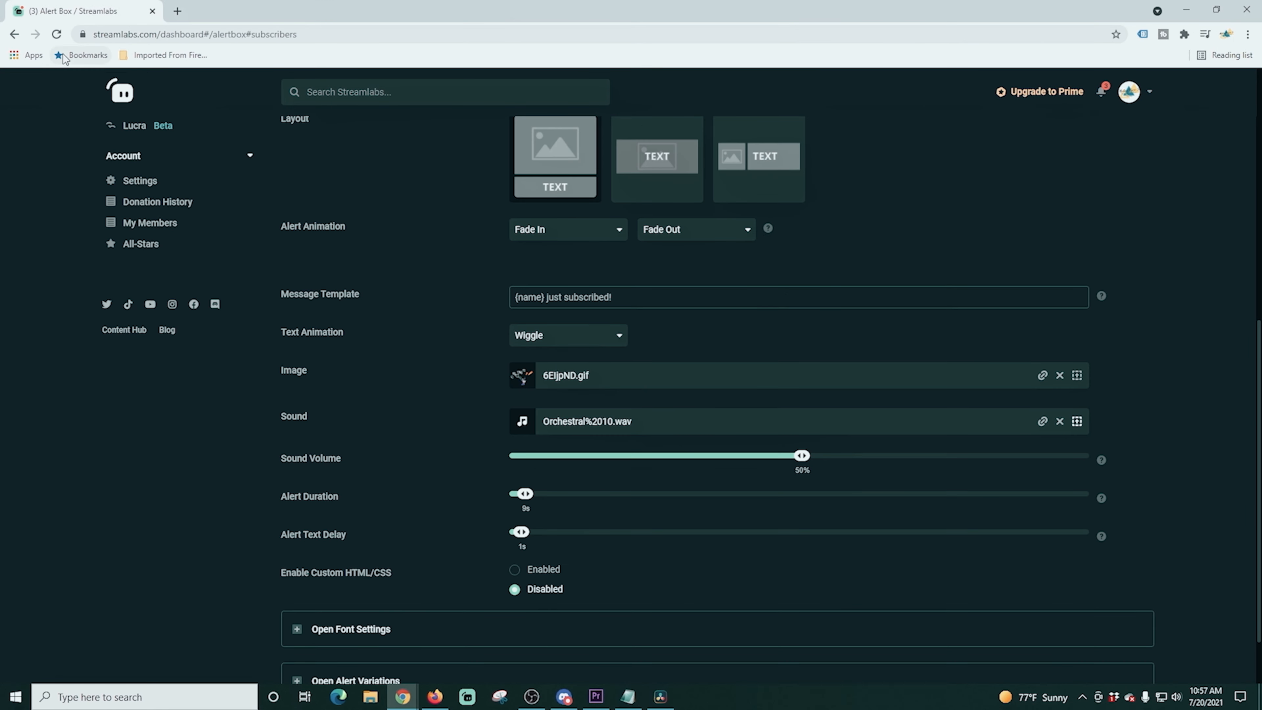
left_click(13, 35)
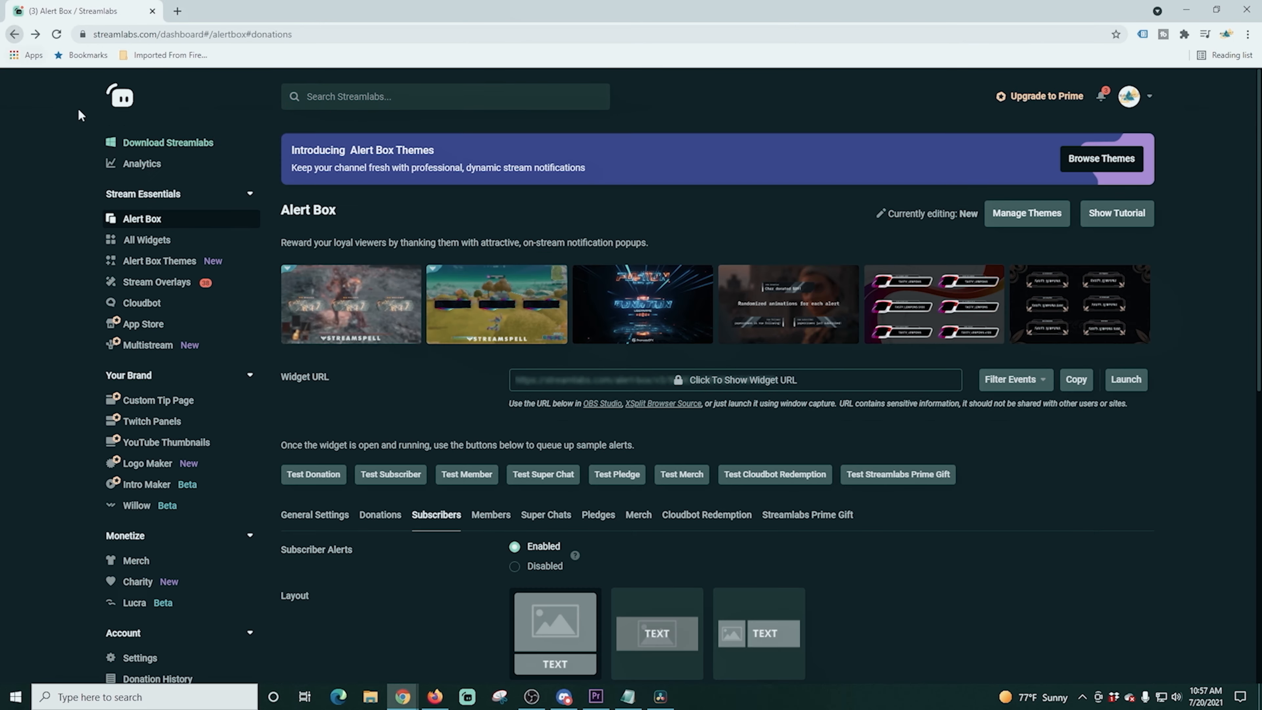
left_click(151, 241)
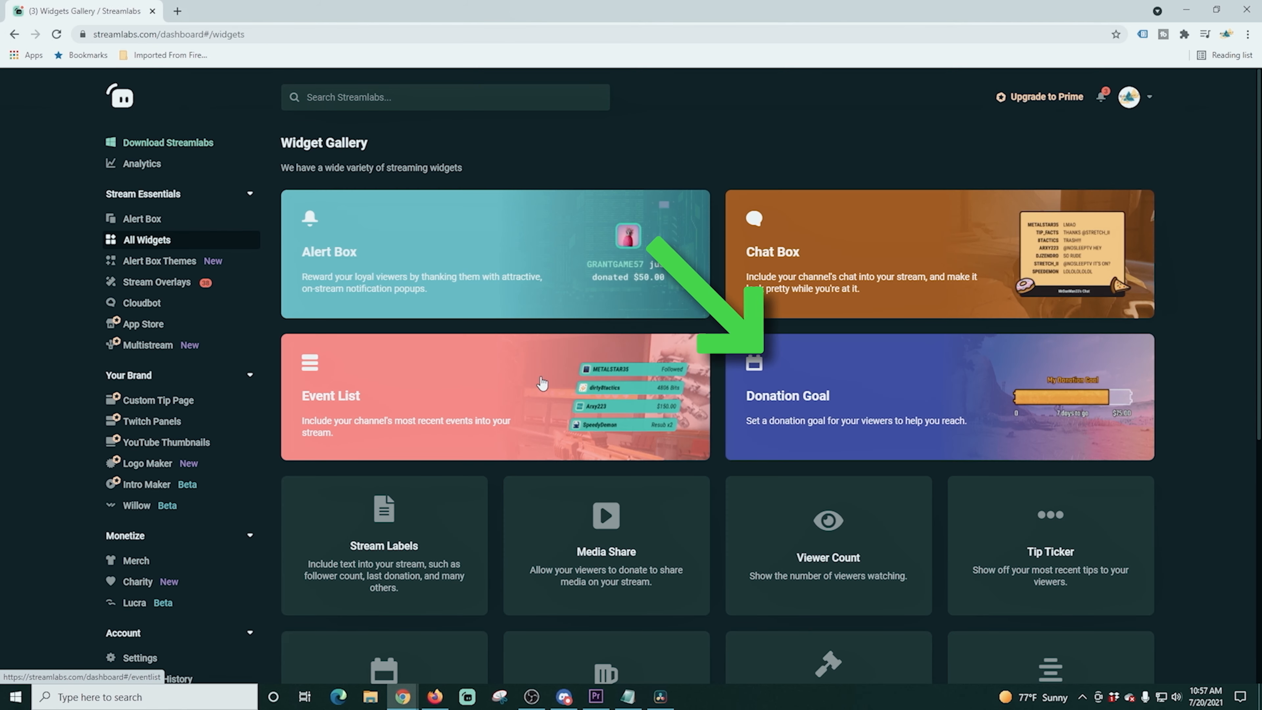
scroll(866, 254, "down", 3)
left_click(867, 253)
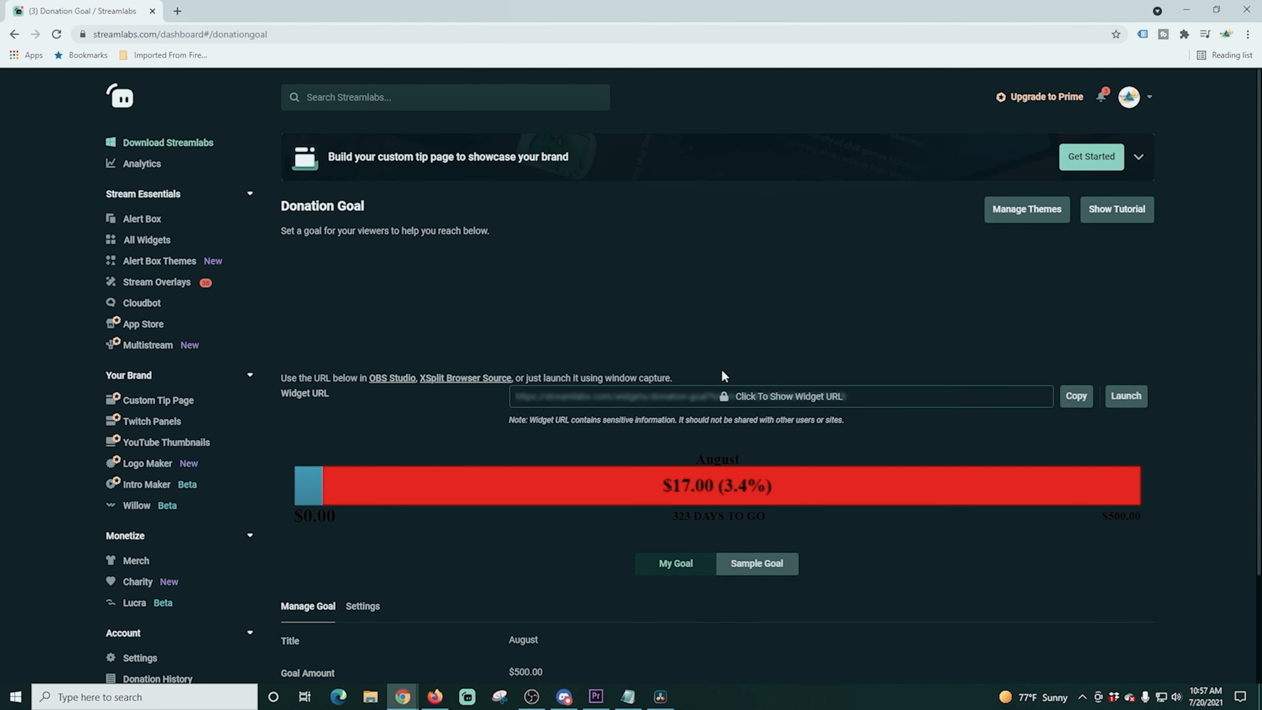
- Review the donation goal's details and compare its My Goal and Sample Goal previews
scroll(716, 357, "down", 3)
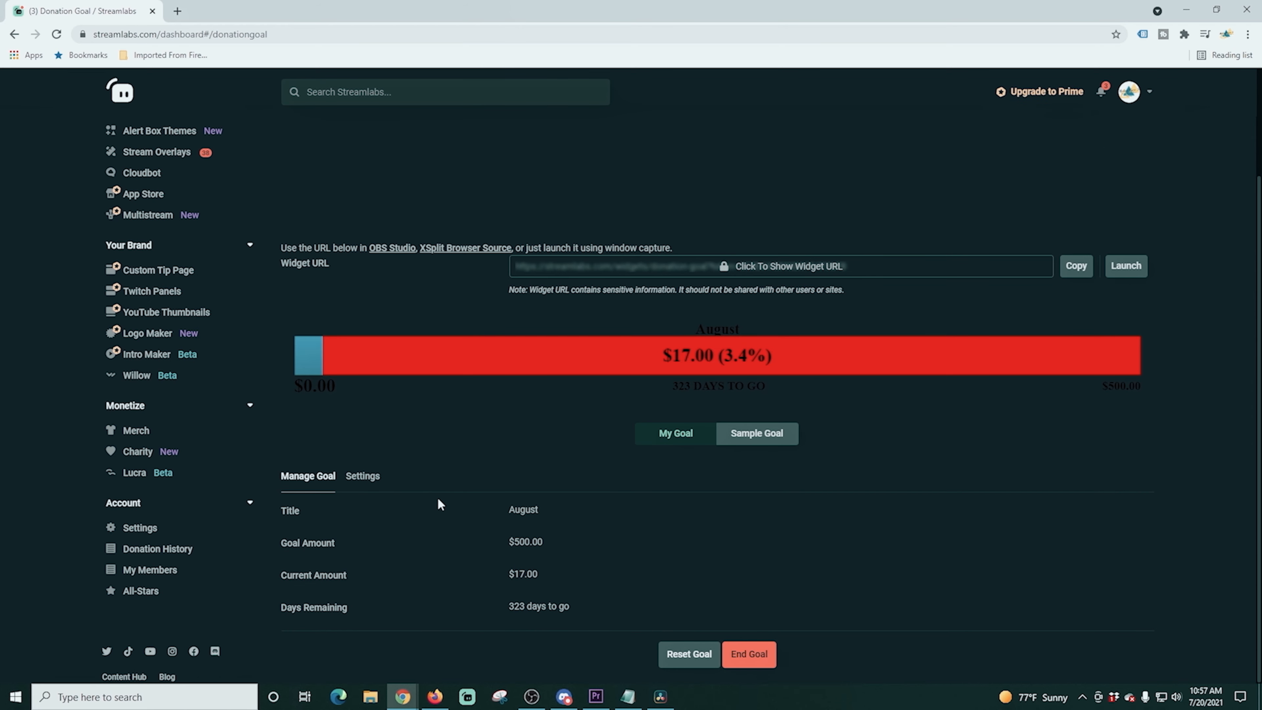
scroll(442, 499, "up", 3)
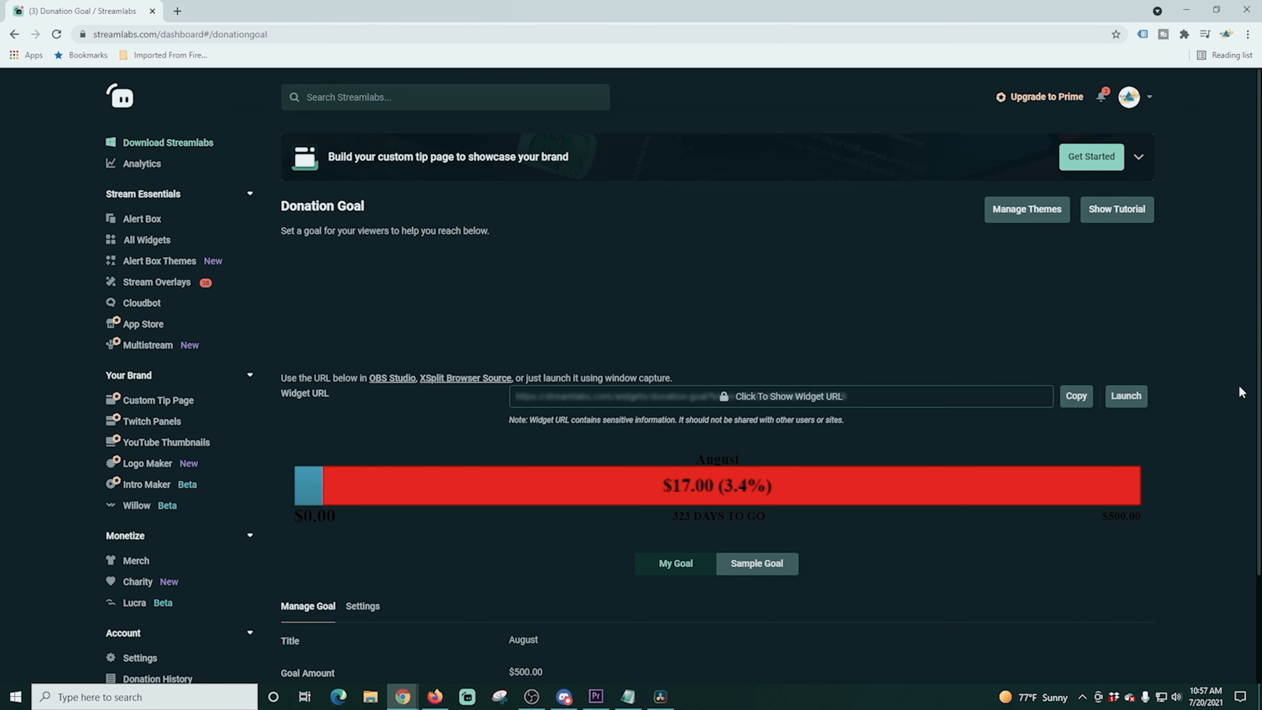
scroll(1143, 437, "down", 3)
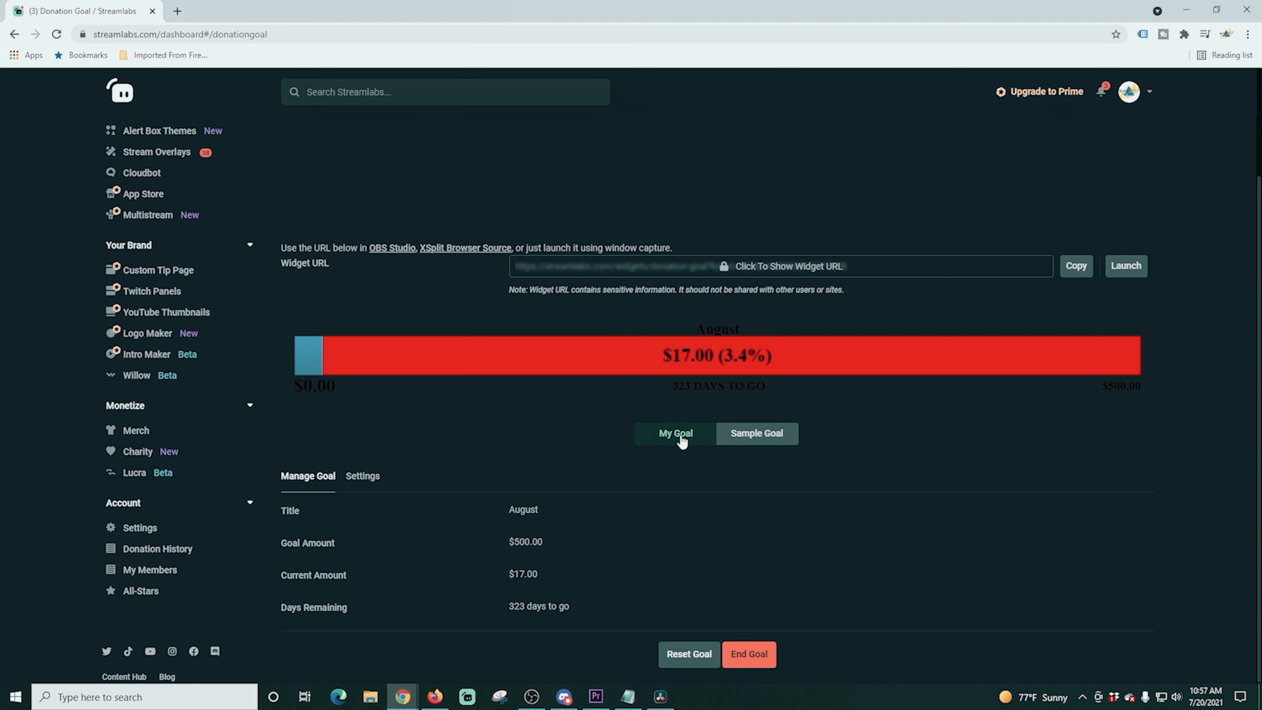
left_click(751, 446)
left_click(688, 437)
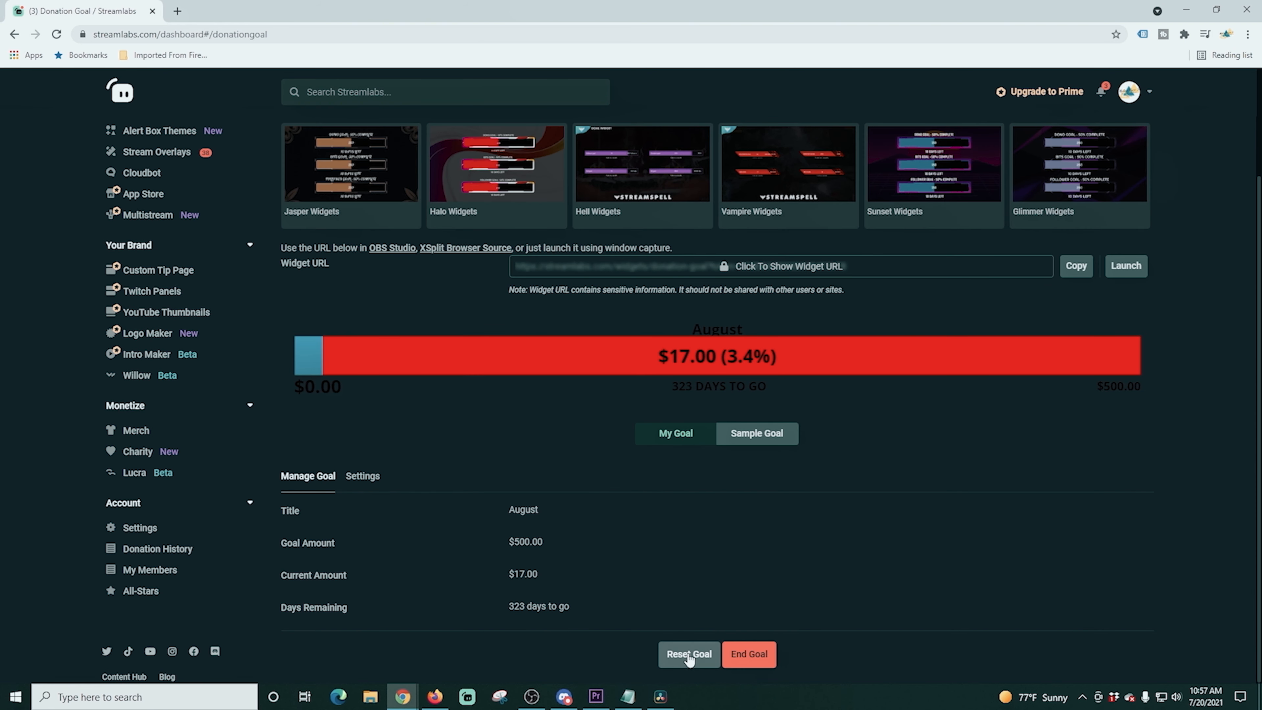
- Review the donation goal's layout, color, bar and font settings and minimize the Streamlabs window to return to the studio
left_click(353, 477)
scroll(485, 443, "down", 5)
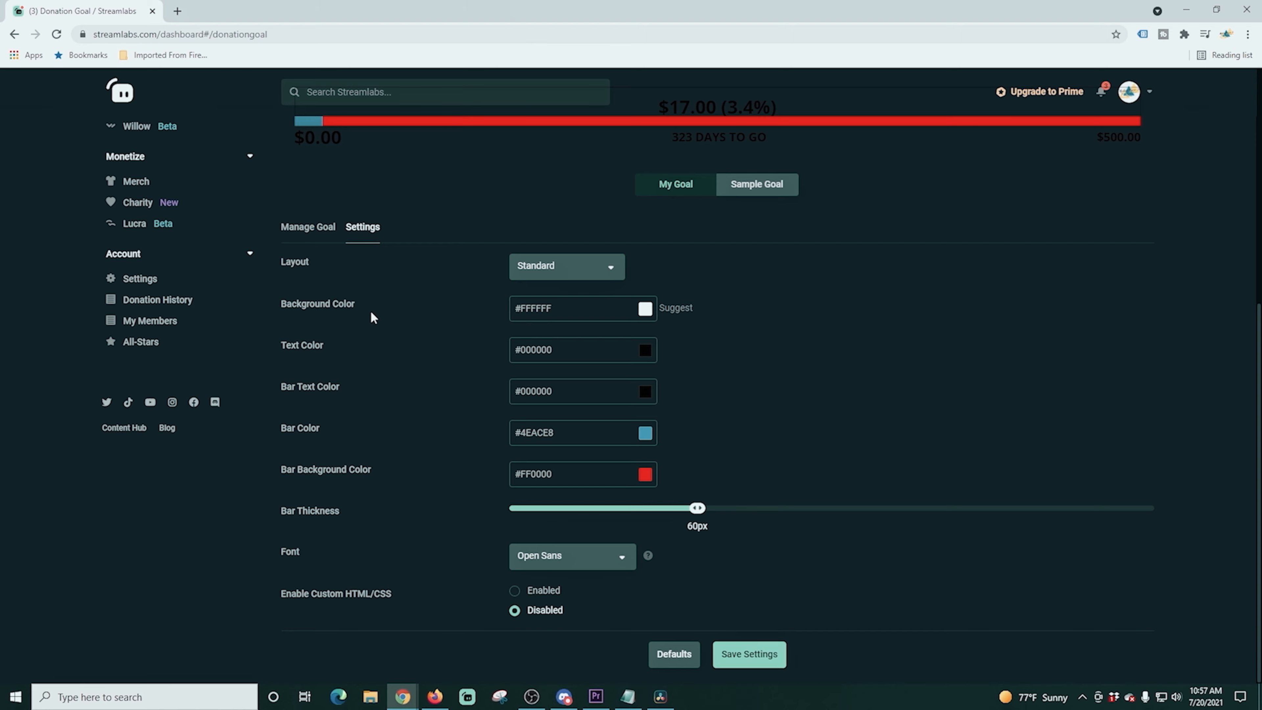
scroll(373, 317, "up", 7)
left_click(1187, 9)
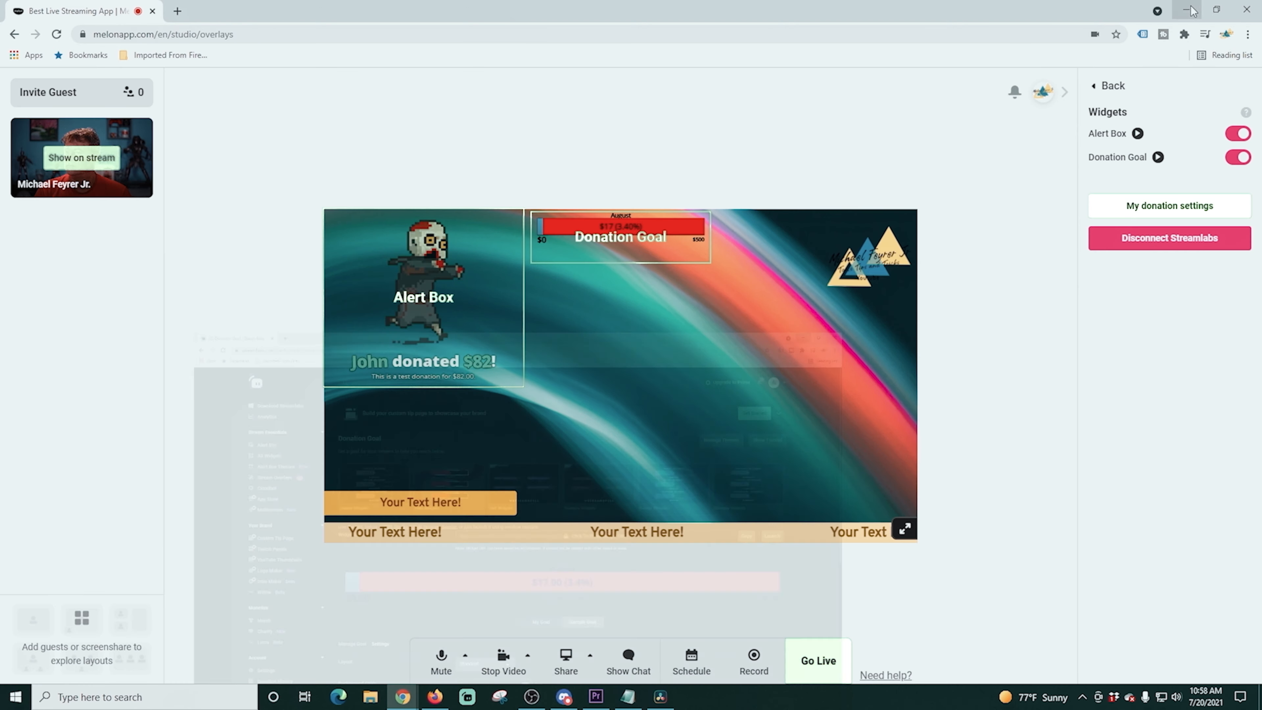
- Turn off the Donation Goal and Alert Box widgets and leave the widget settings
left_click(1242, 158)
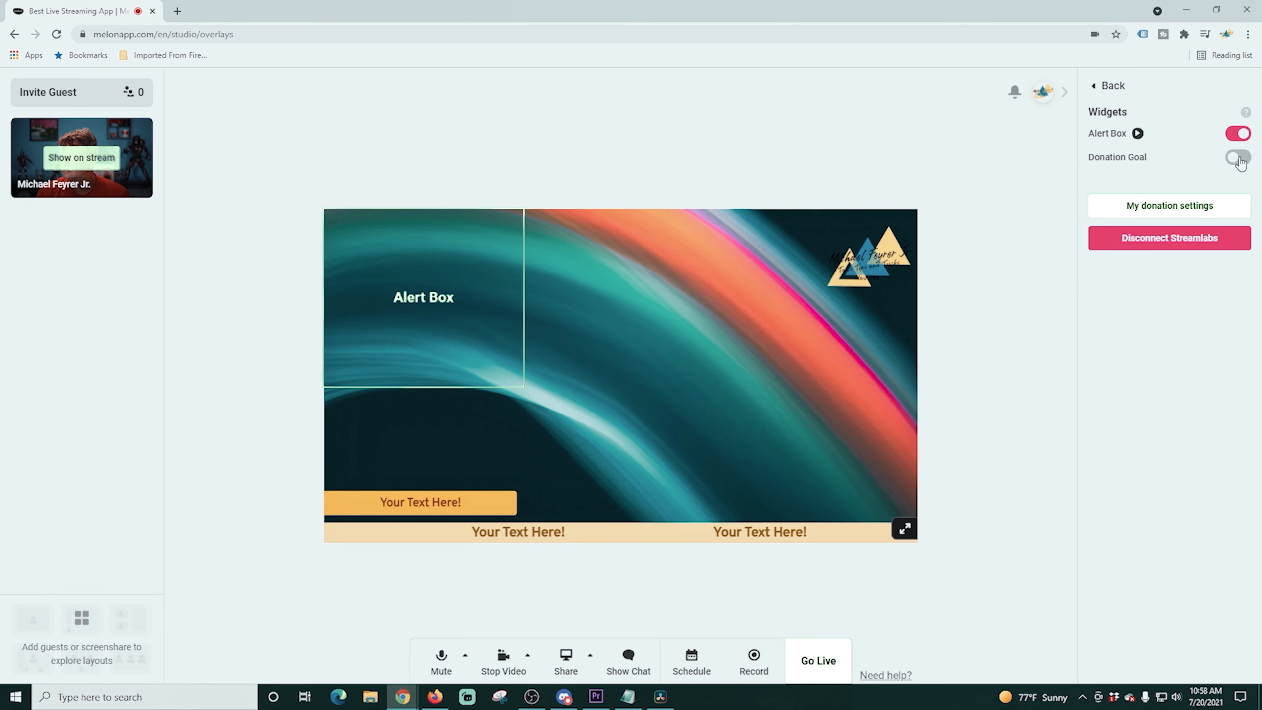
left_click(1239, 135)
left_click(1097, 87)
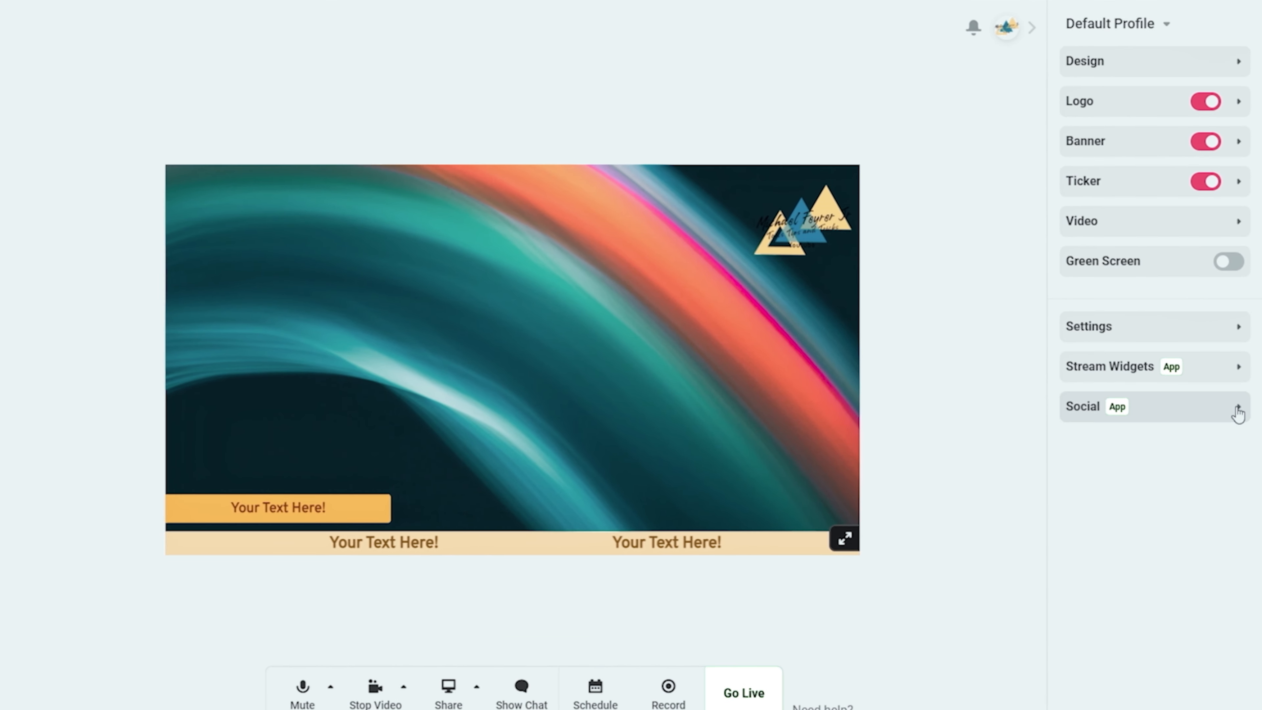
- Open the Social app and read the description of posting to Twitter when going live
left_click(1238, 418)
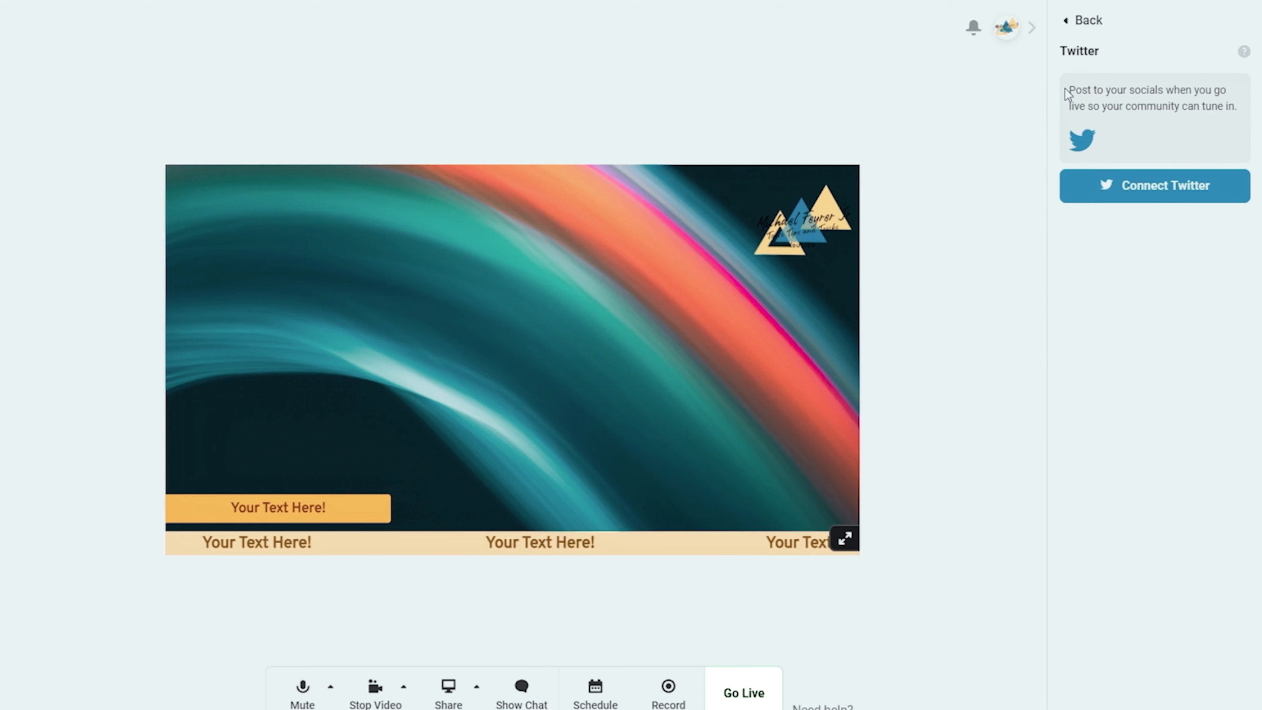
left_click_drag(1068, 91, 1218, 144)
left_click(1133, 286)
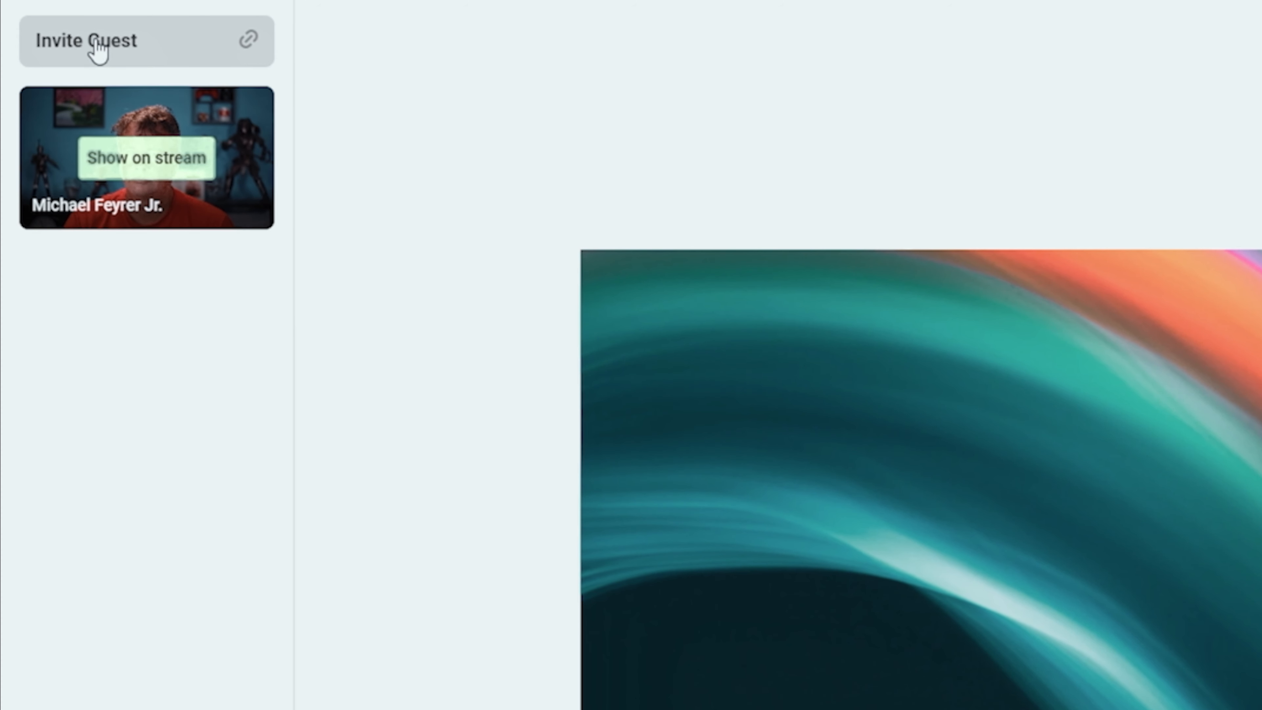
- Examine the guest invitation options, read through the guest setup instructions page and close both
left_click(97, 43)
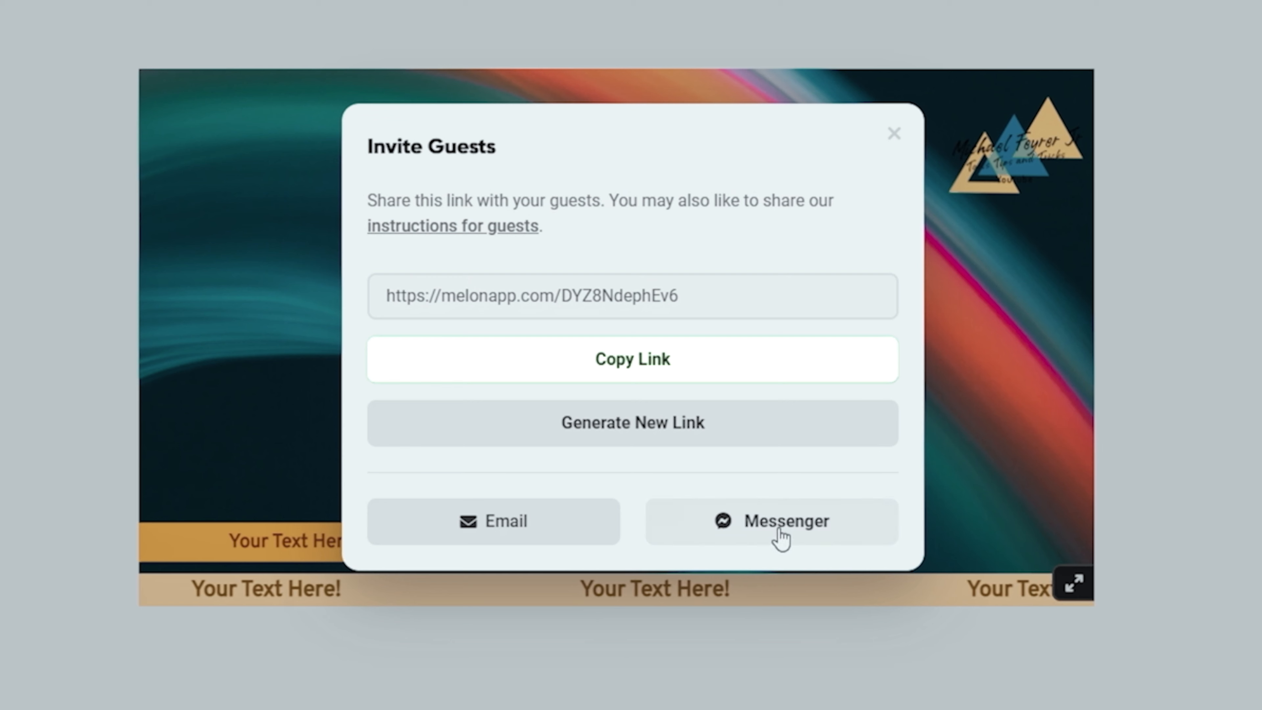
left_click(370, 232)
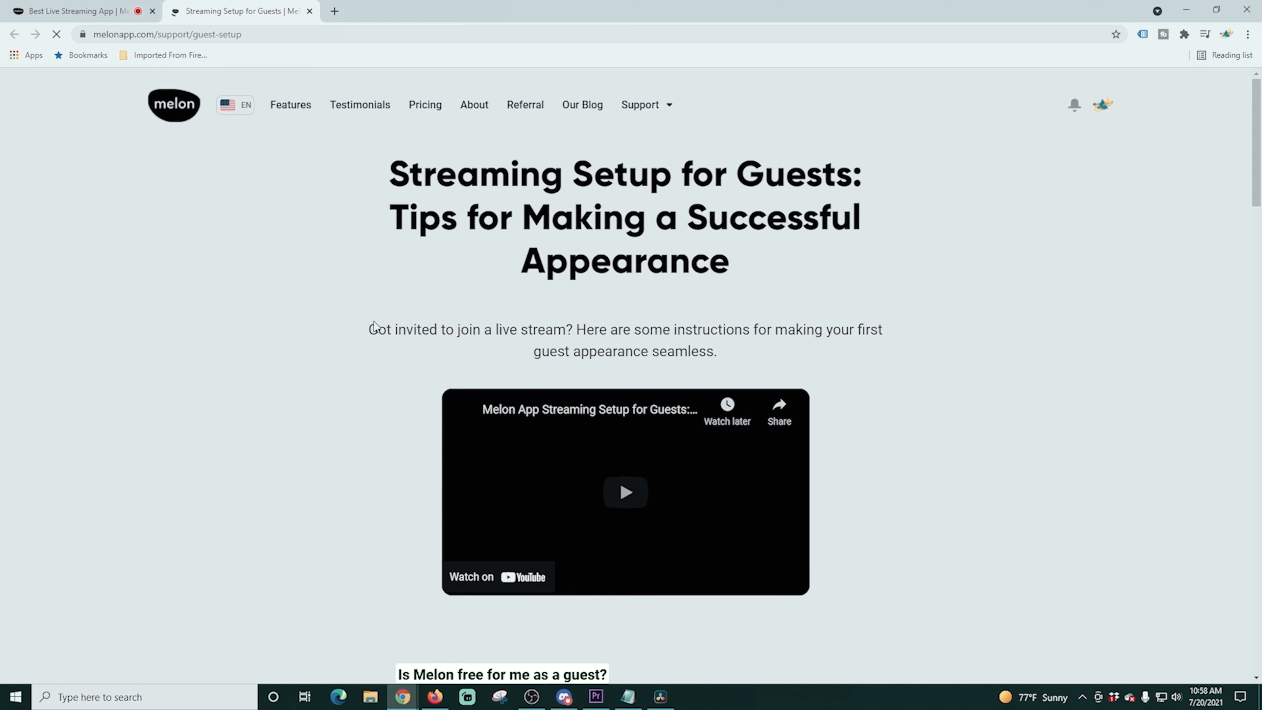
scroll(330, 286, "down", 15)
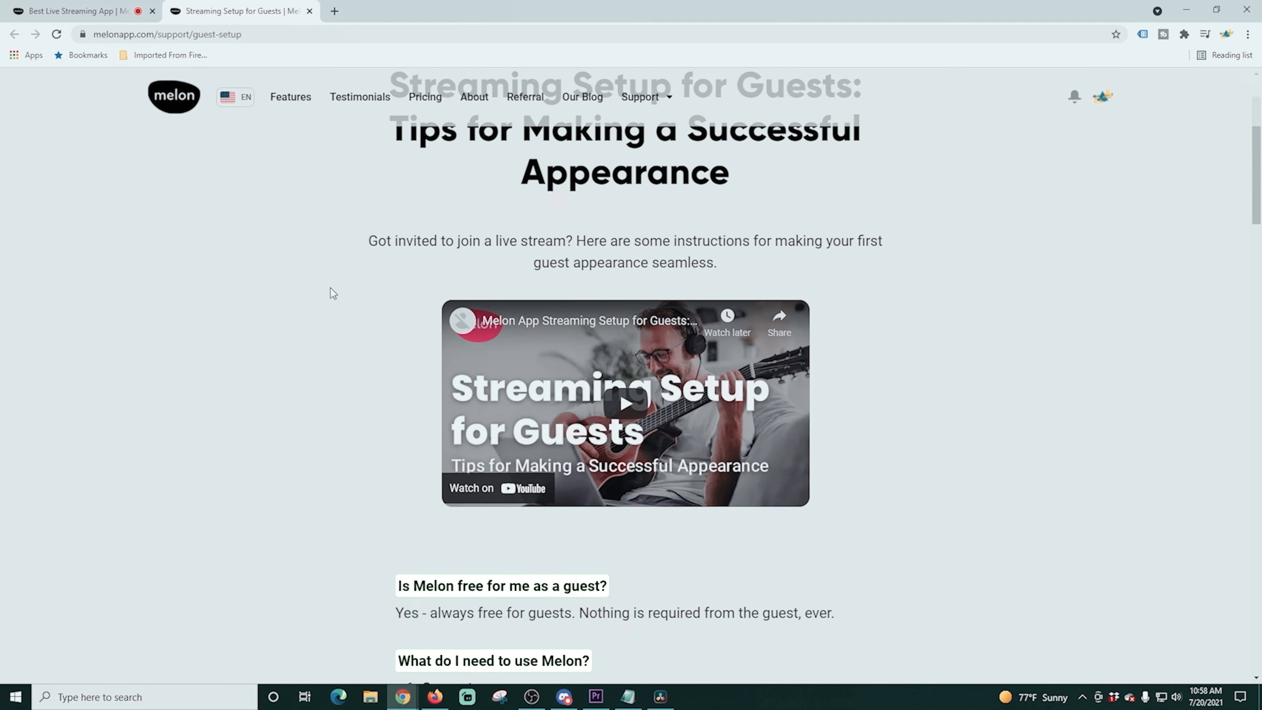
scroll(339, 293, "down", 15)
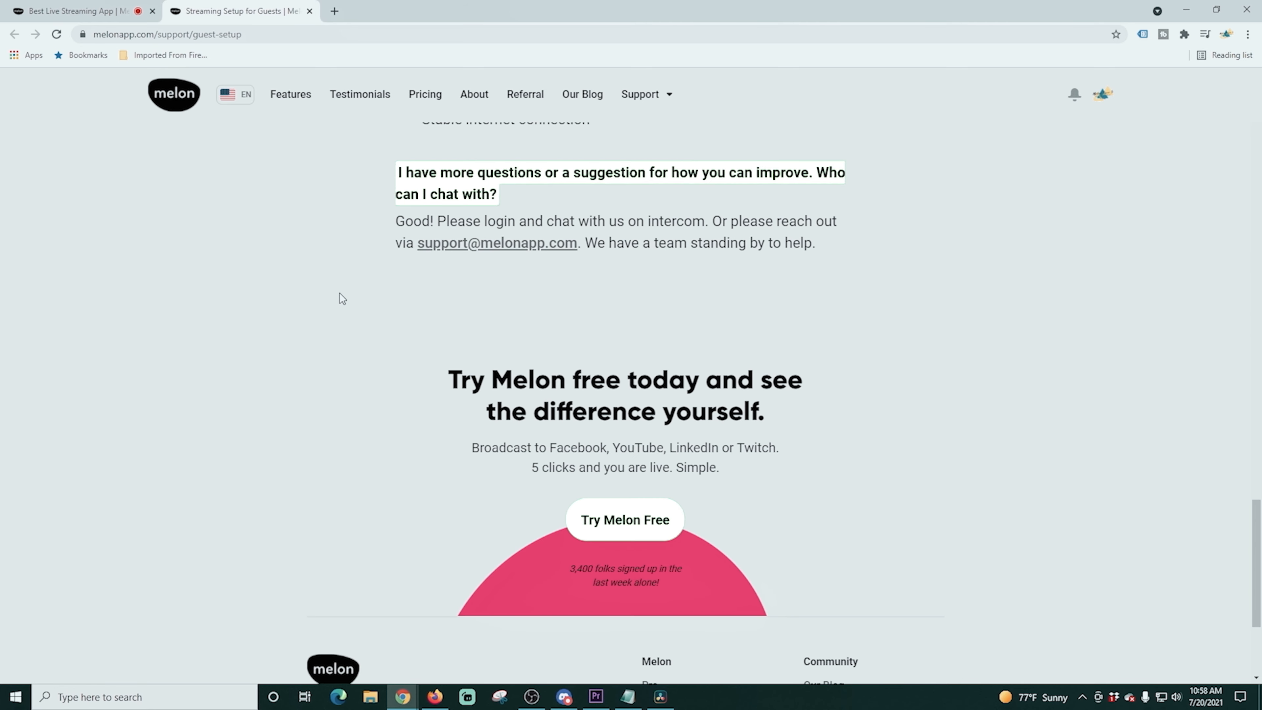
left_click(309, 11)
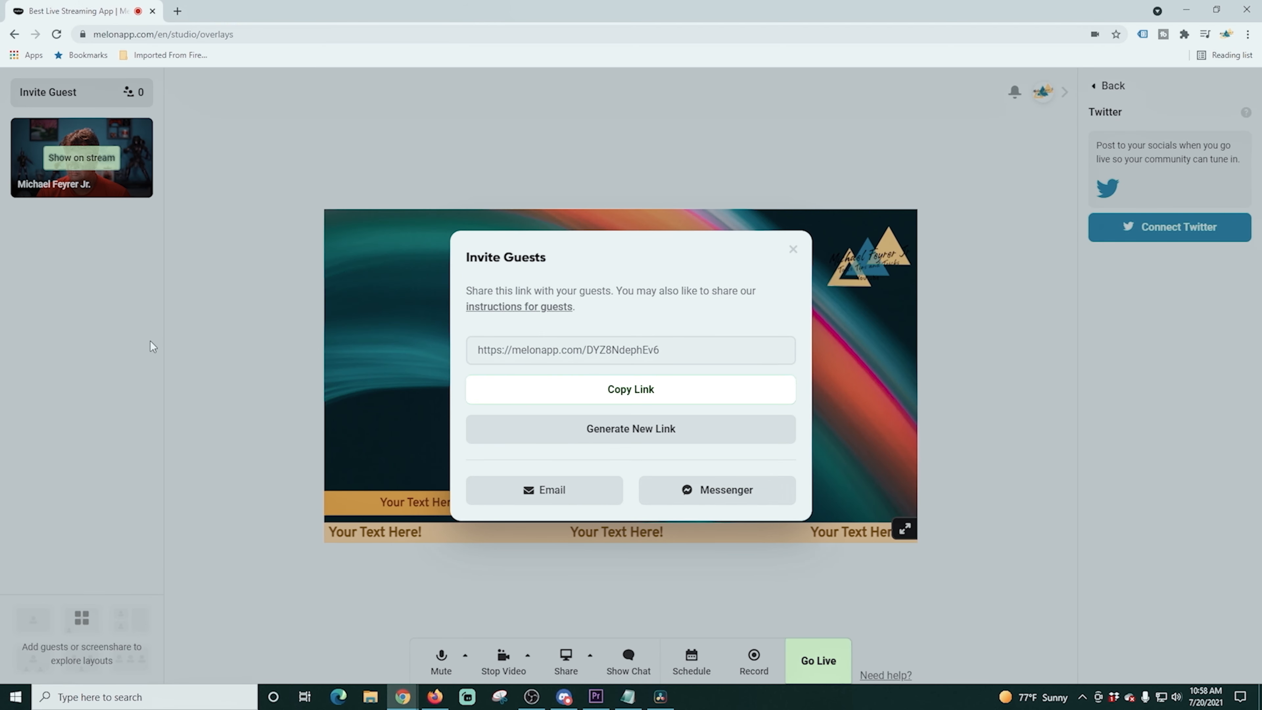
left_click(194, 352)
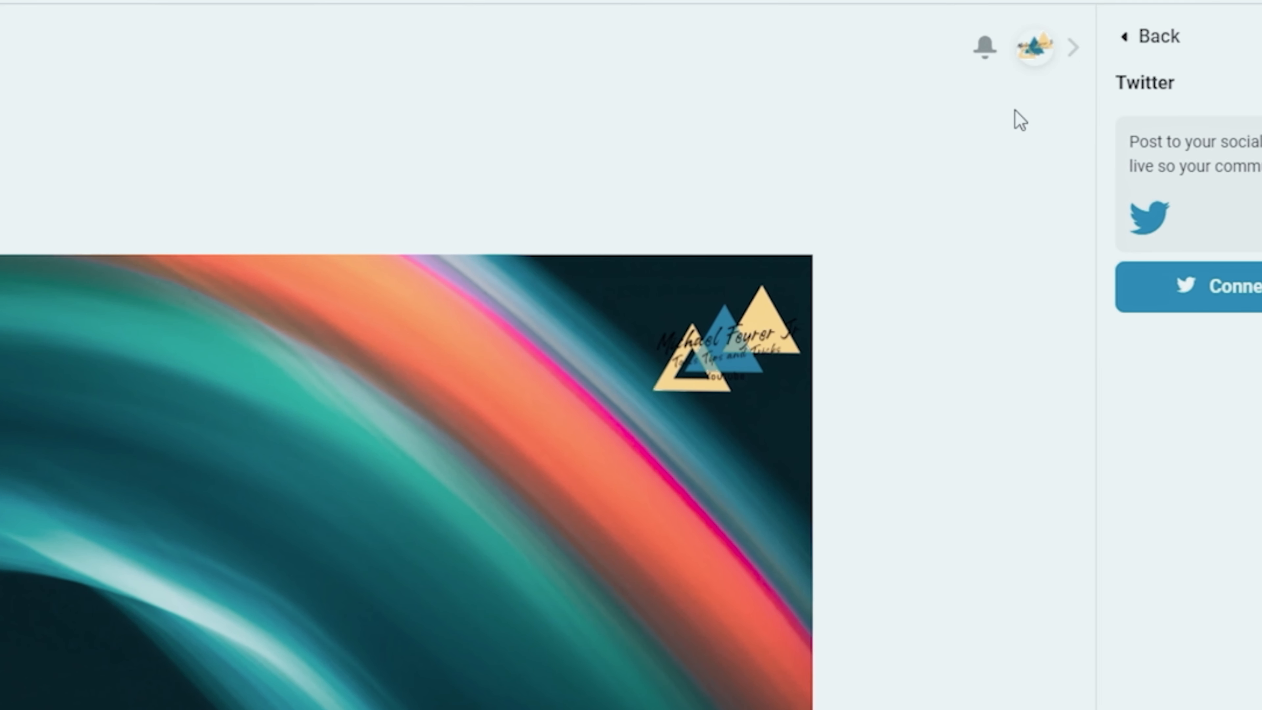
- Open the account settings and review the destinations, the retention periods for past broadcasts and the Profiler page
left_click(1036, 50)
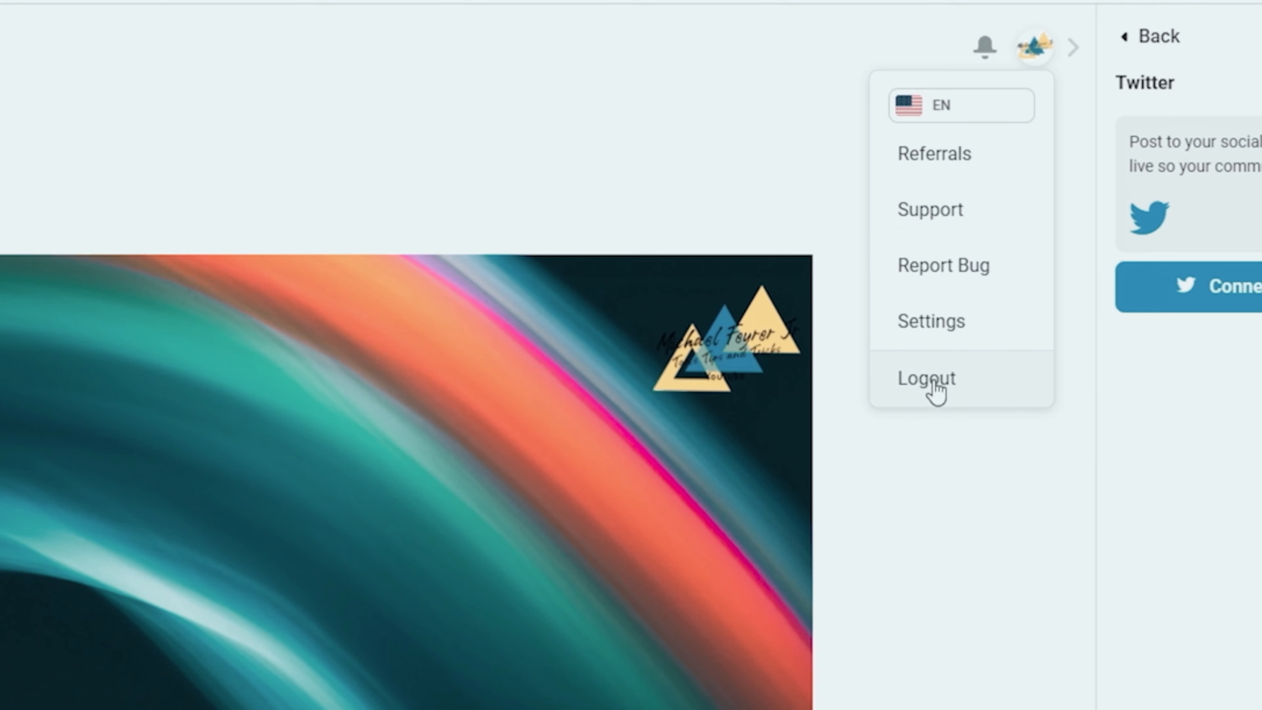
left_click(934, 323)
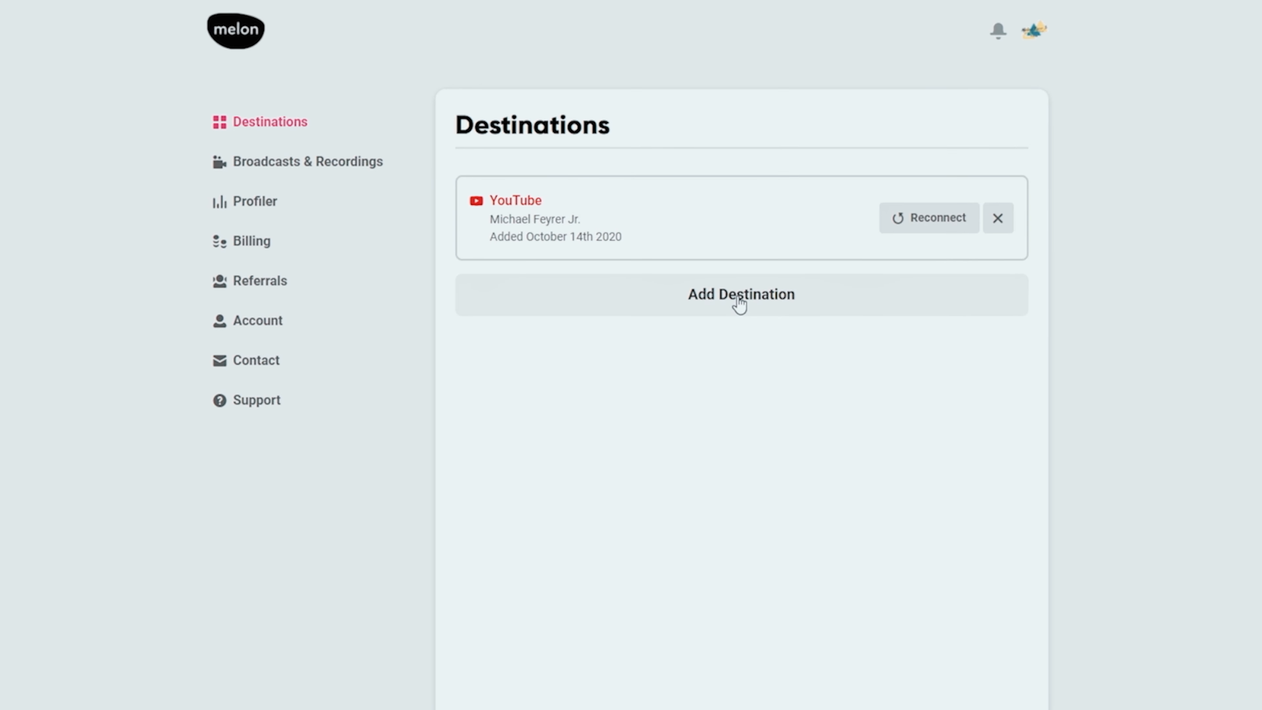
left_click(359, 167)
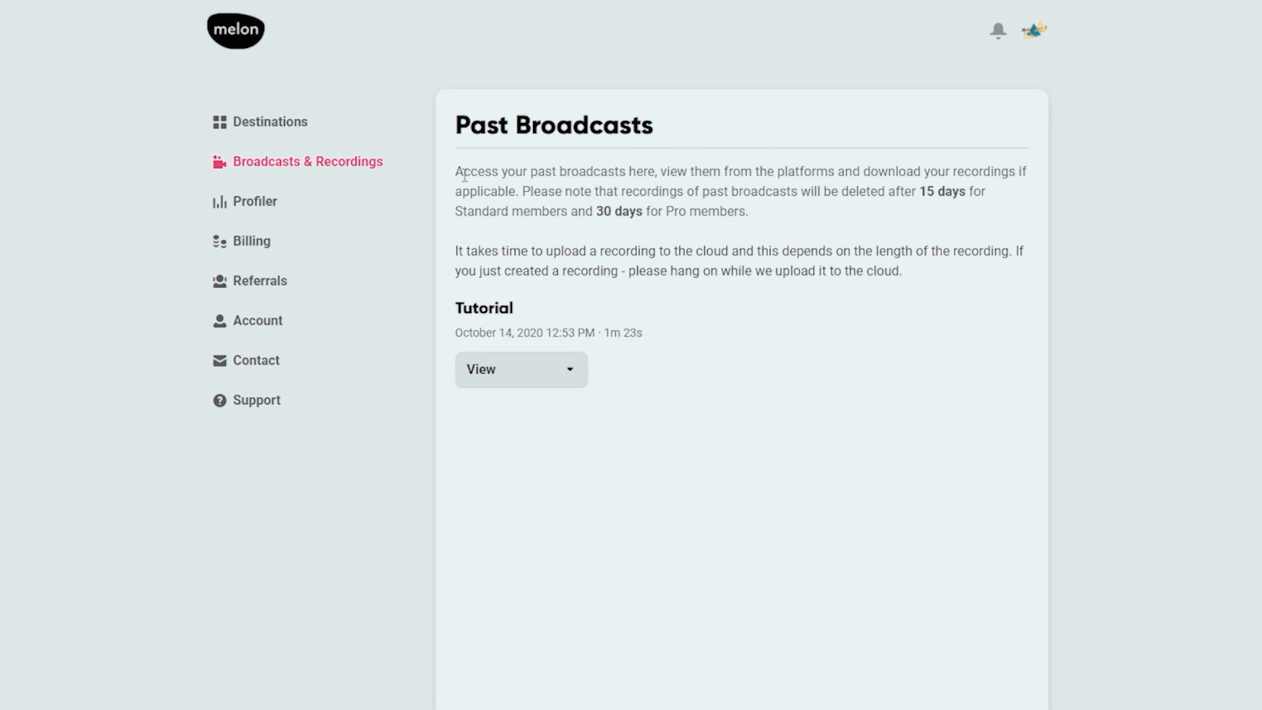
left_click_drag(595, 211, 784, 226)
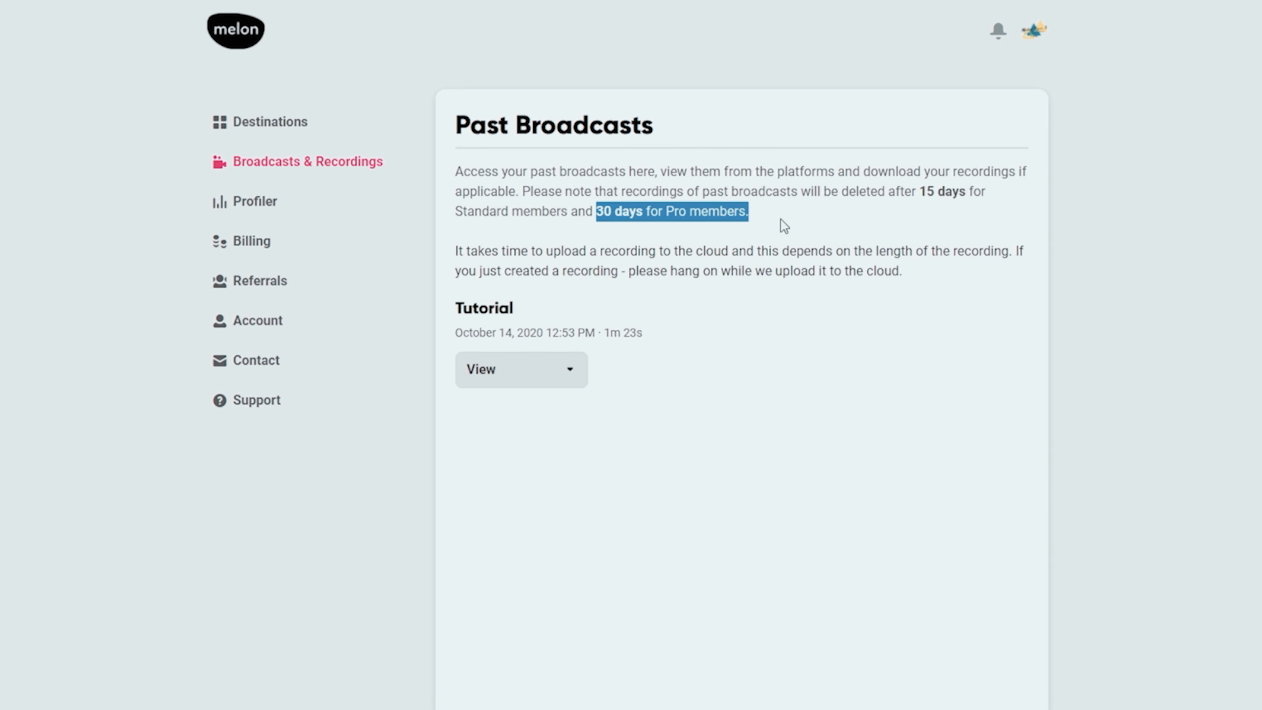
left_click_drag(918, 191, 574, 211)
left_click(568, 309)
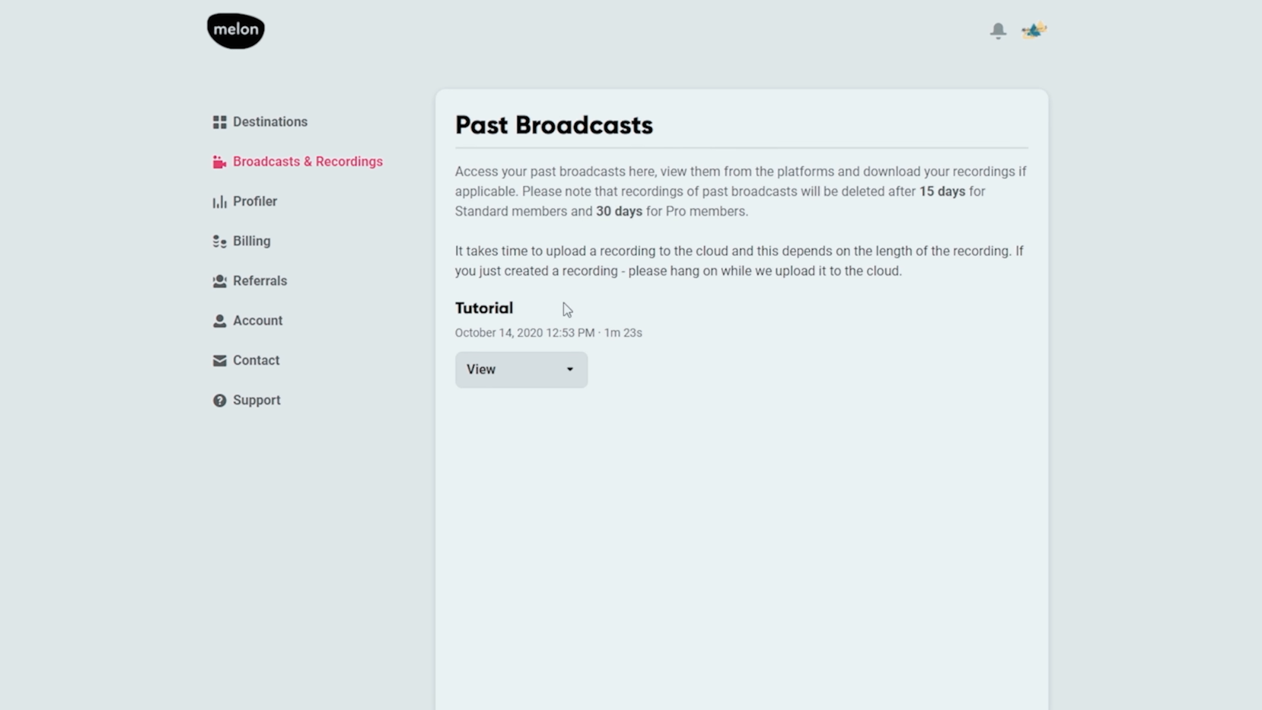
left_click(259, 208)
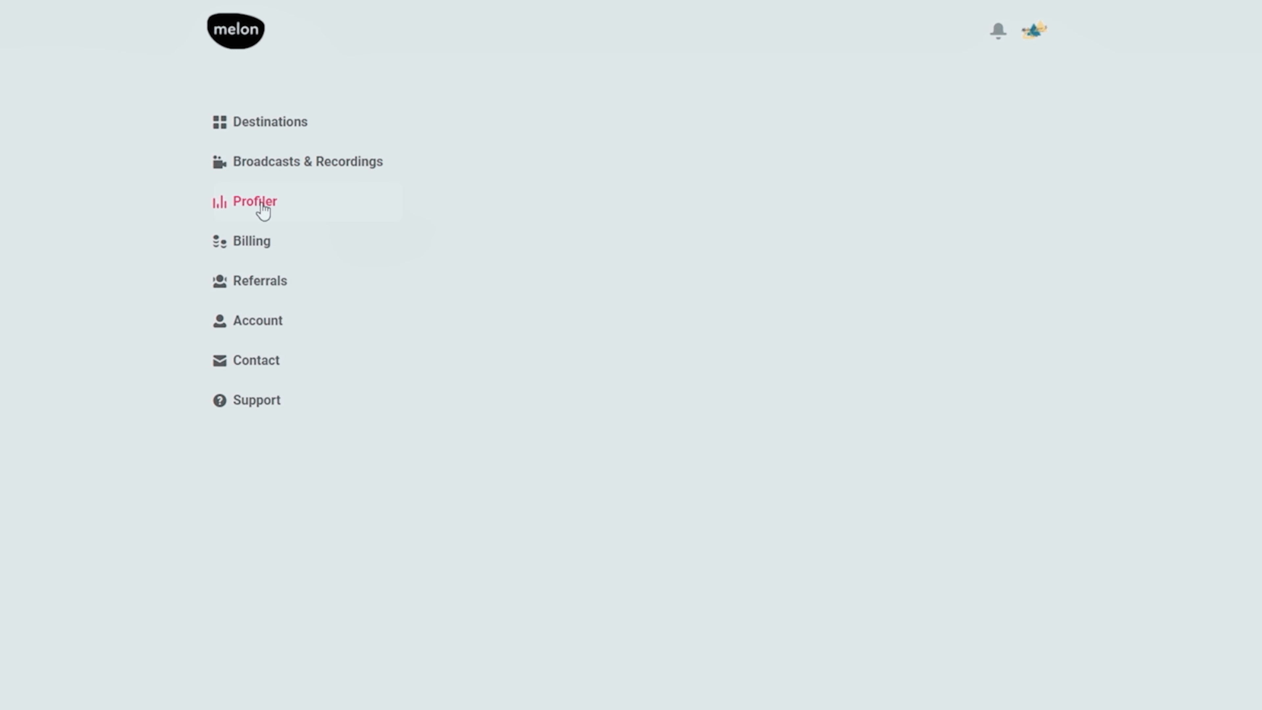
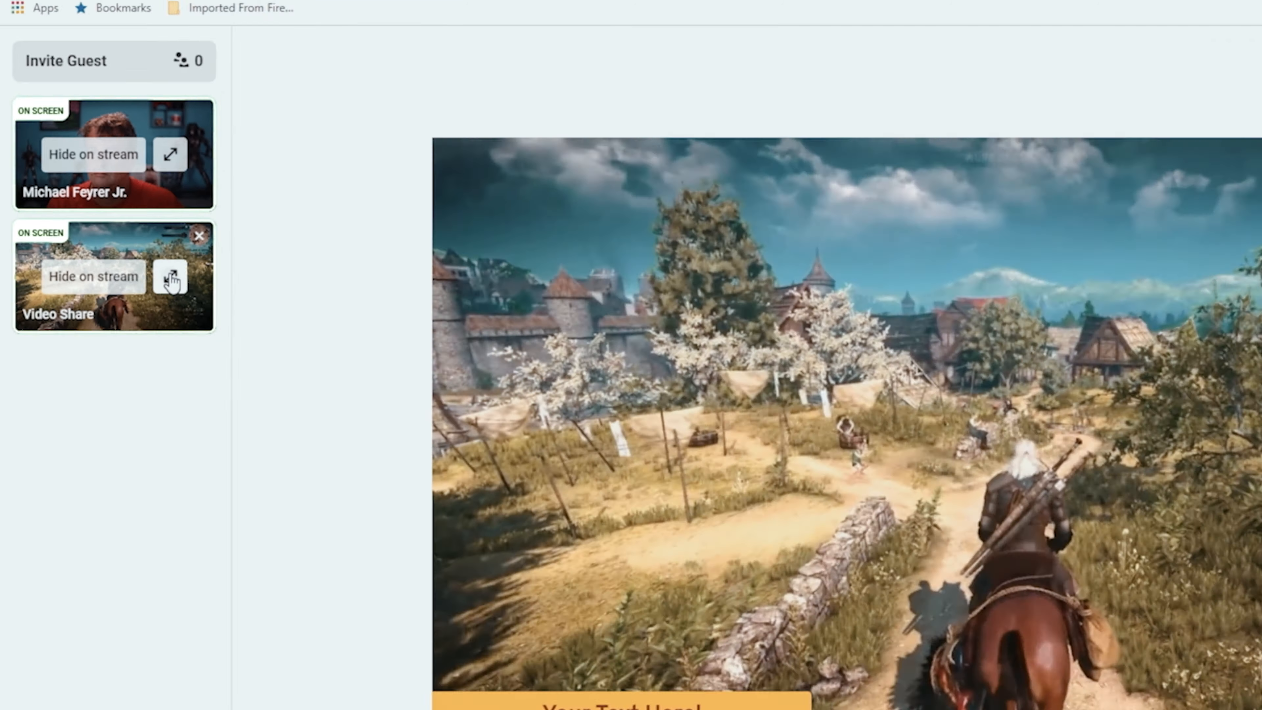
left_click(323, 380)
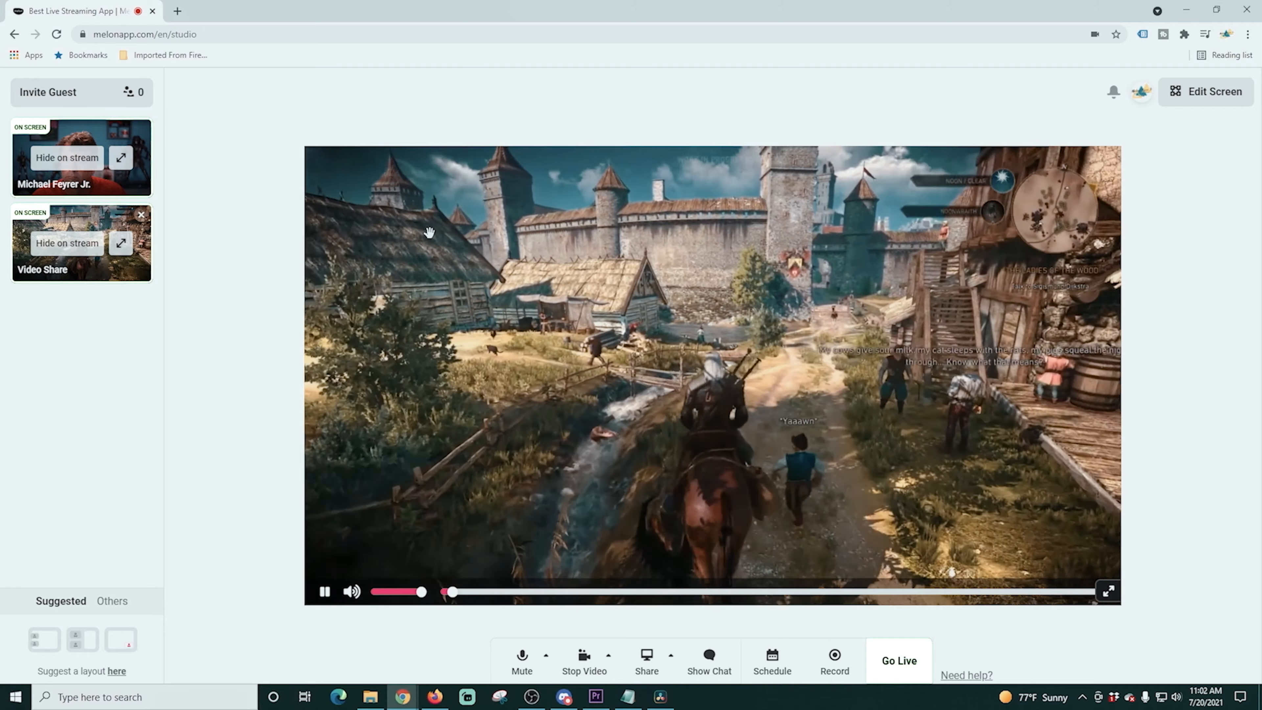
- Apply the layout with a small camera beside the shared video and hide the video share from the stream
left_click(55, 640)
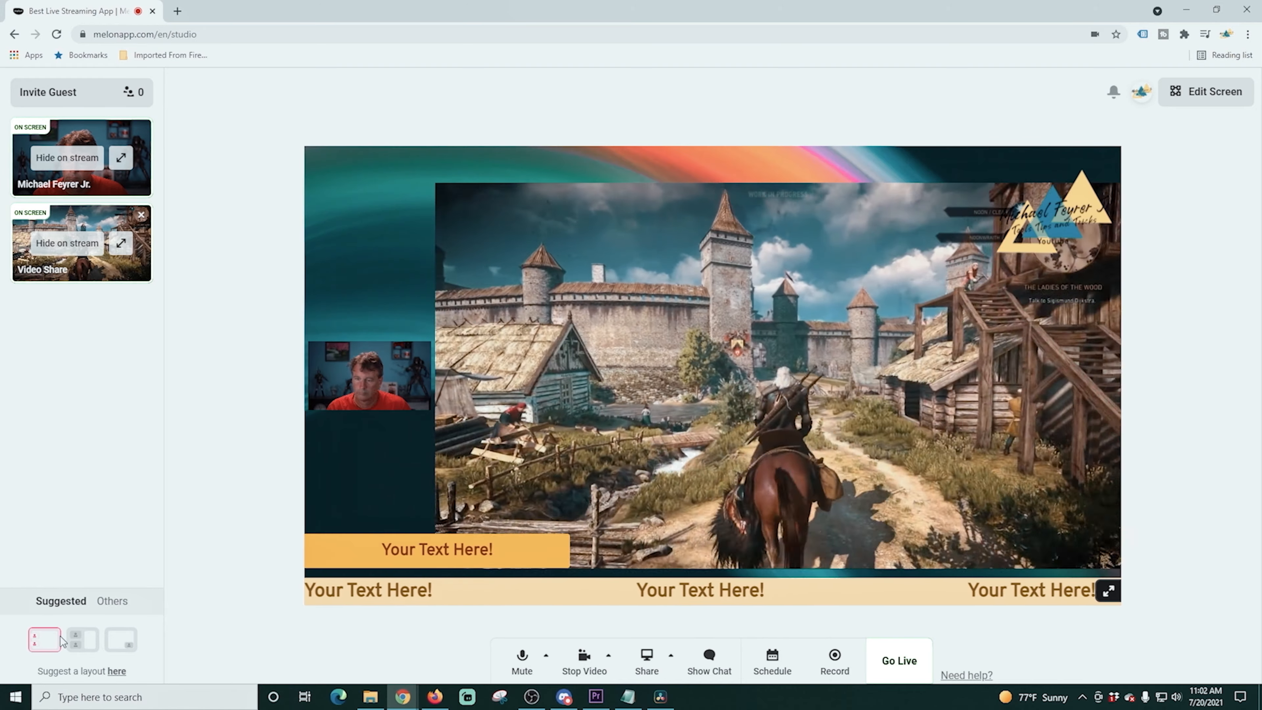
left_click_drag(372, 381, 746, 398)
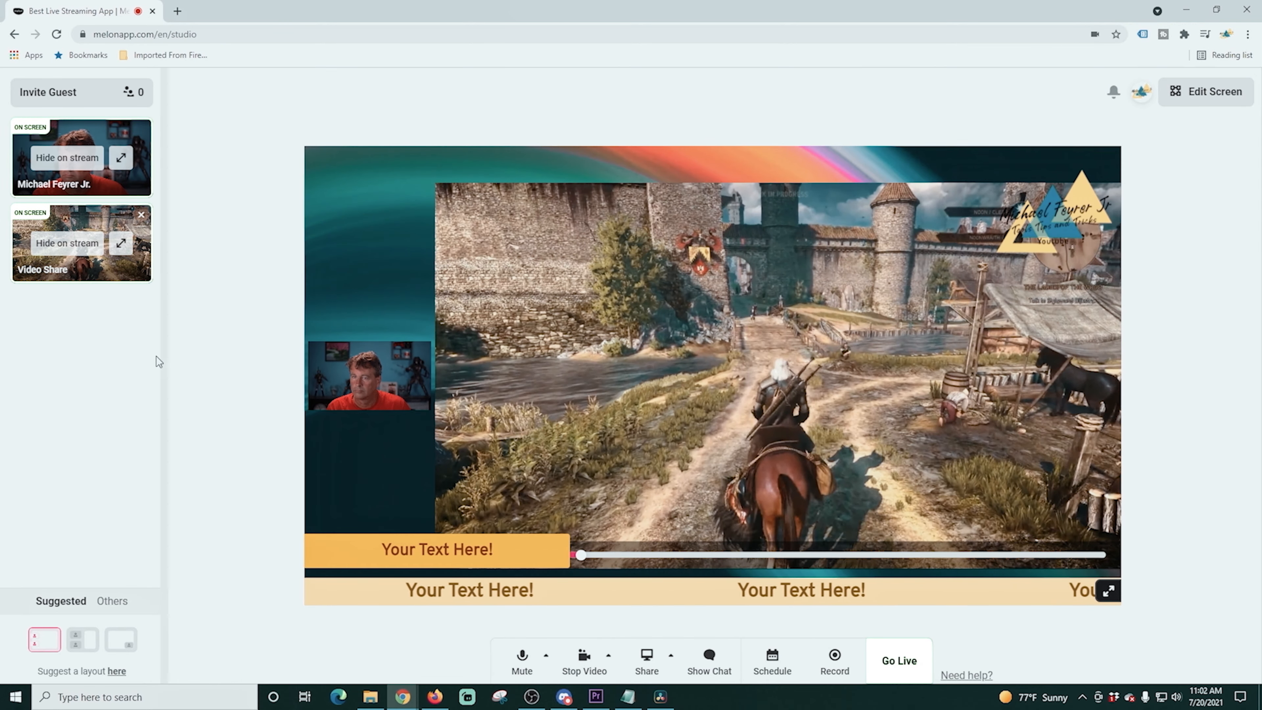
left_click(70, 244)
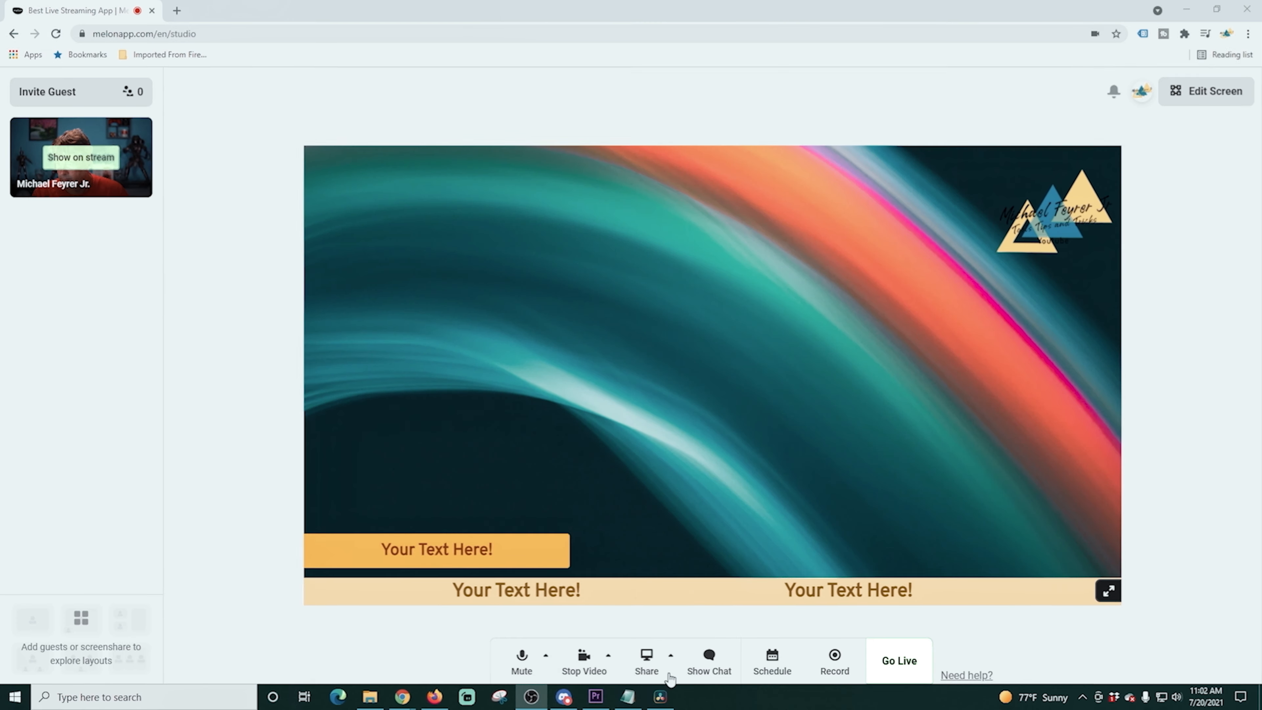
- Share the entire Screen 3 with the studio
left_click(670, 673)
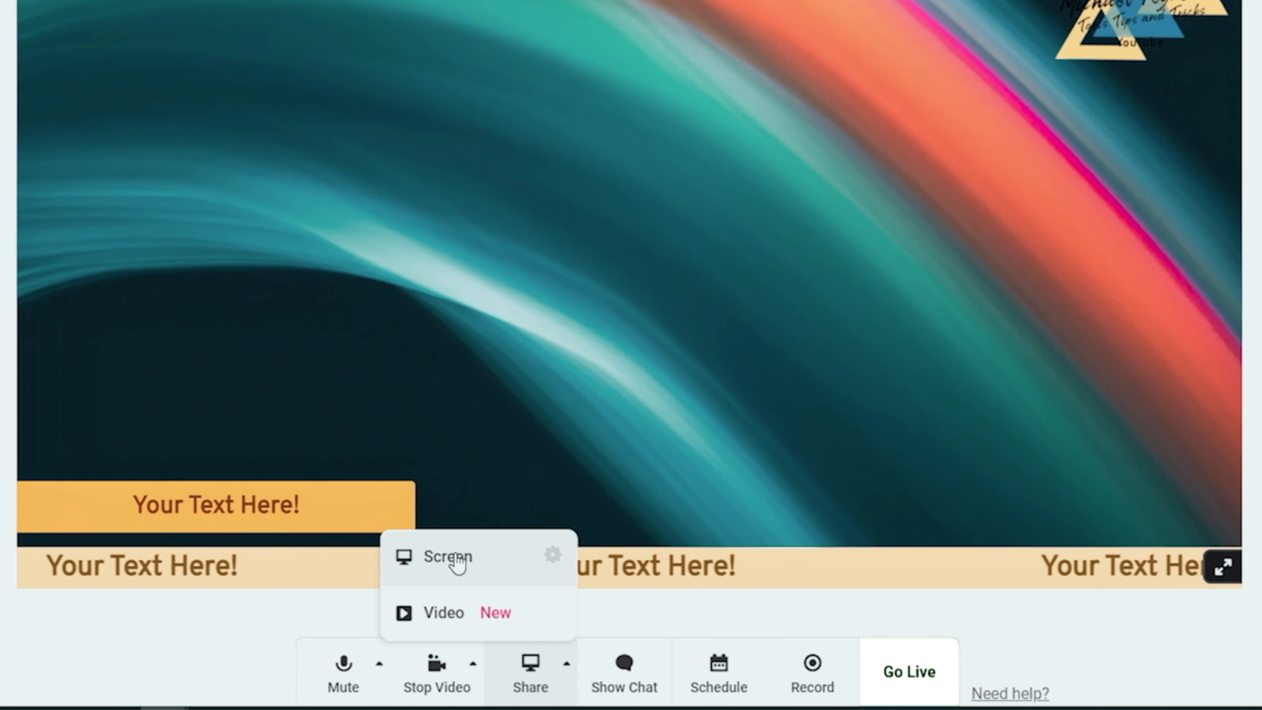
left_click(458, 564)
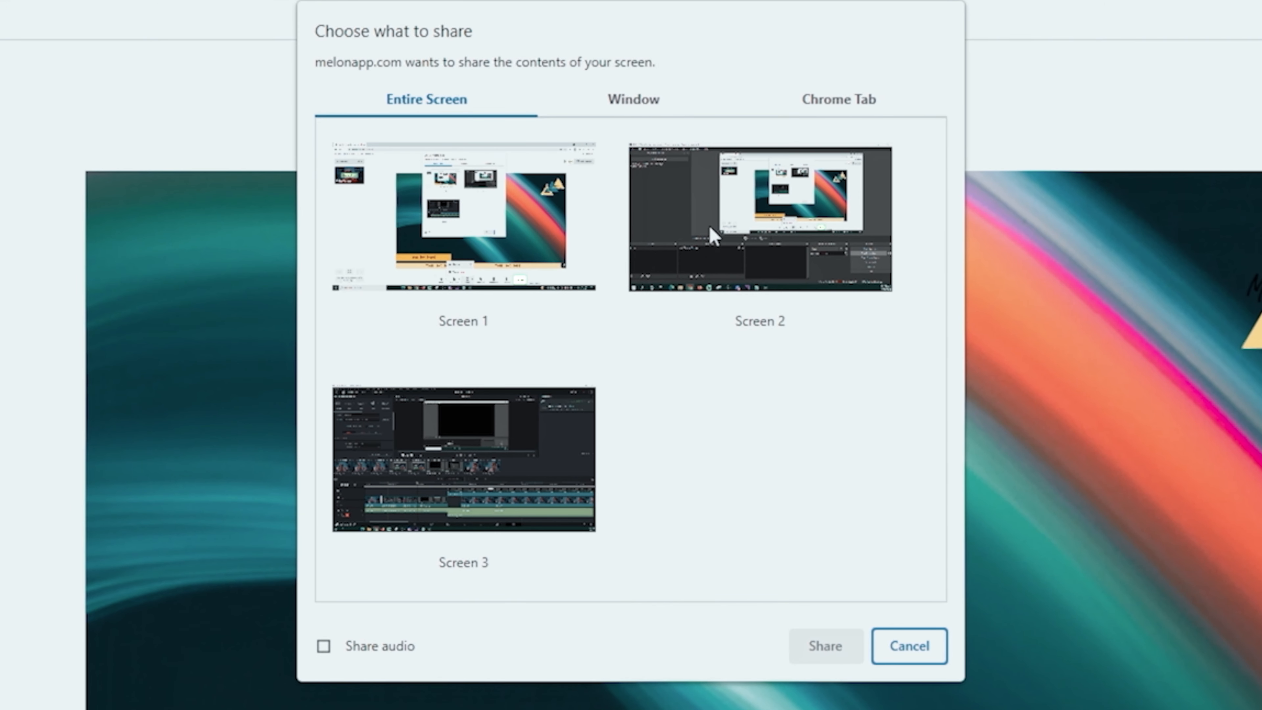
left_click(483, 460)
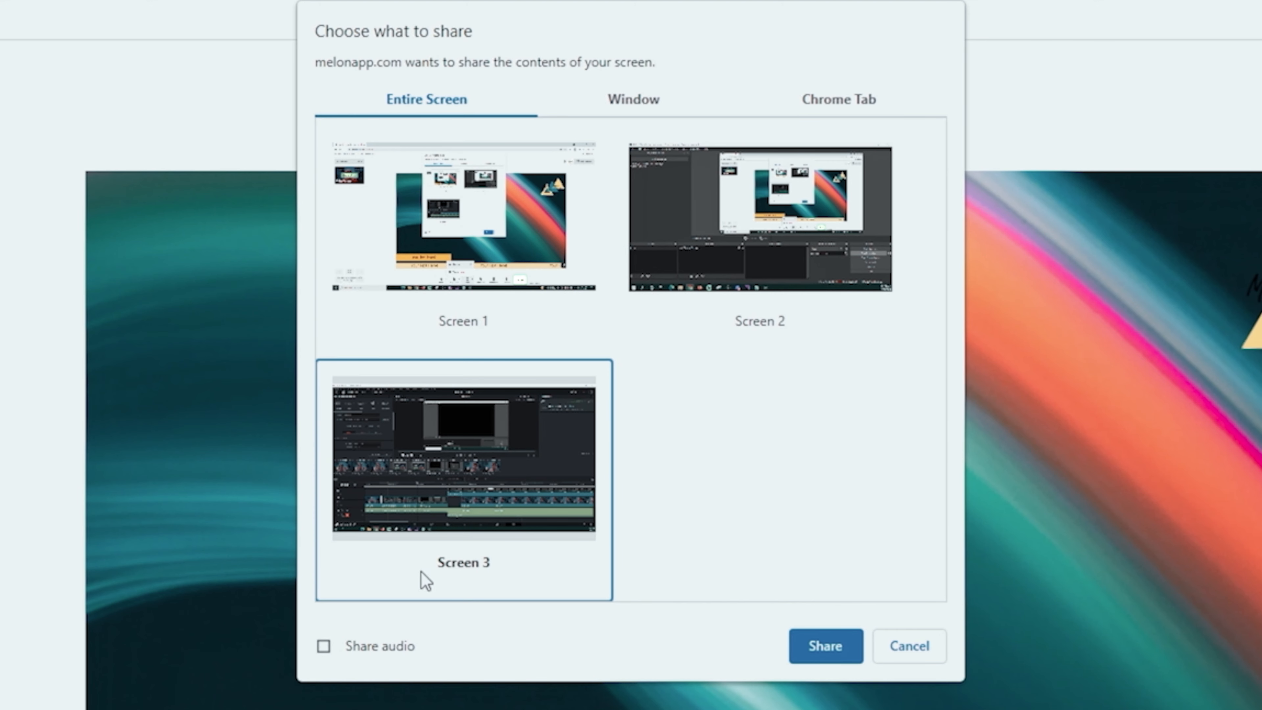
left_click(826, 646)
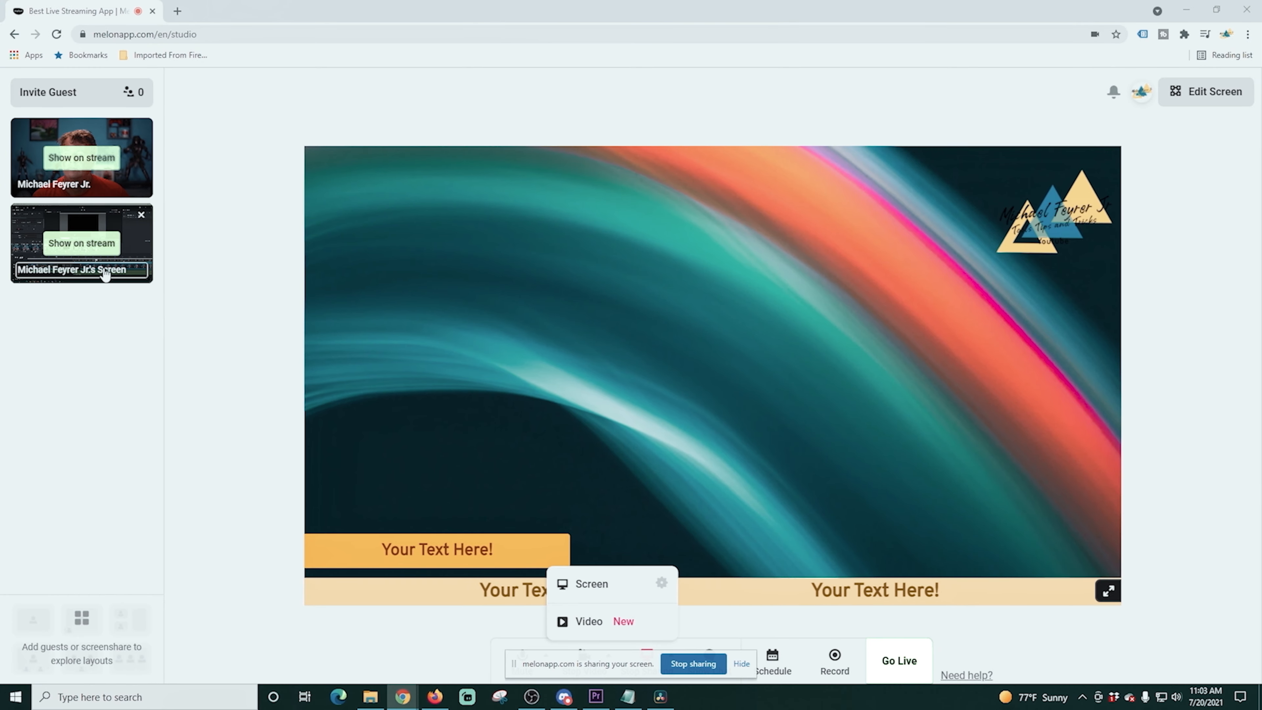
- Show both the shared screen and the camera on the stream
left_click(81, 243)
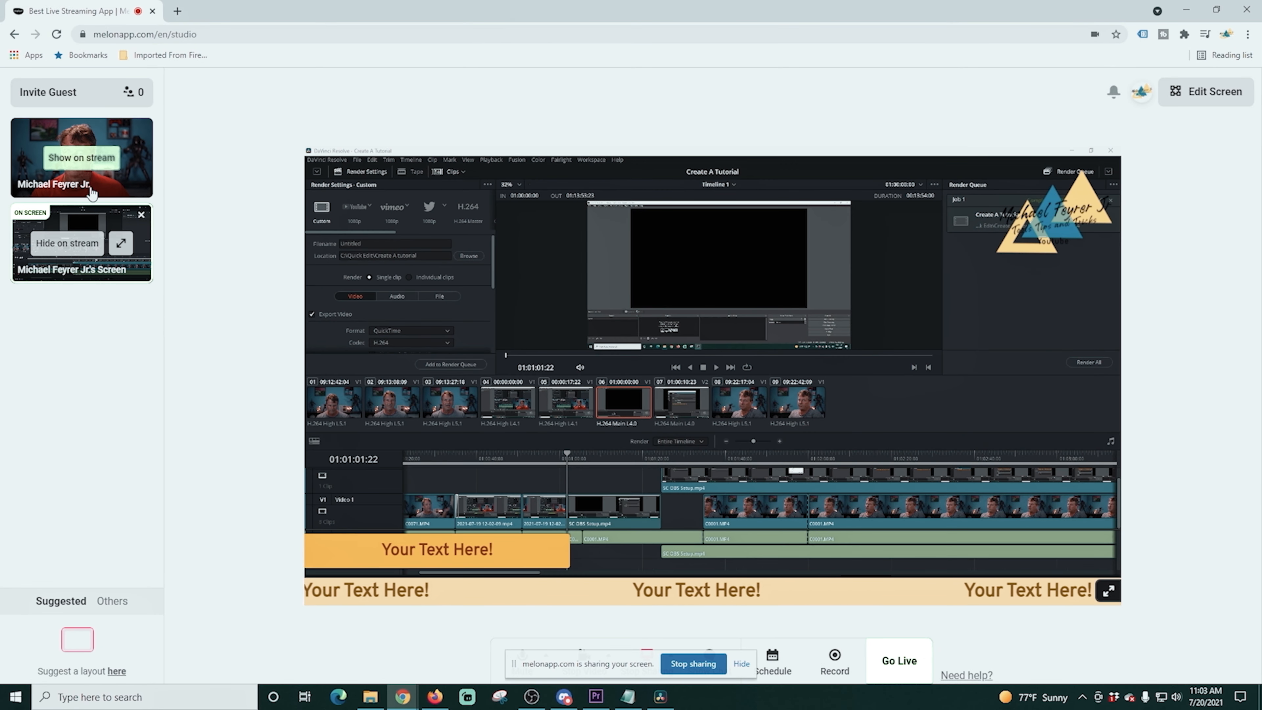
left_click(82, 157)
mouse_move(809, 189)
left_mouse_down()
mouse_move(868, 292)
mouse_move(804, 190)
left_mouse_up()
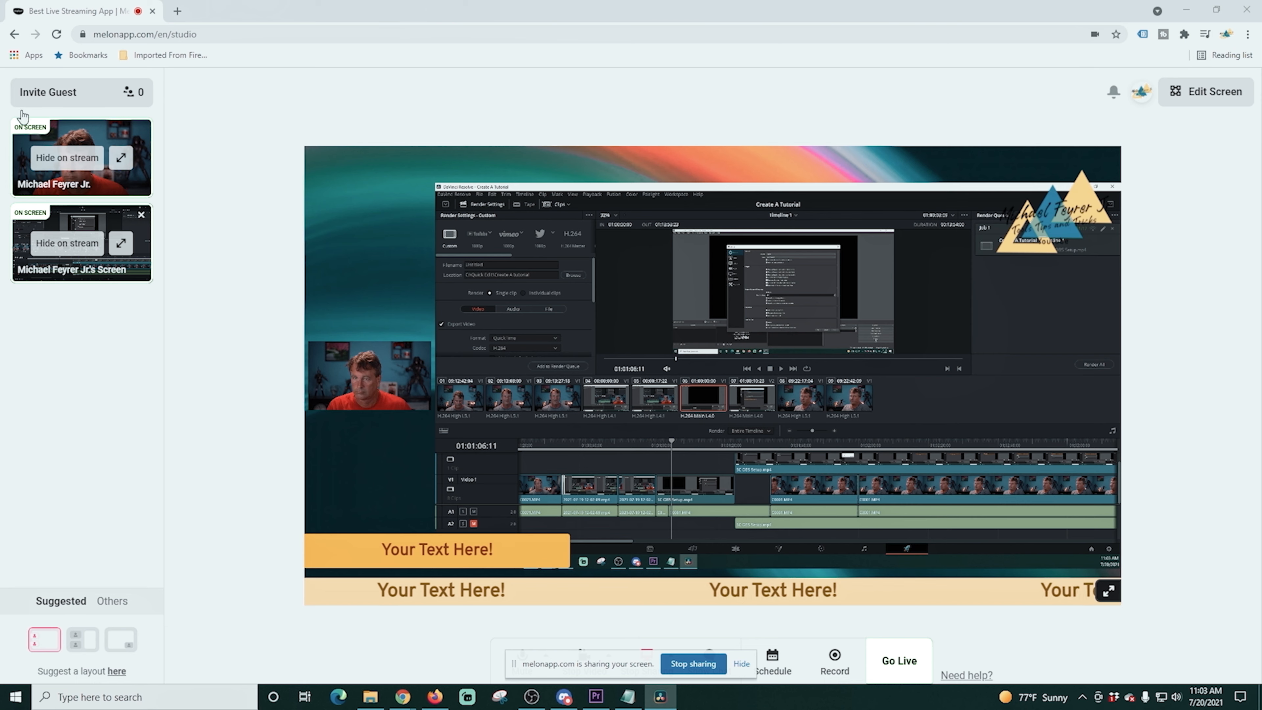
- Toggle the shared screen's visibility on the stream off and on, and stop sharing the screen
left_click(77, 244)
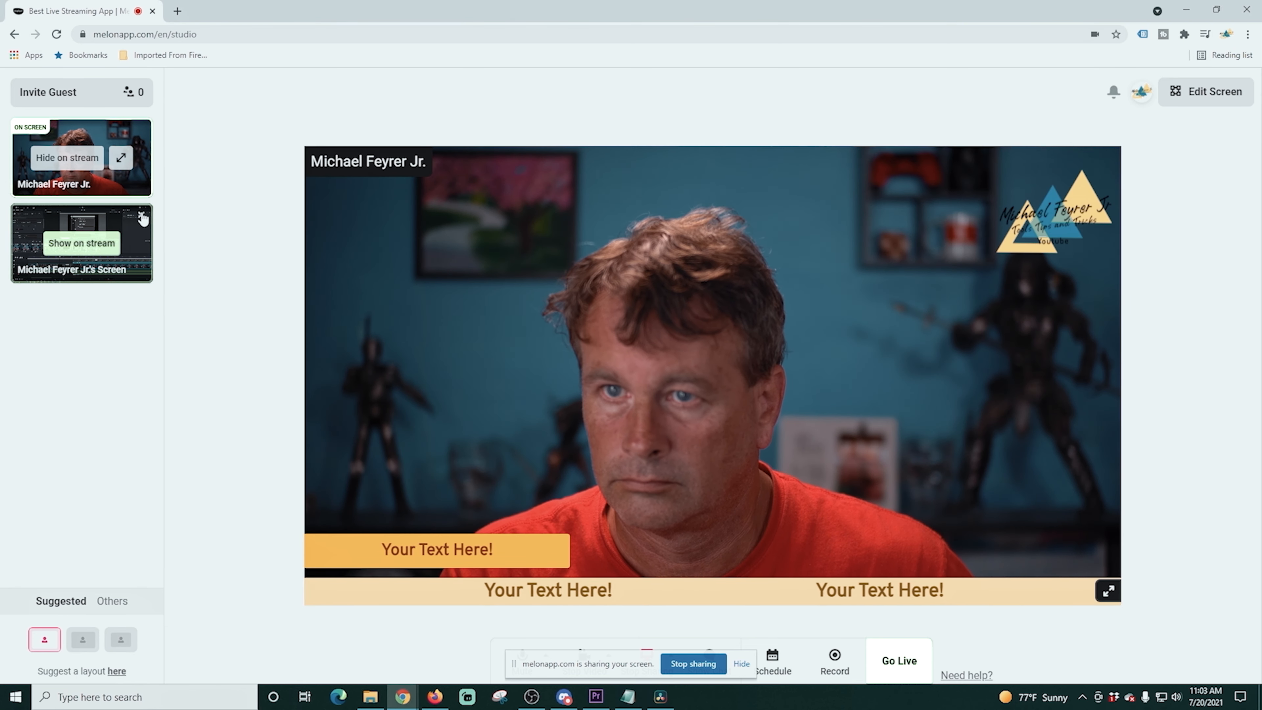
left_click(81, 243)
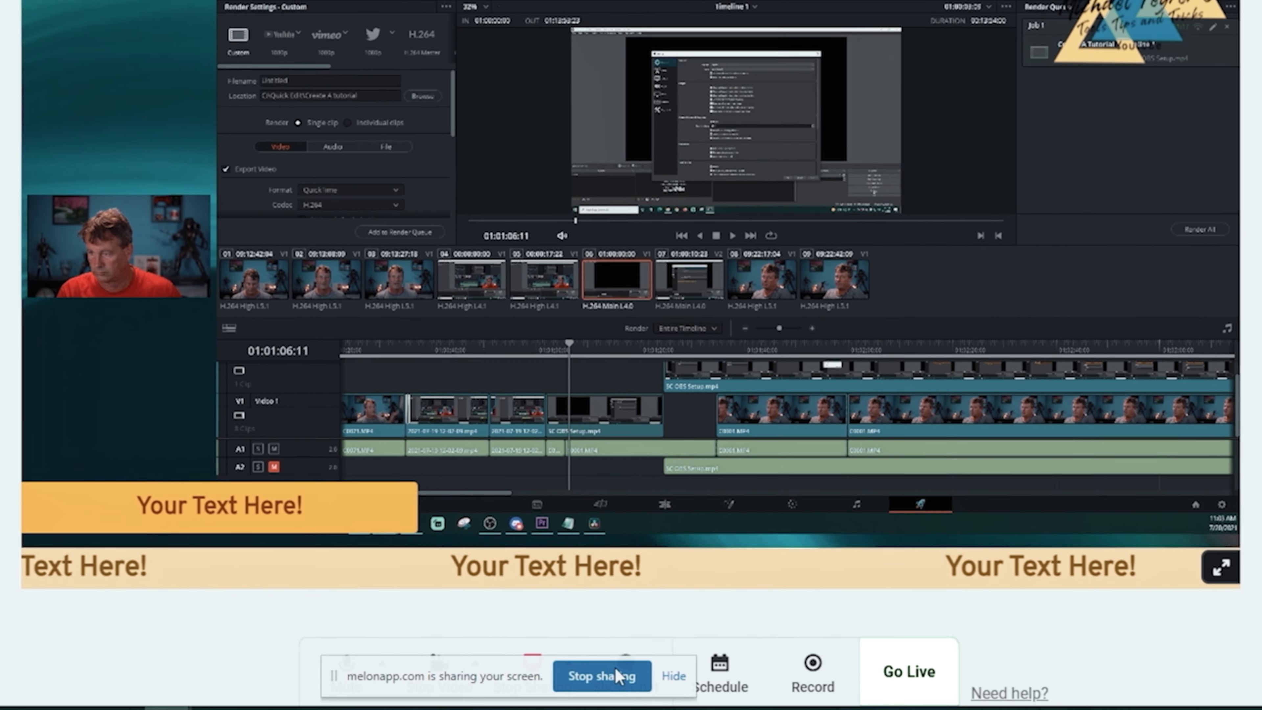
left_click(693, 664)
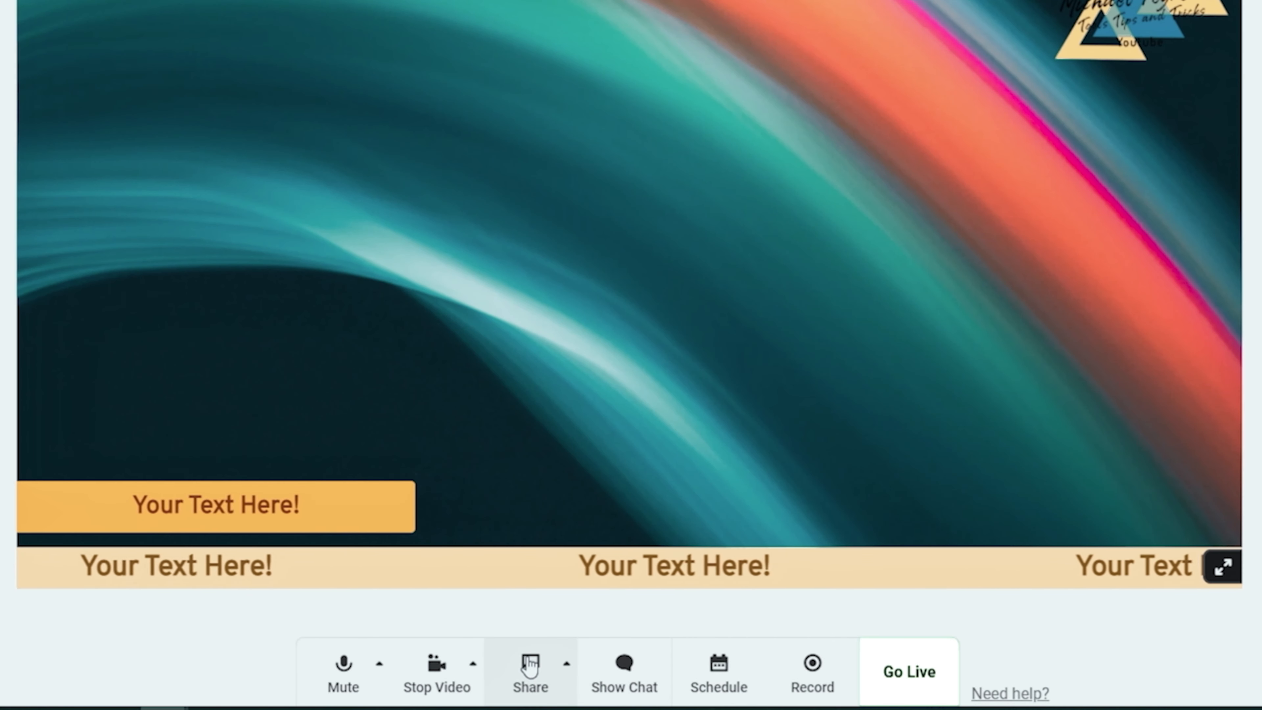
- Share only the DaVinci Resolve application window with the studio
left_click(530, 669)
left_click(465, 564)
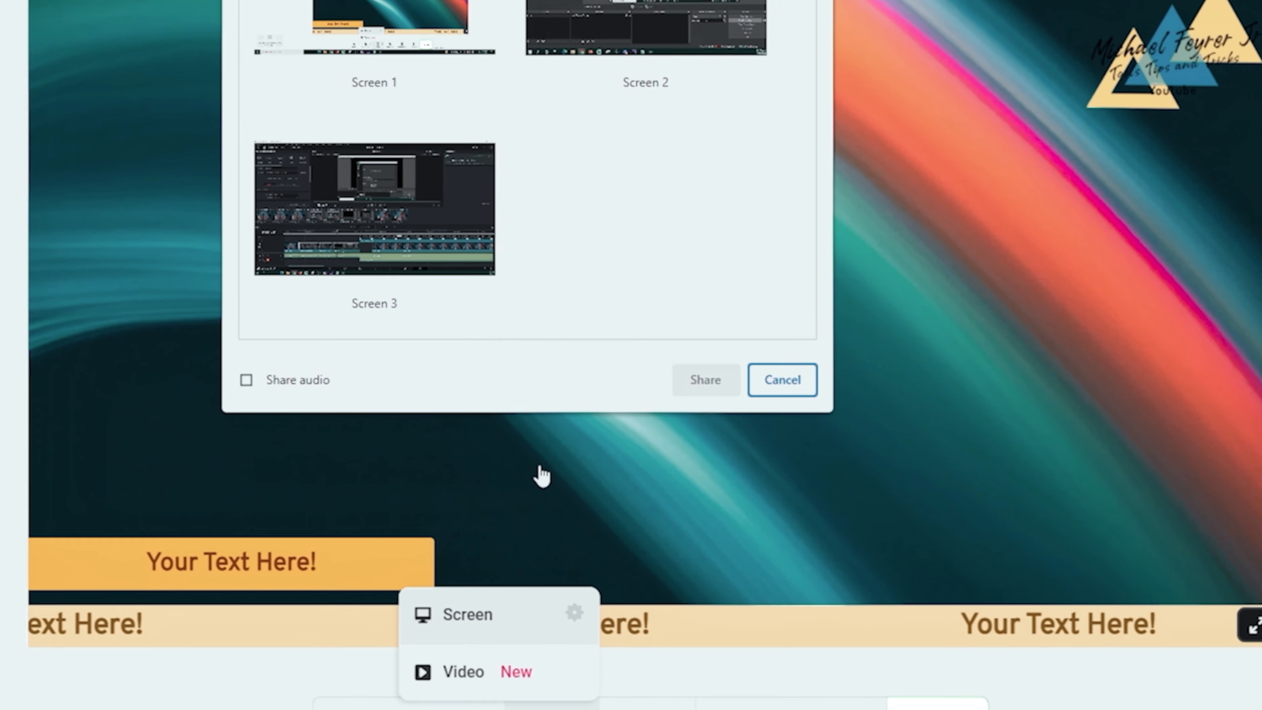
left_click(651, 110)
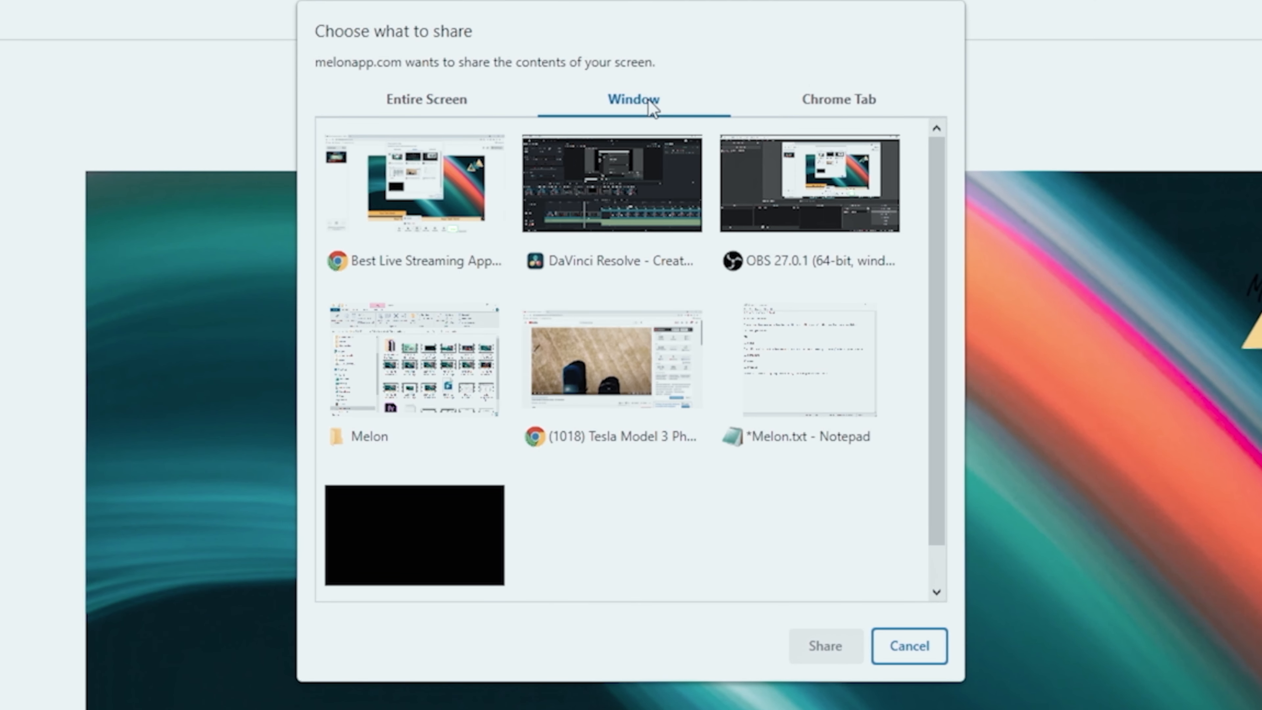
left_click(636, 159)
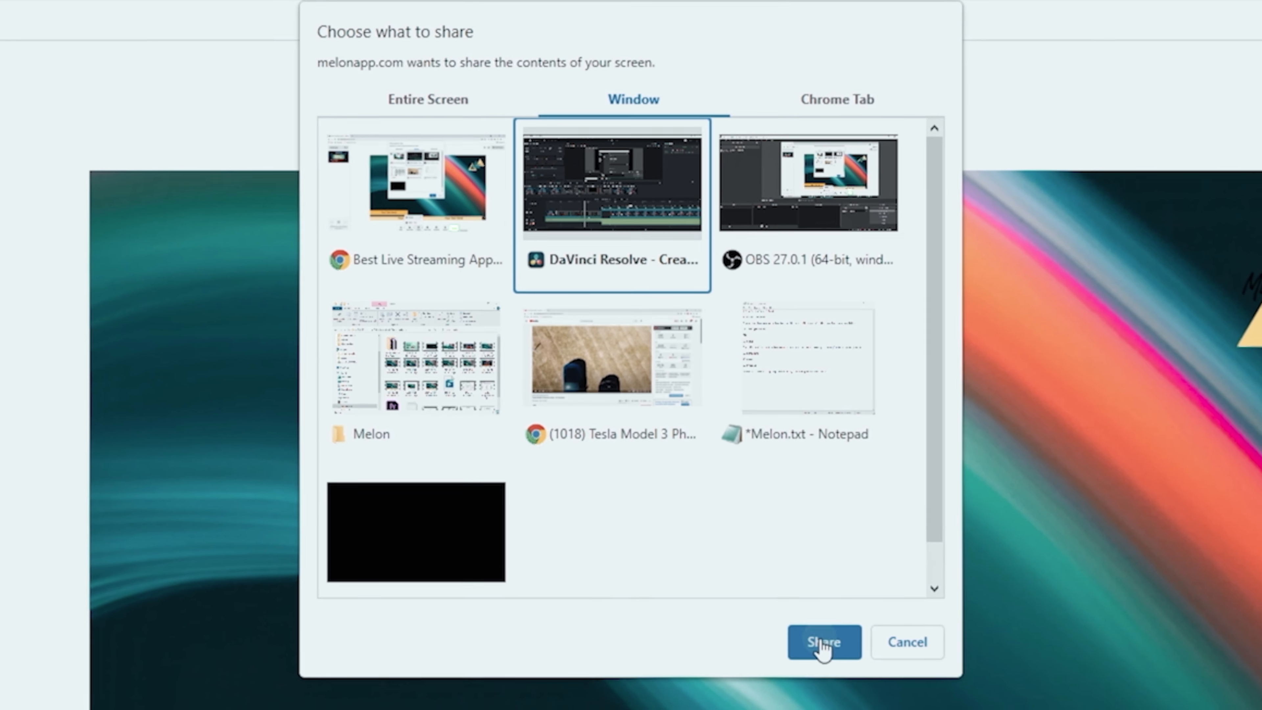
left_click(819, 645)
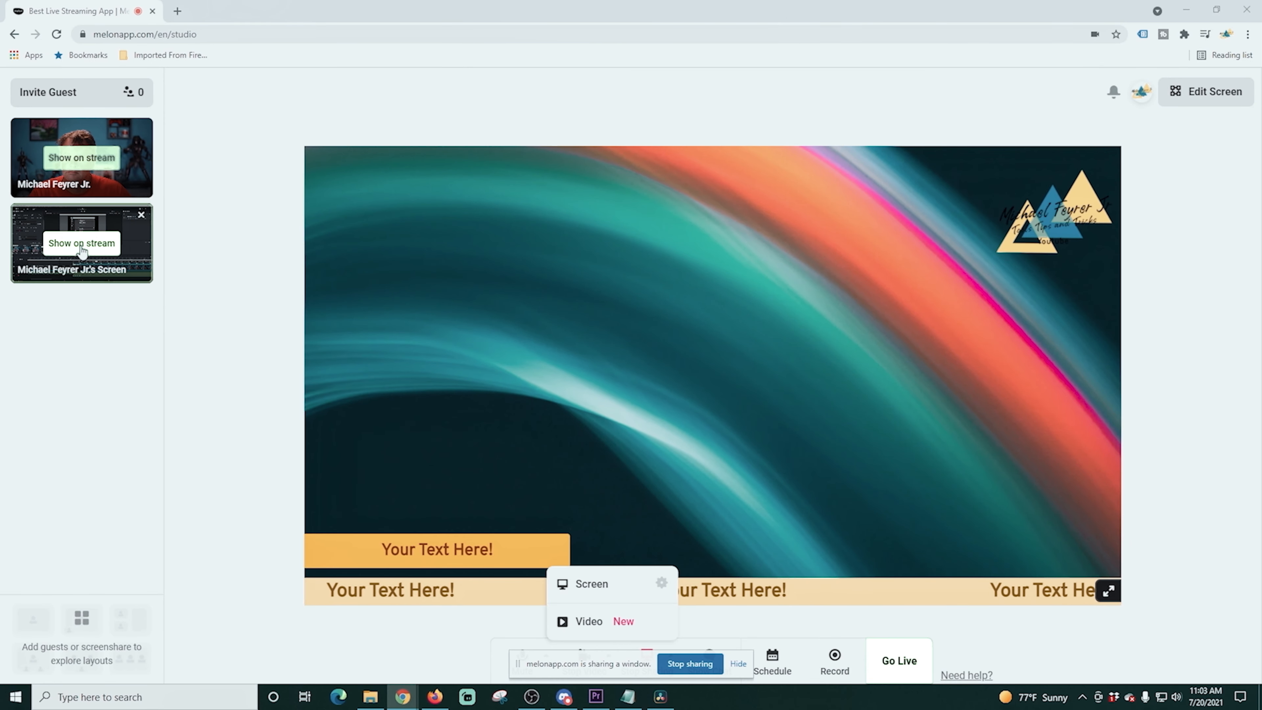
- Show the shared window with the camera on stream and try the suggested layouts, ending with the small camera beside the window
left_click(80, 244)
left_click(70, 169)
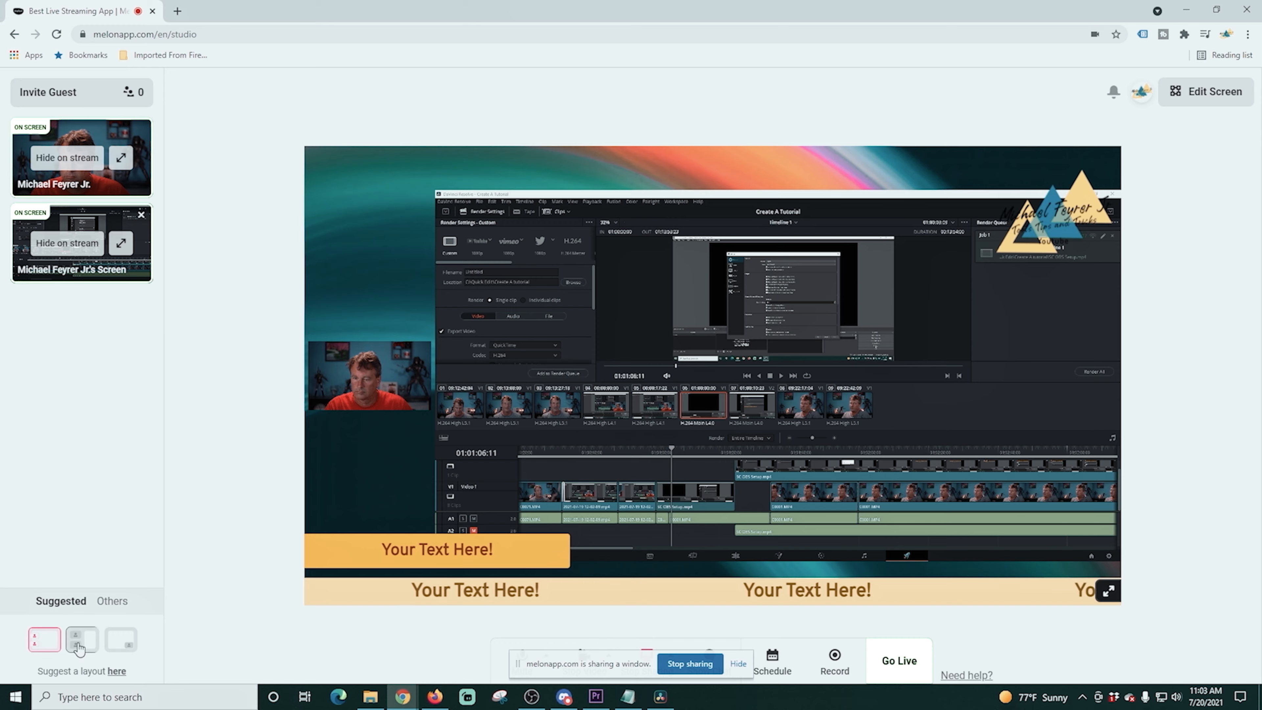
left_click(78, 646)
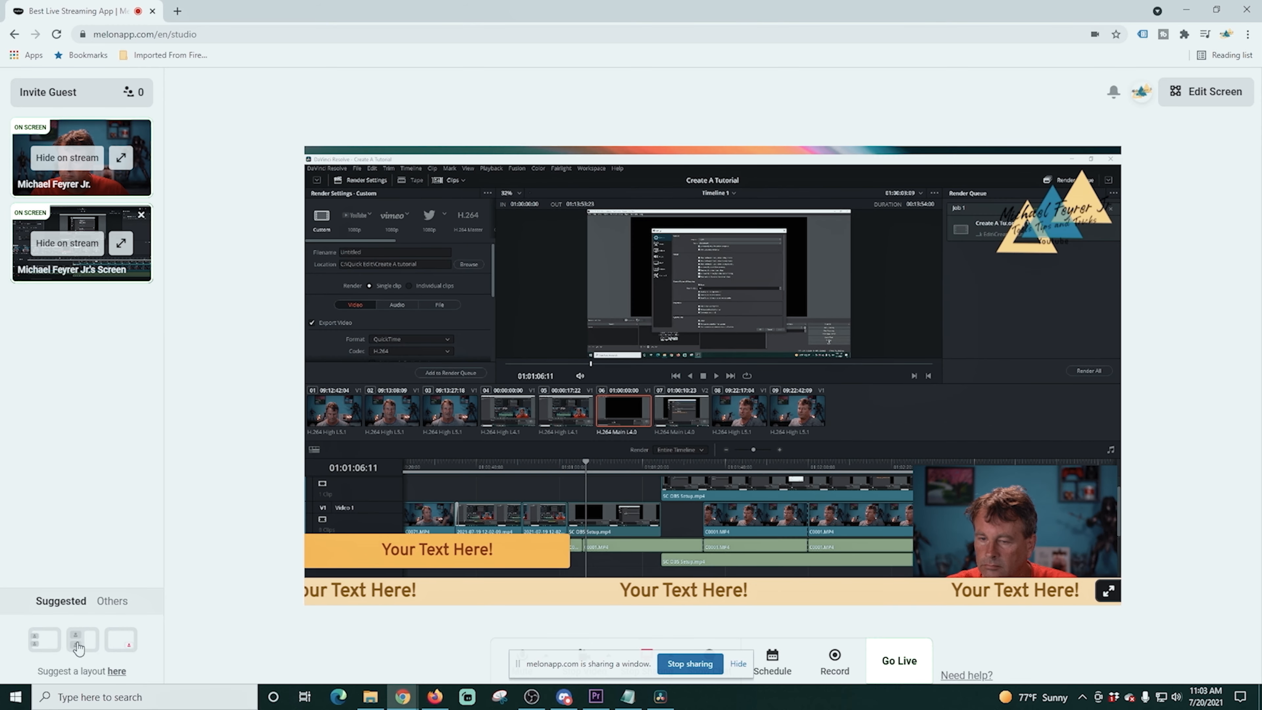
left_click(78, 644)
left_click(43, 641)
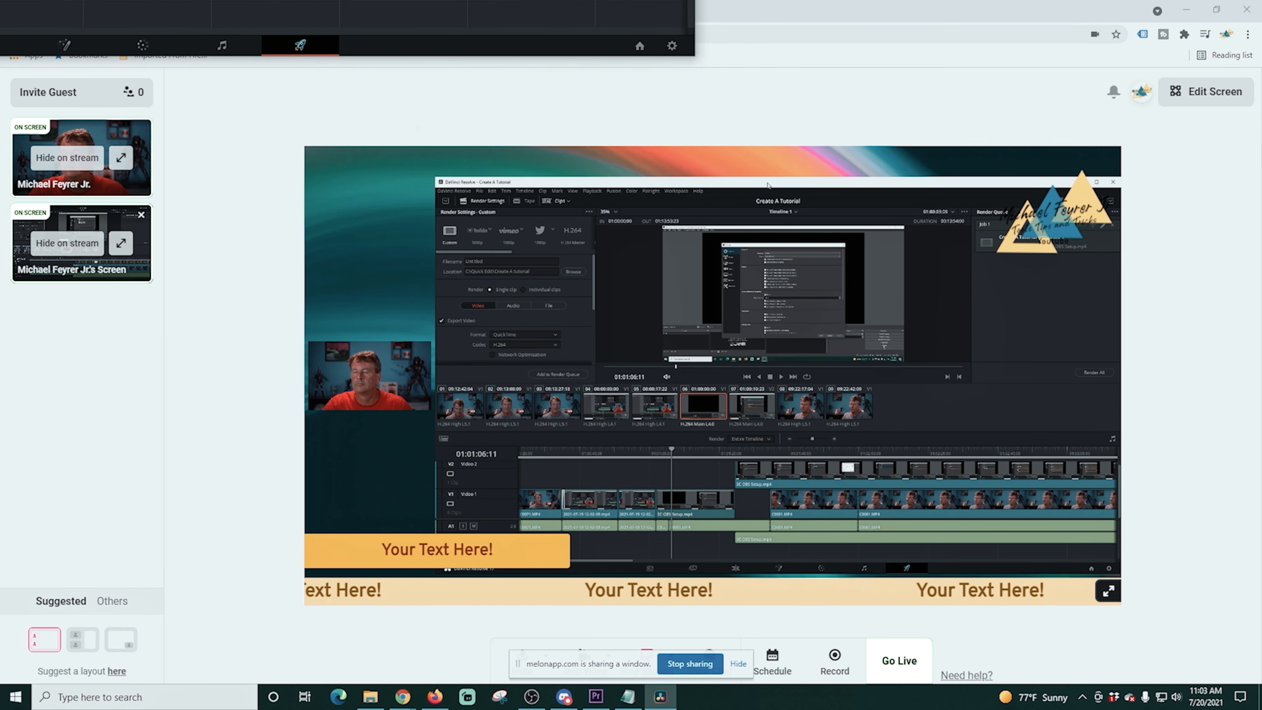
- Move the shared DaVinci Resolve window around the desktop and stop sharing it
left_click_drag(41, 0, 316, 0)
left_click_drag(497, 0, 21, 0)
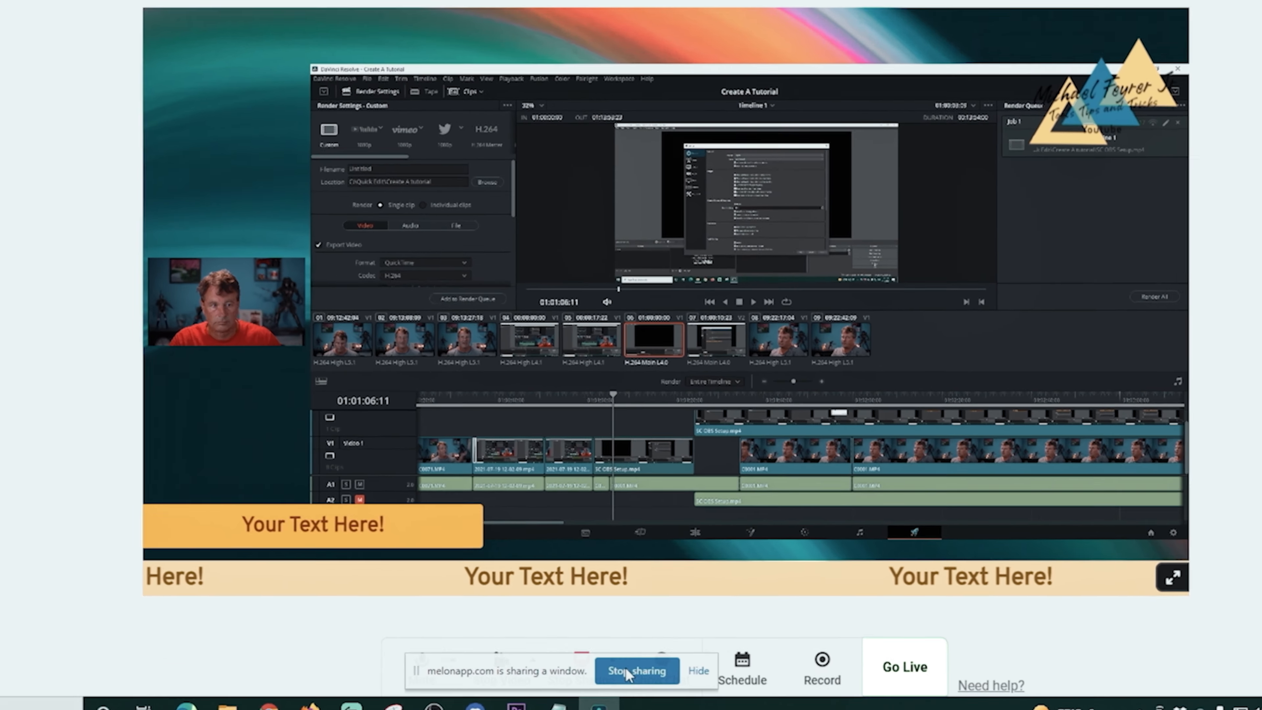
left_click(683, 665)
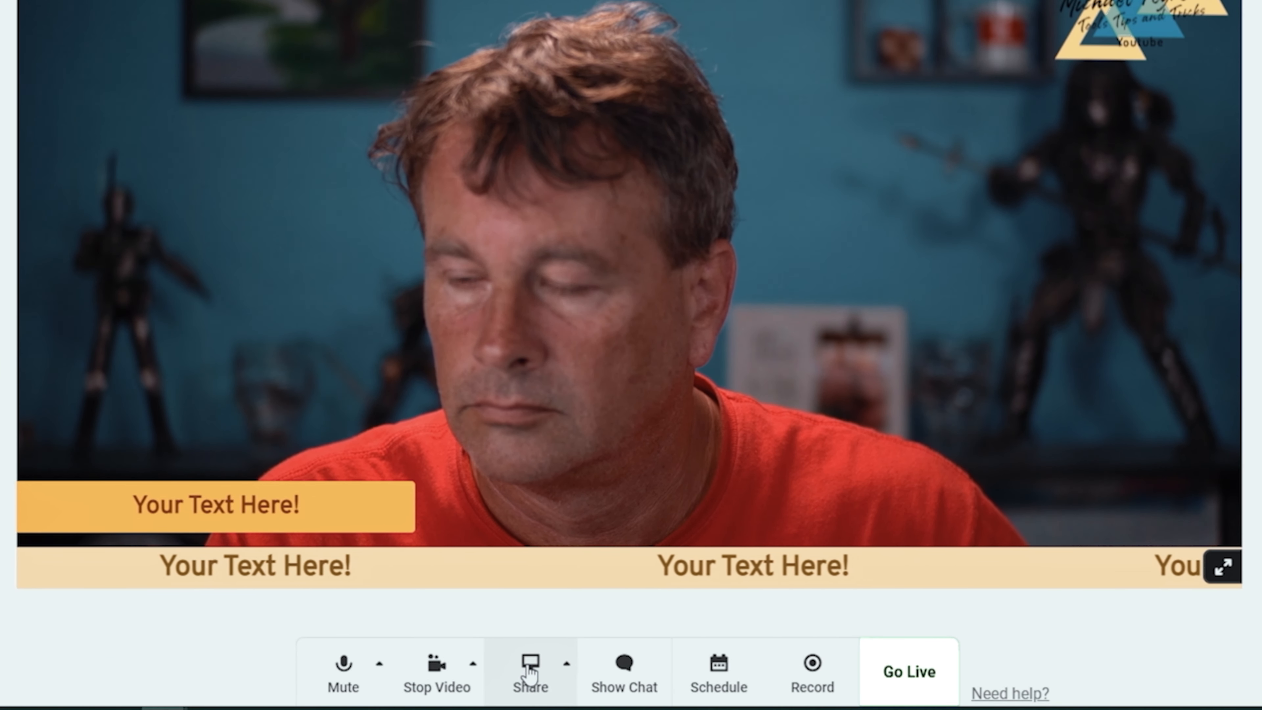
- Share the Chrome tab "Tesla Model 3 Phantom Drain - On Vacation - YouTube" with its audio
left_click(531, 672)
left_click(463, 557)
left_click(815, 75)
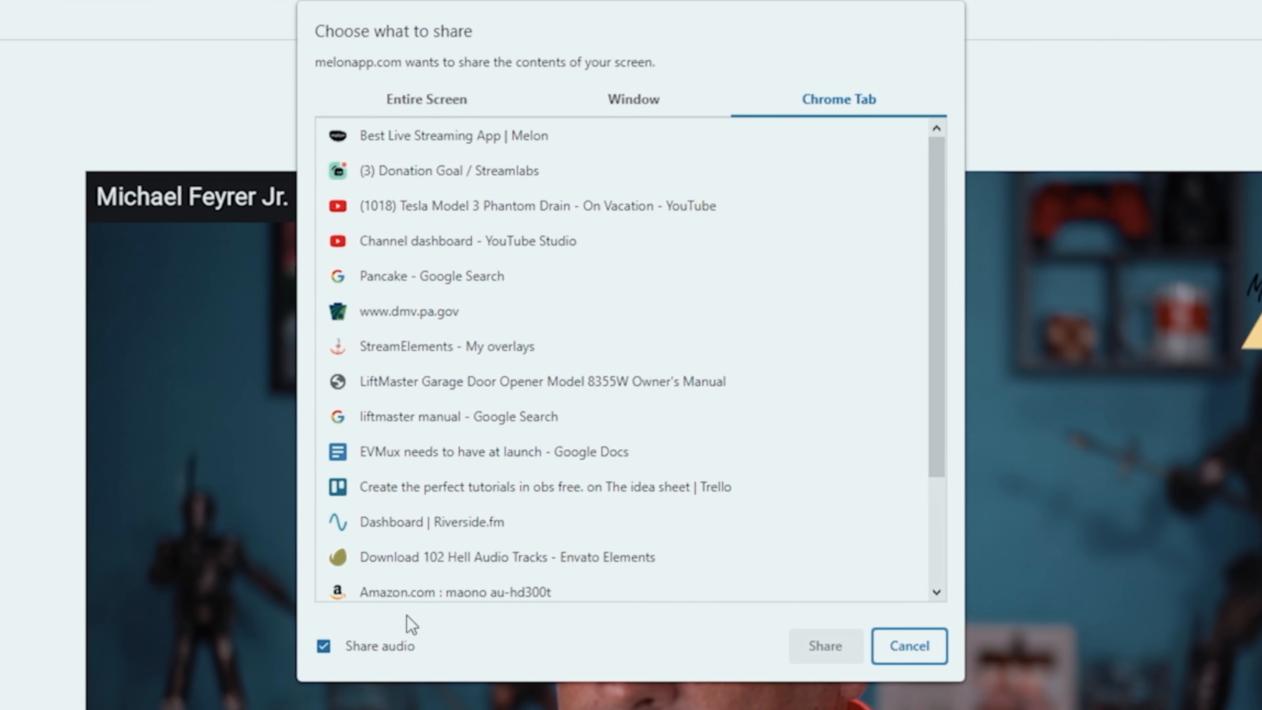
left_click(522, 206)
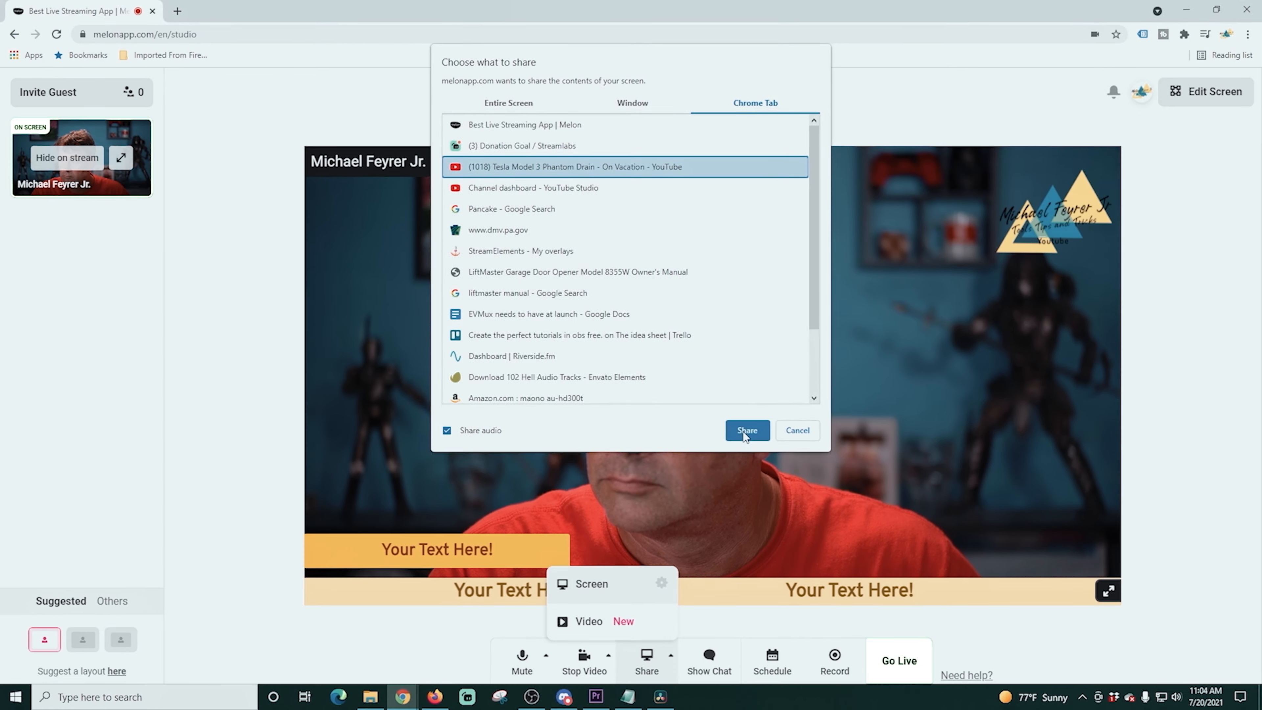
left_click(746, 430)
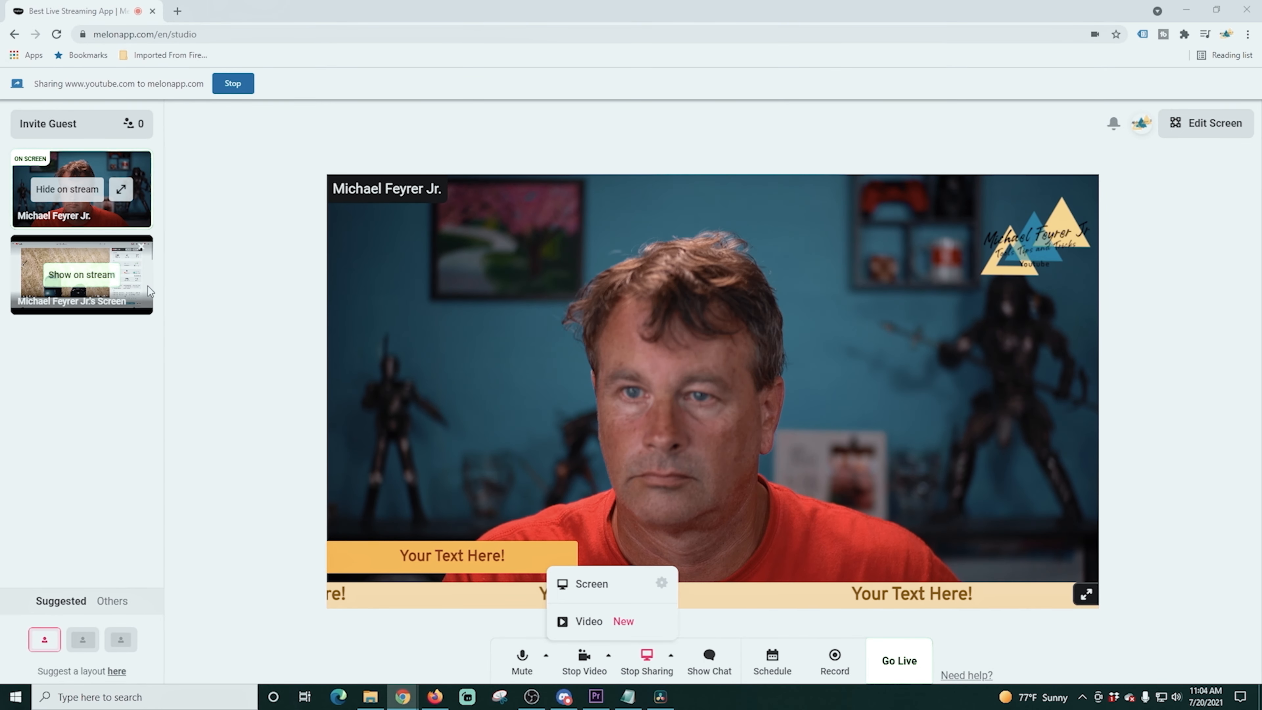
- Try the corner-camera and side-by-side layouts with the shared tab on stream, and remove the tab share
left_click(82, 275)
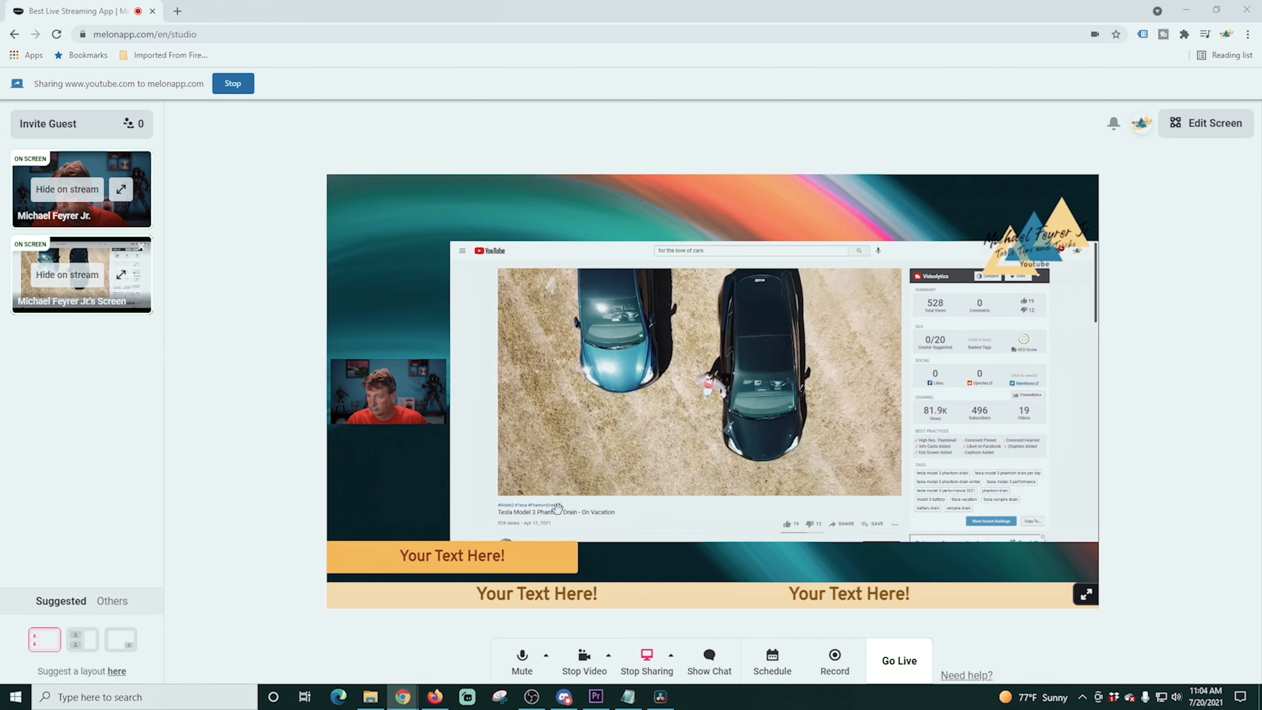
left_click(131, 640)
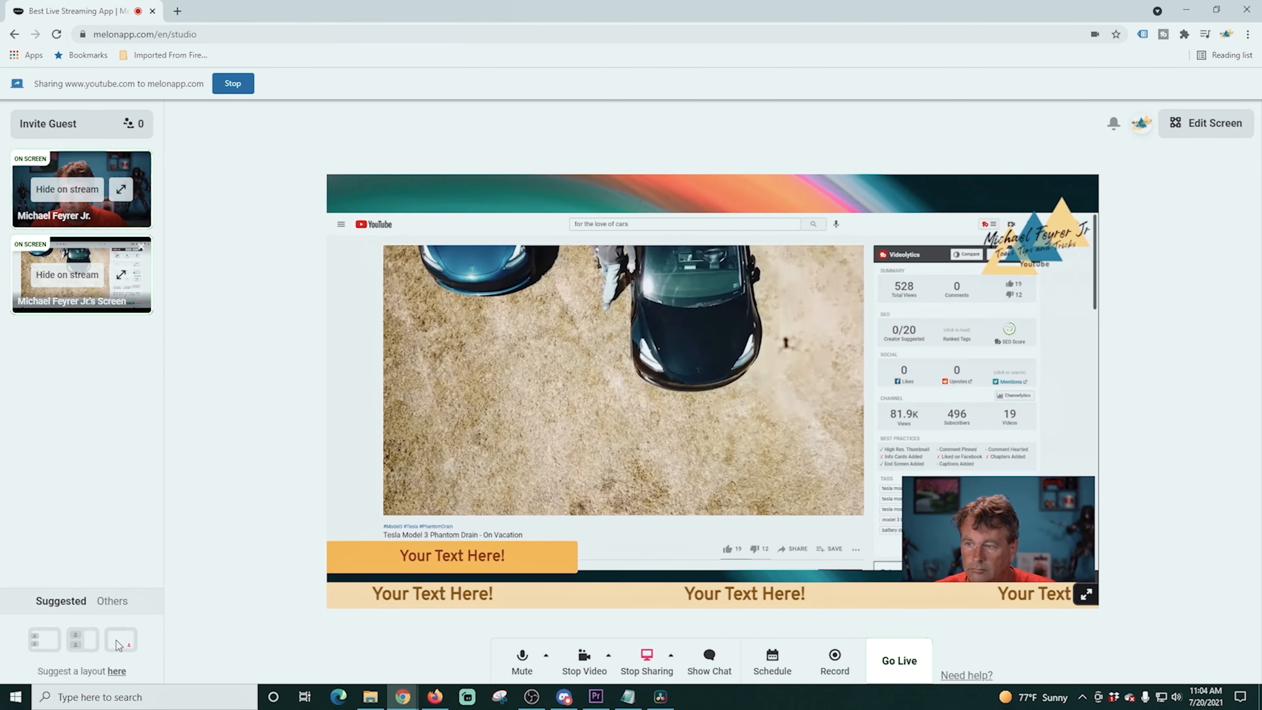
left_click(82, 640)
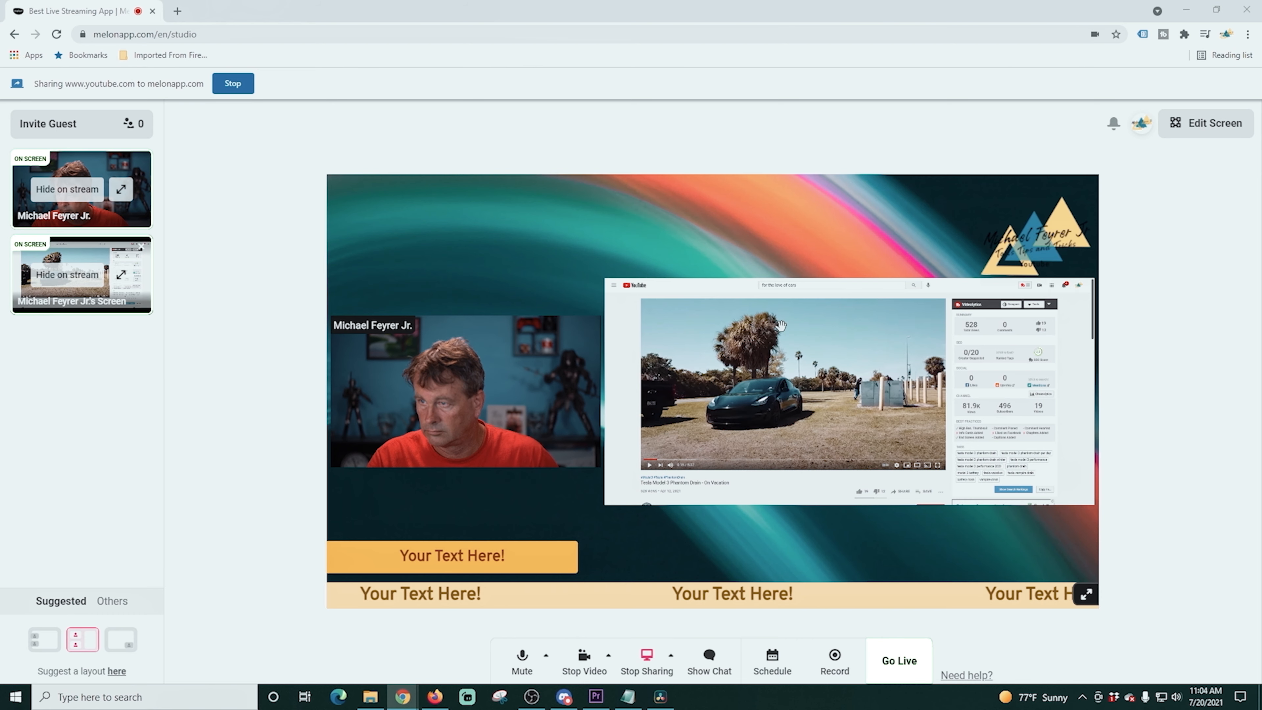
left_click(75, 275)
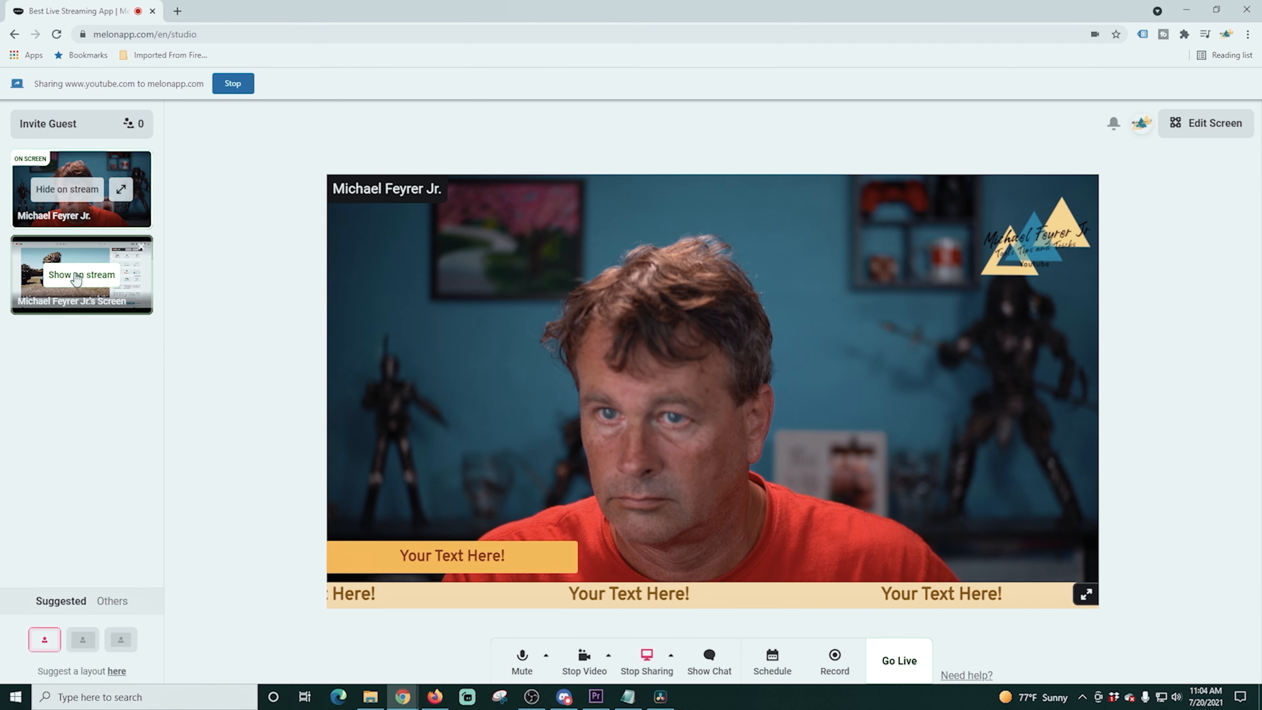
left_click(143, 253)
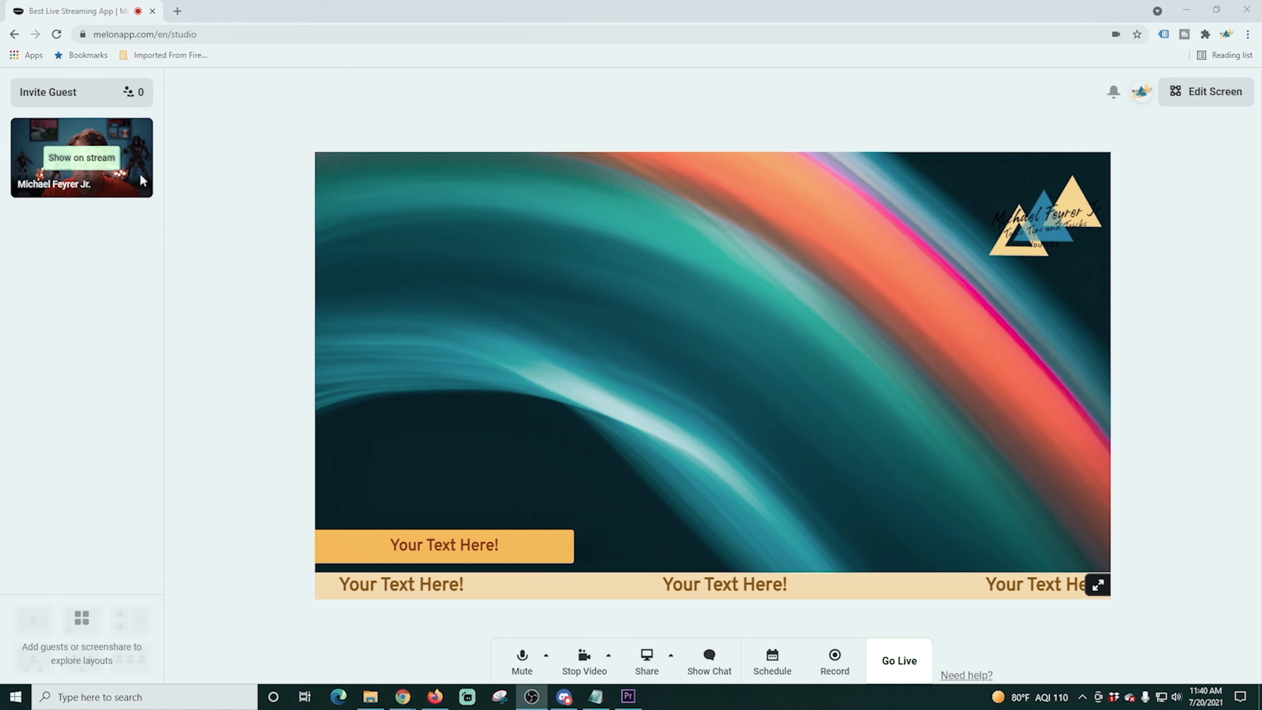
- Show the camera on stream, stop its video to try the smaller centered layout, and restart the video
left_click(79, 159)
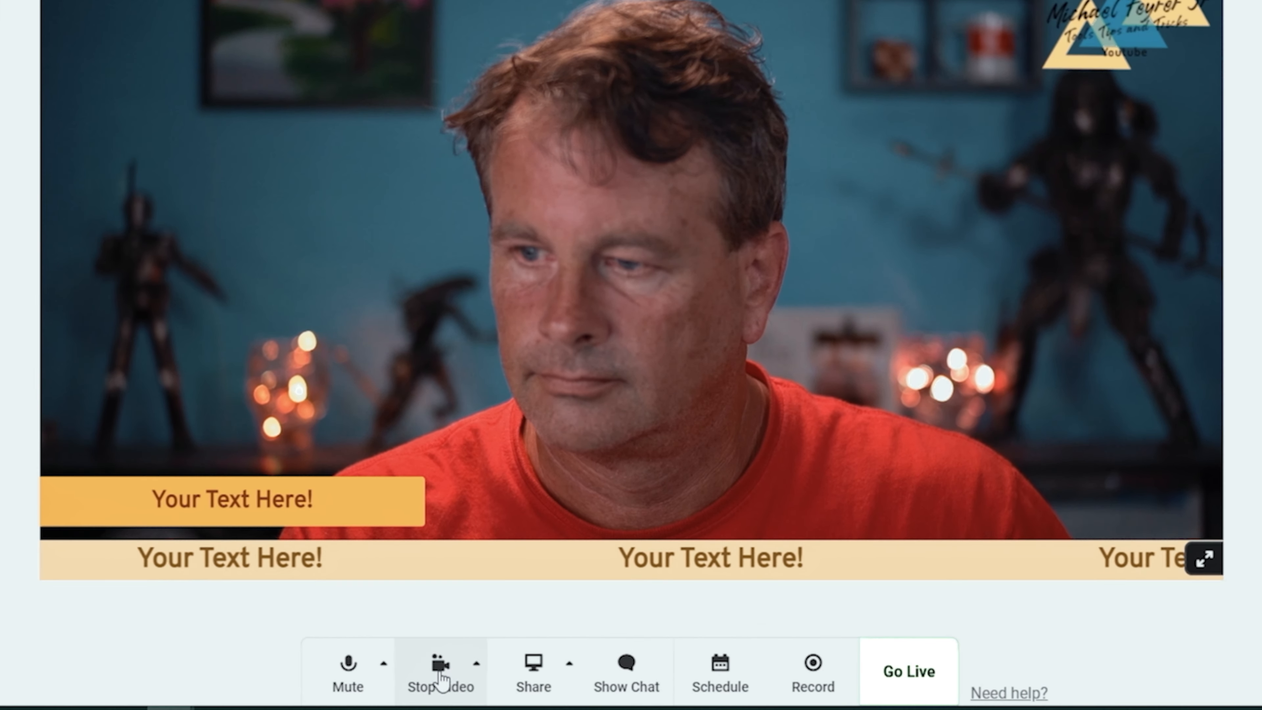
left_click(488, 668)
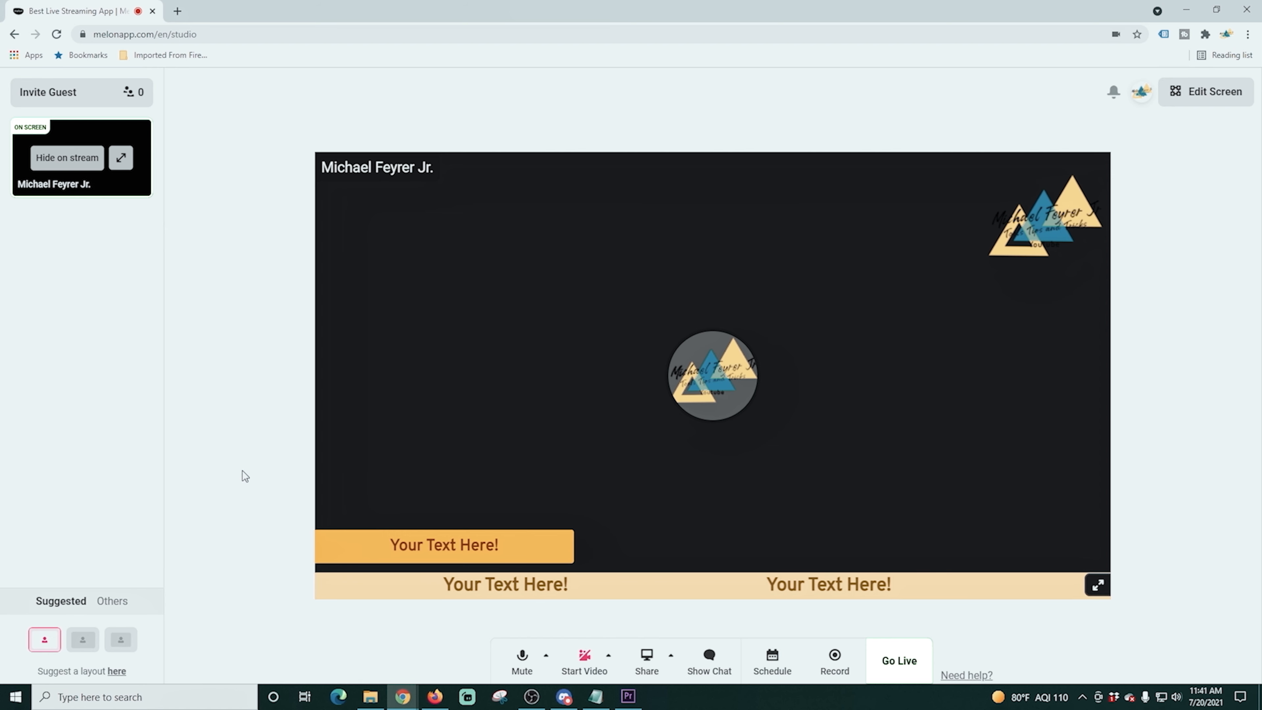
left_click(121, 640)
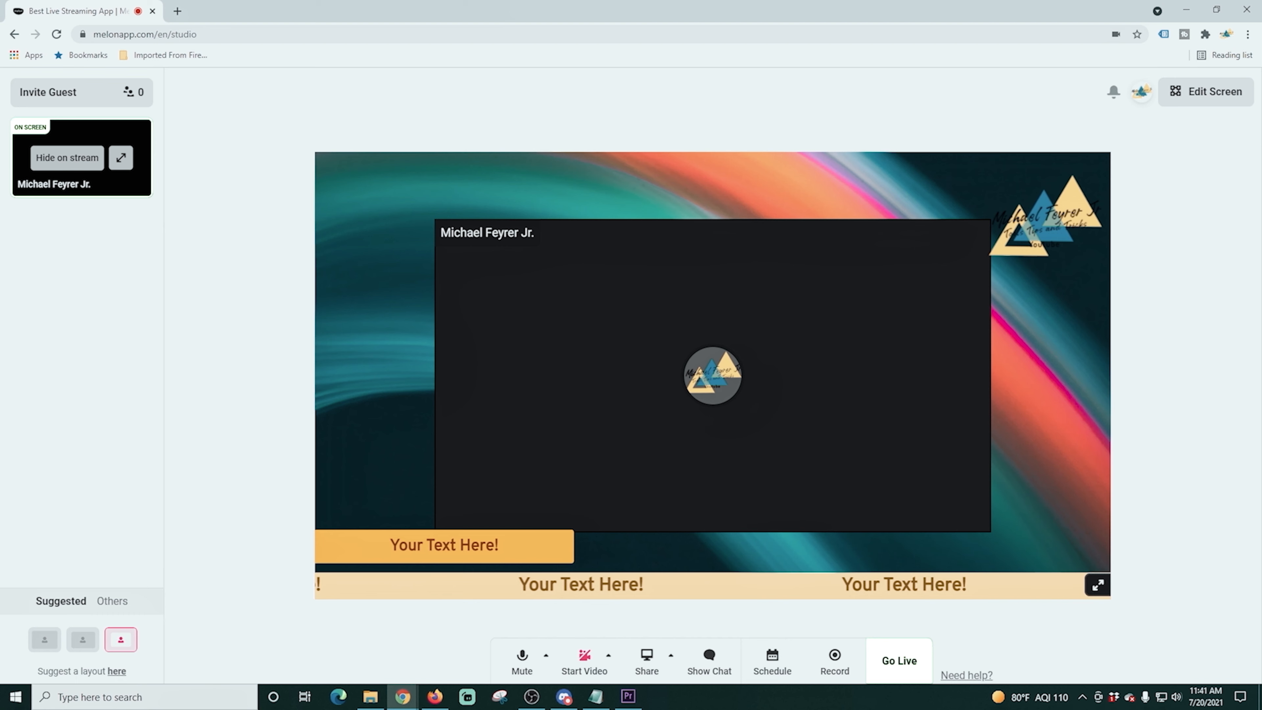
left_click(586, 651)
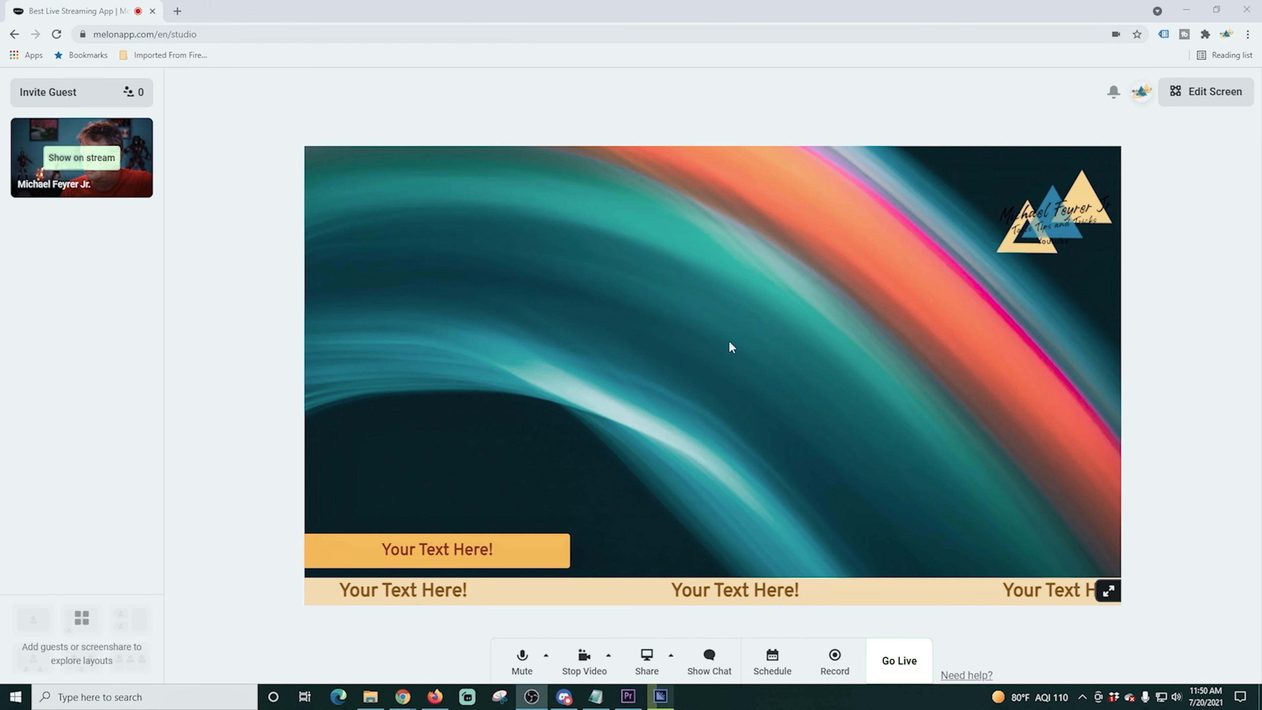
- Start scheduling a new broadcast with the YouTube account as destination and its visibility set to Private
left_click(771, 665)
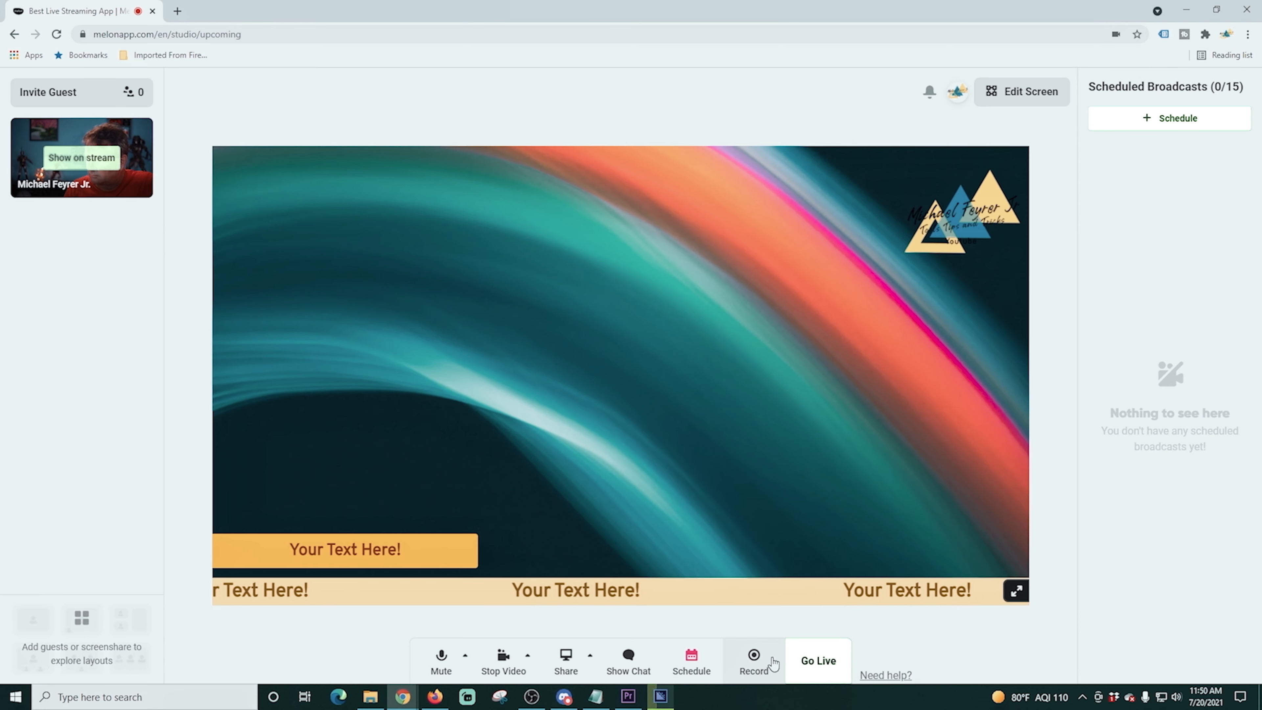
left_click(1141, 124)
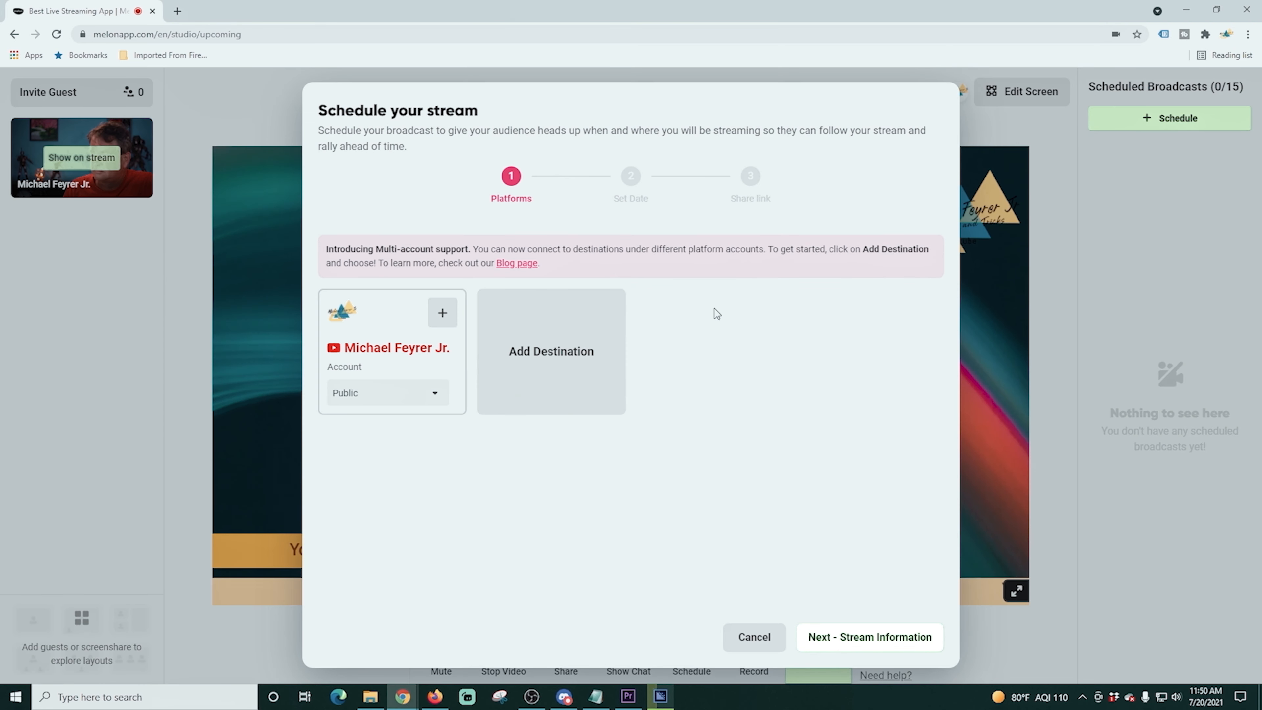
left_click(363, 331)
left_click(416, 400)
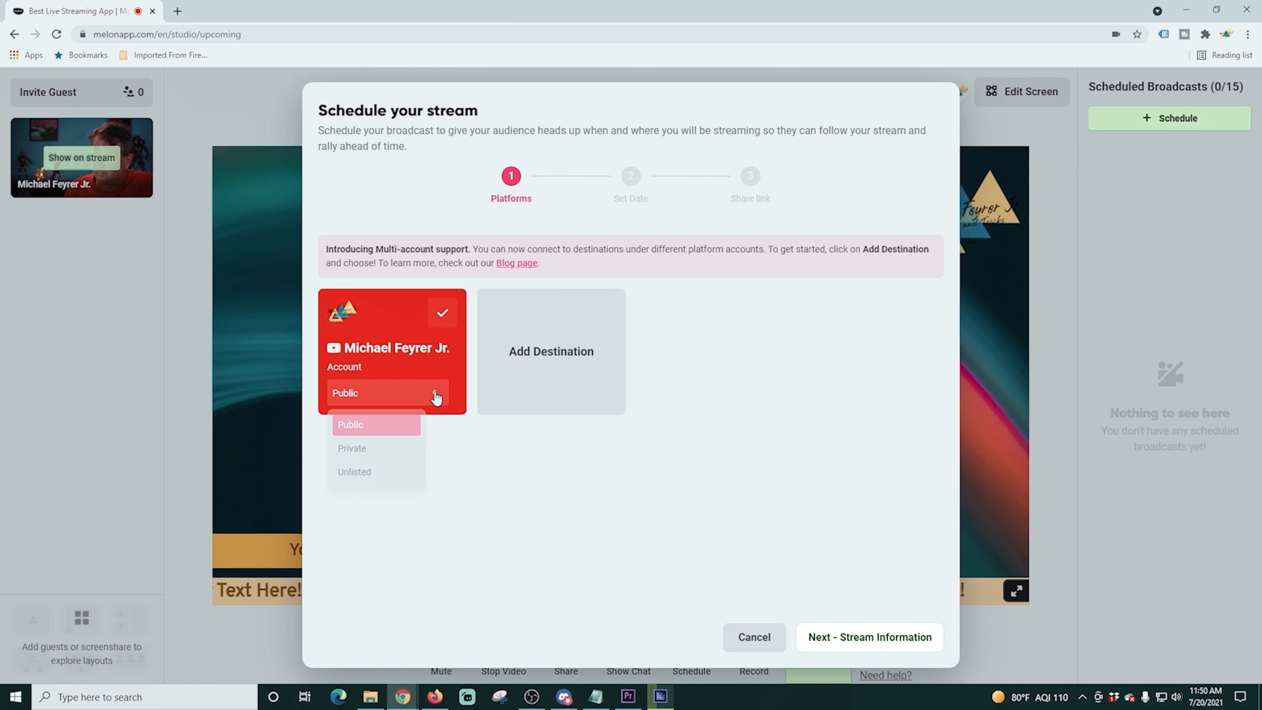
left_click(353, 451)
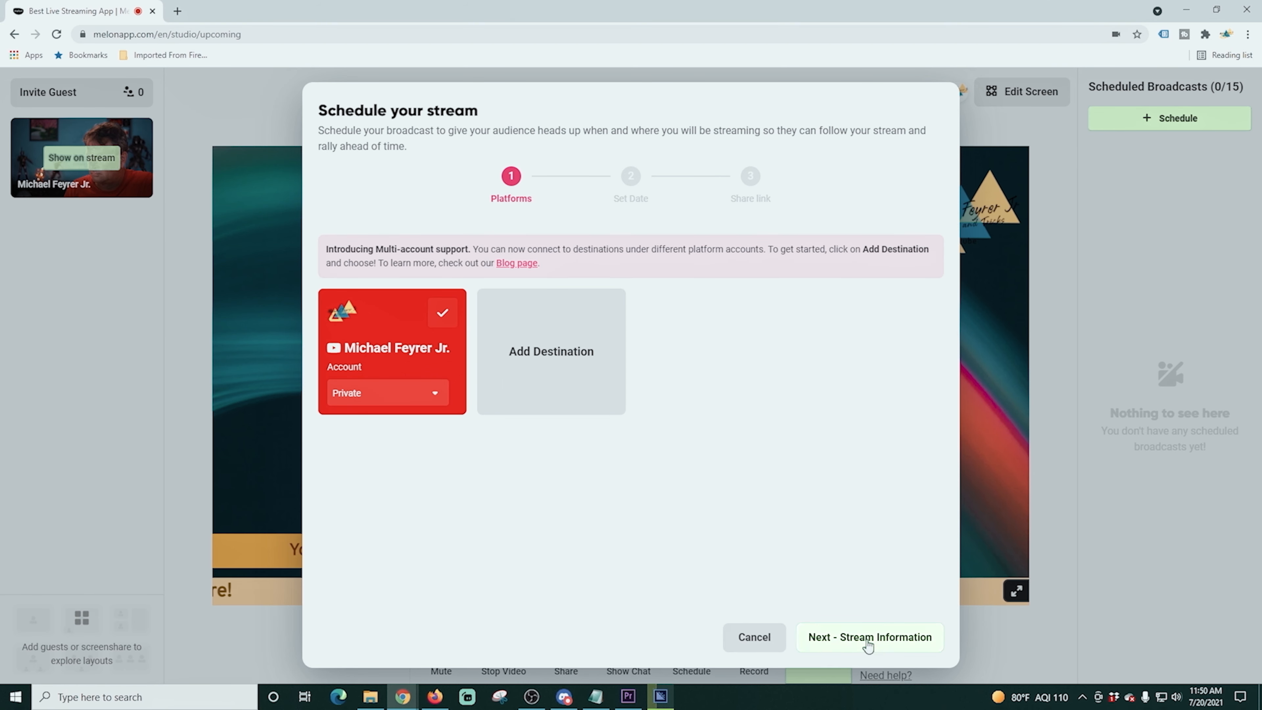
left_click(869, 639)
- Enter "Test" as the stream's title and description, schedule it, and dismiss the share link
left_click(491, 378)
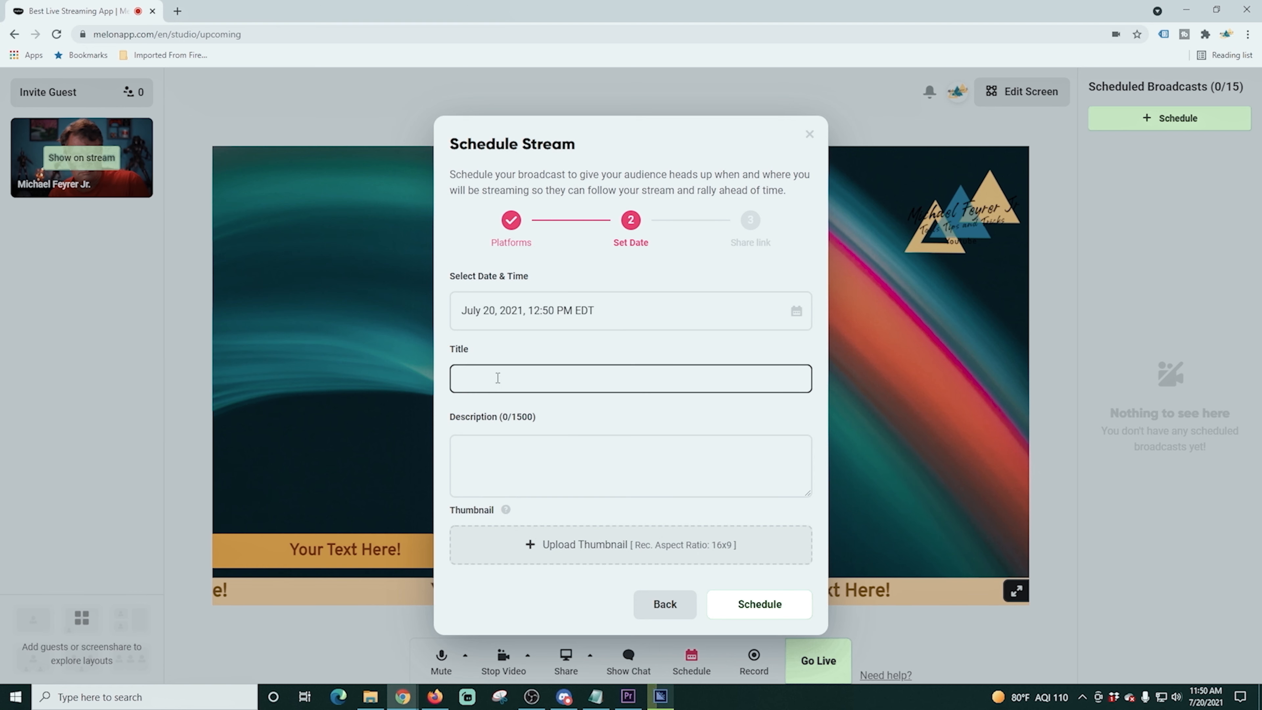
type("Test")
left_click(486, 452)
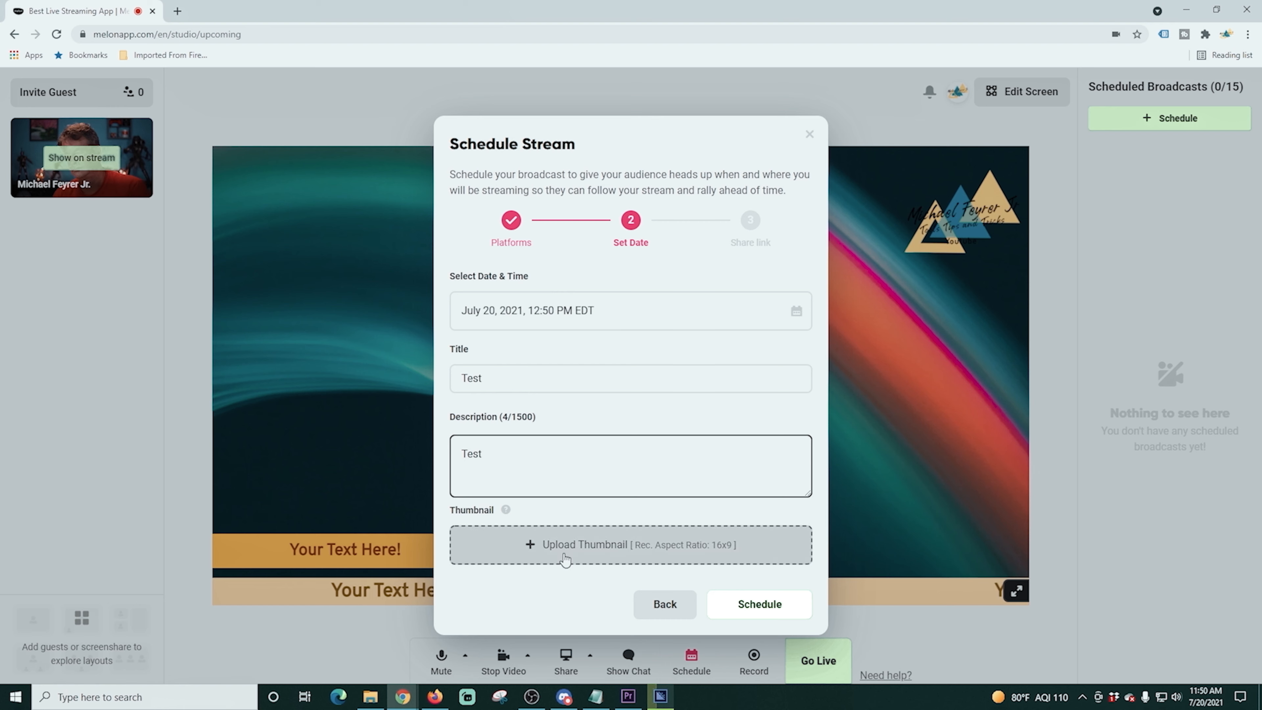
left_click(756, 603)
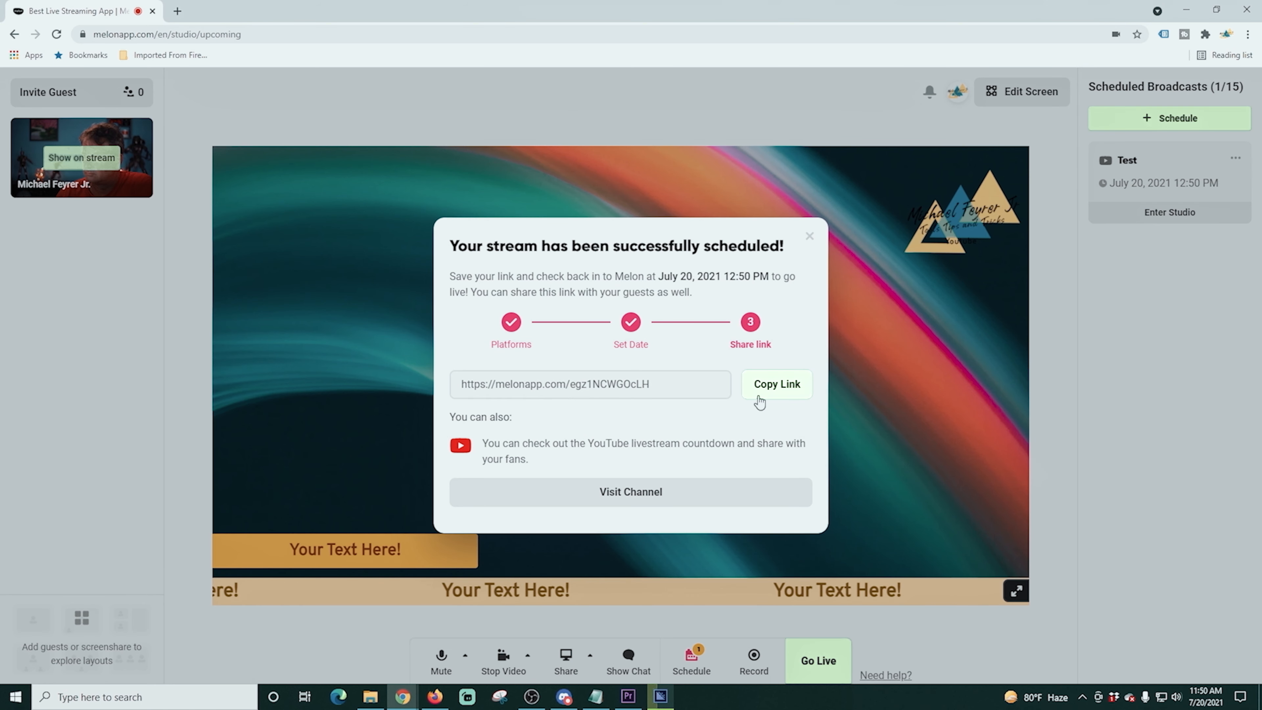
left_click(1063, 487)
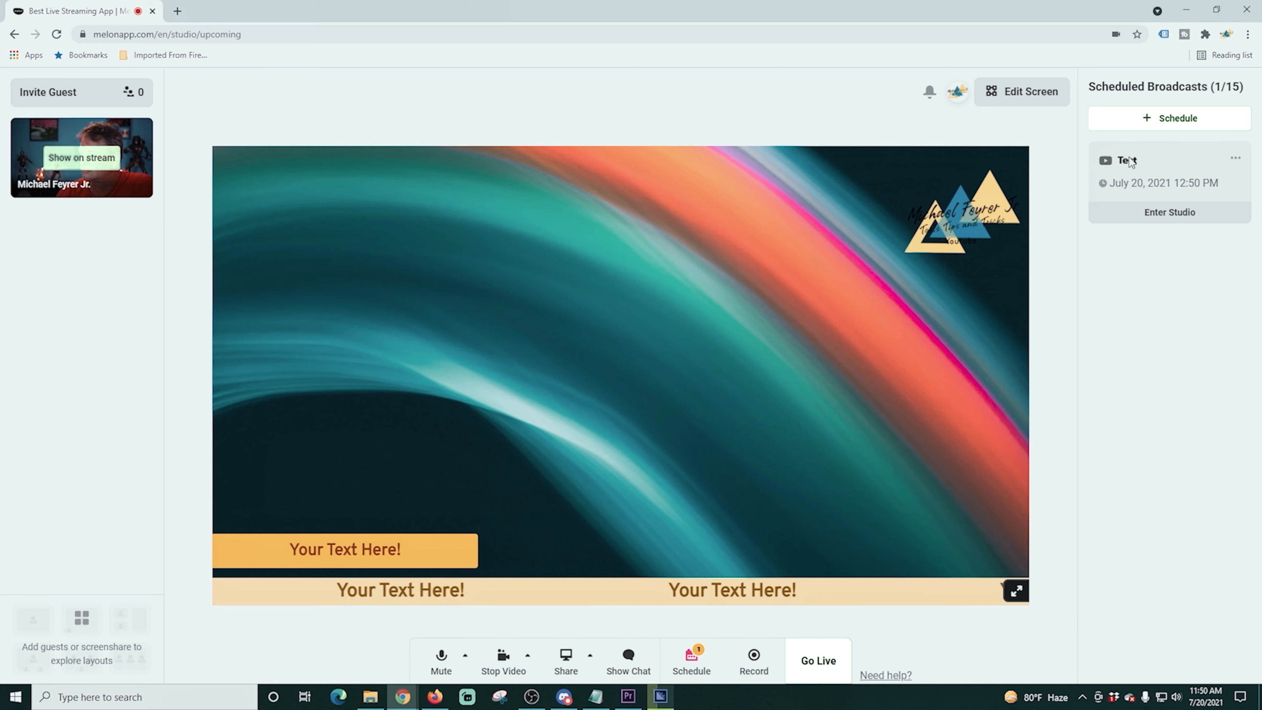
- View the options of the scheduled "Test" broadcast and enter its studio
left_click(1235, 158)
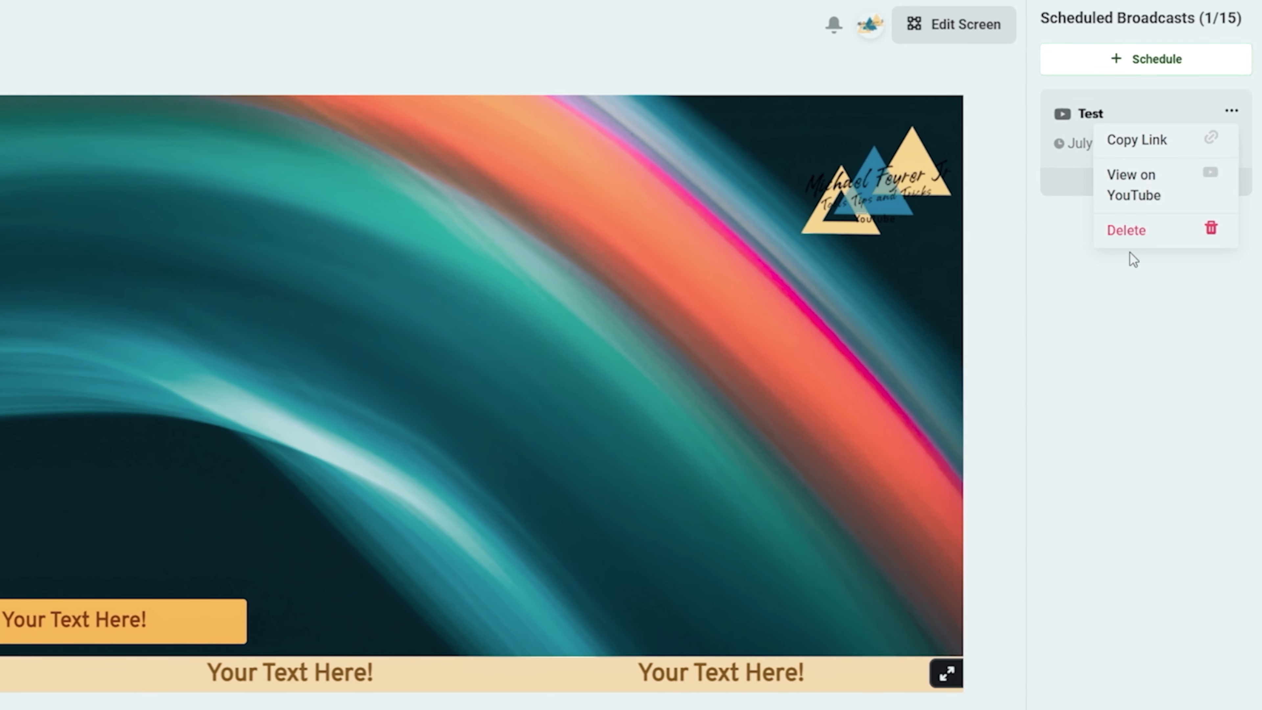
left_click(1104, 316)
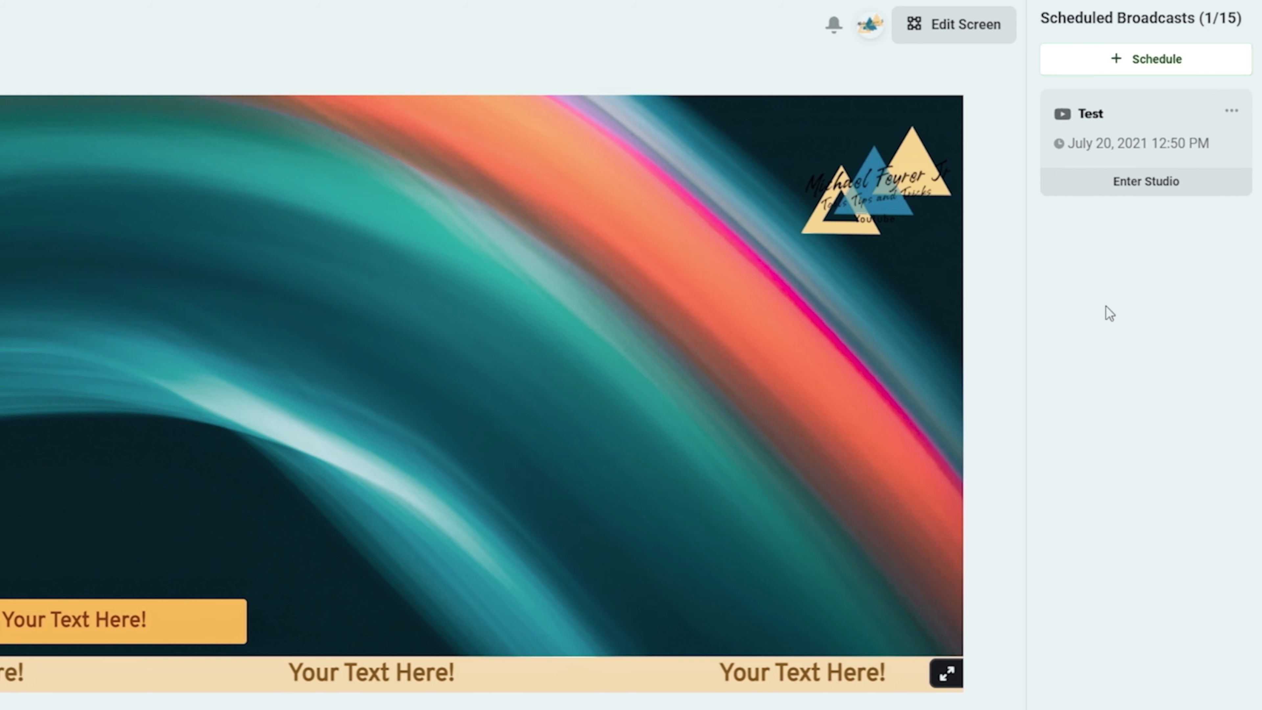
left_click(1144, 186)
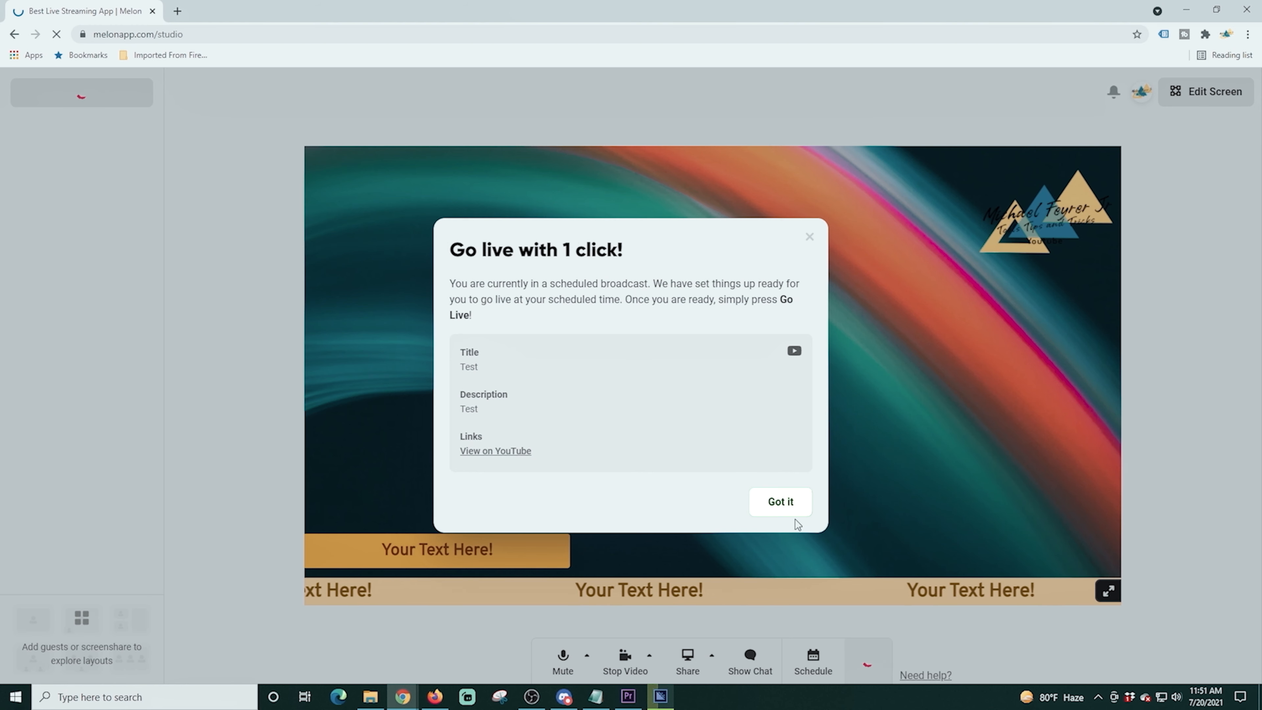
left_click(784, 501)
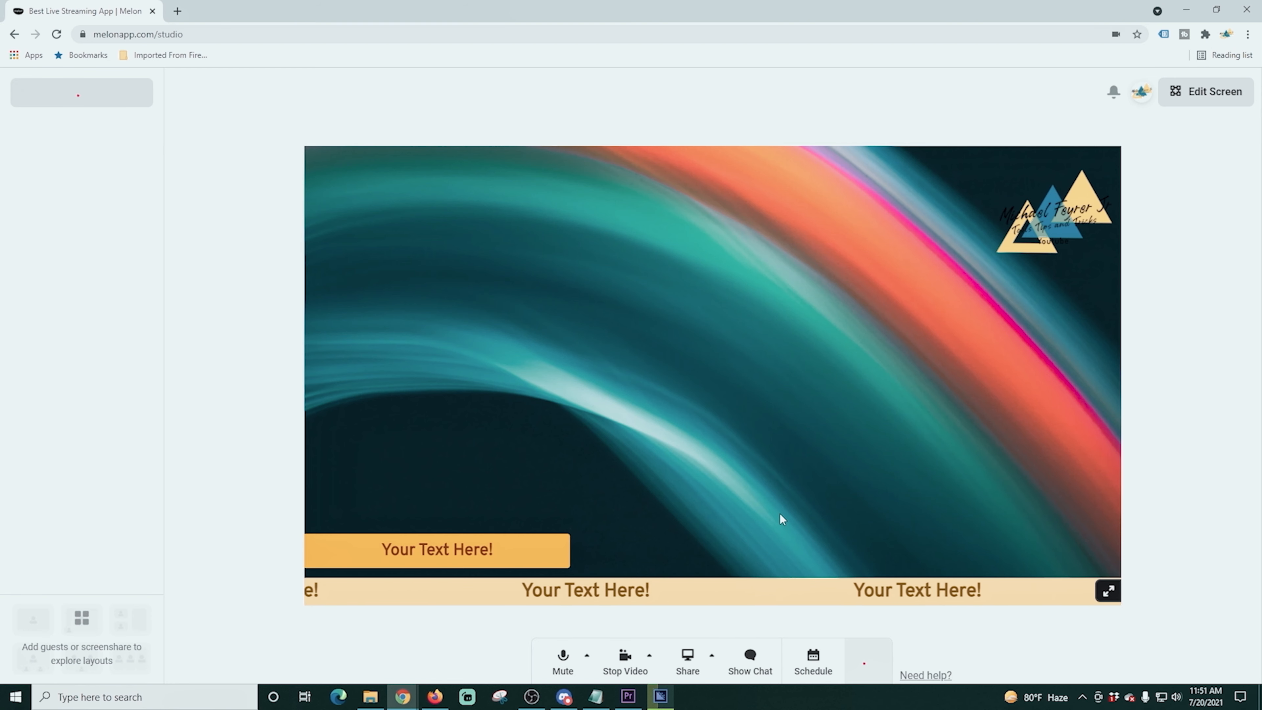
- Show the camera on stream and go live with the stream chat open
left_click(63, 163)
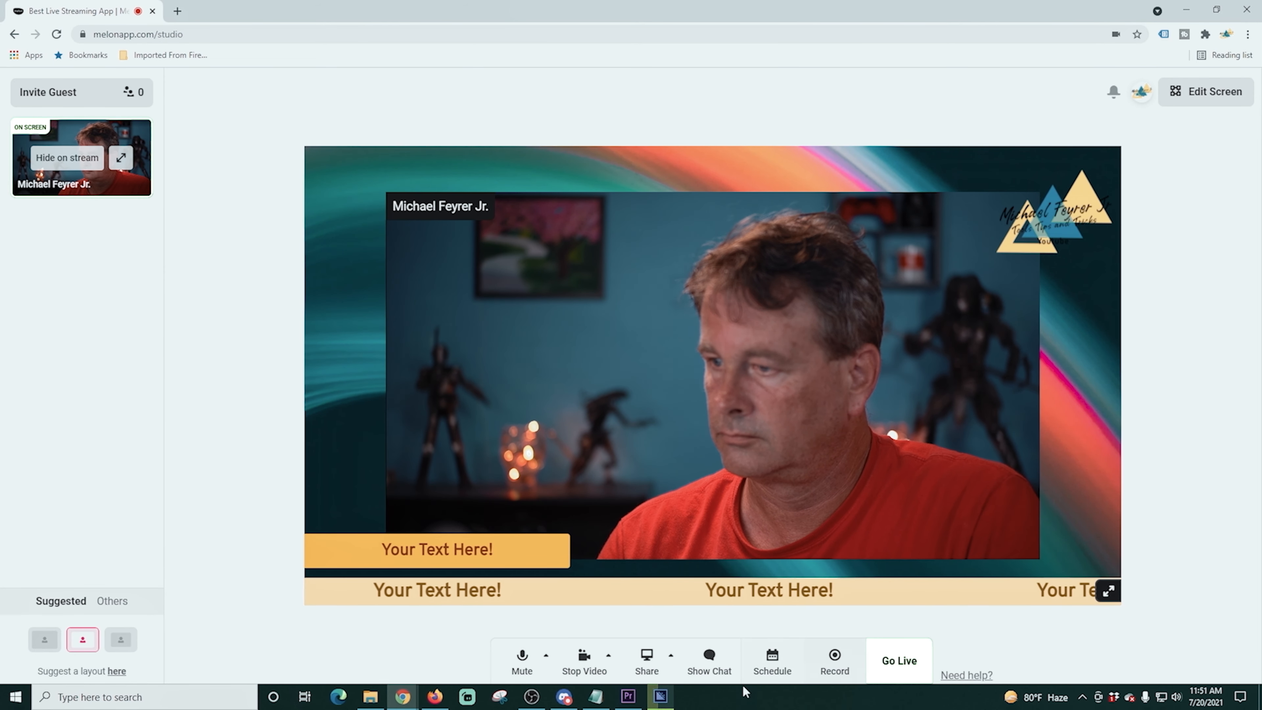
left_click(709, 659)
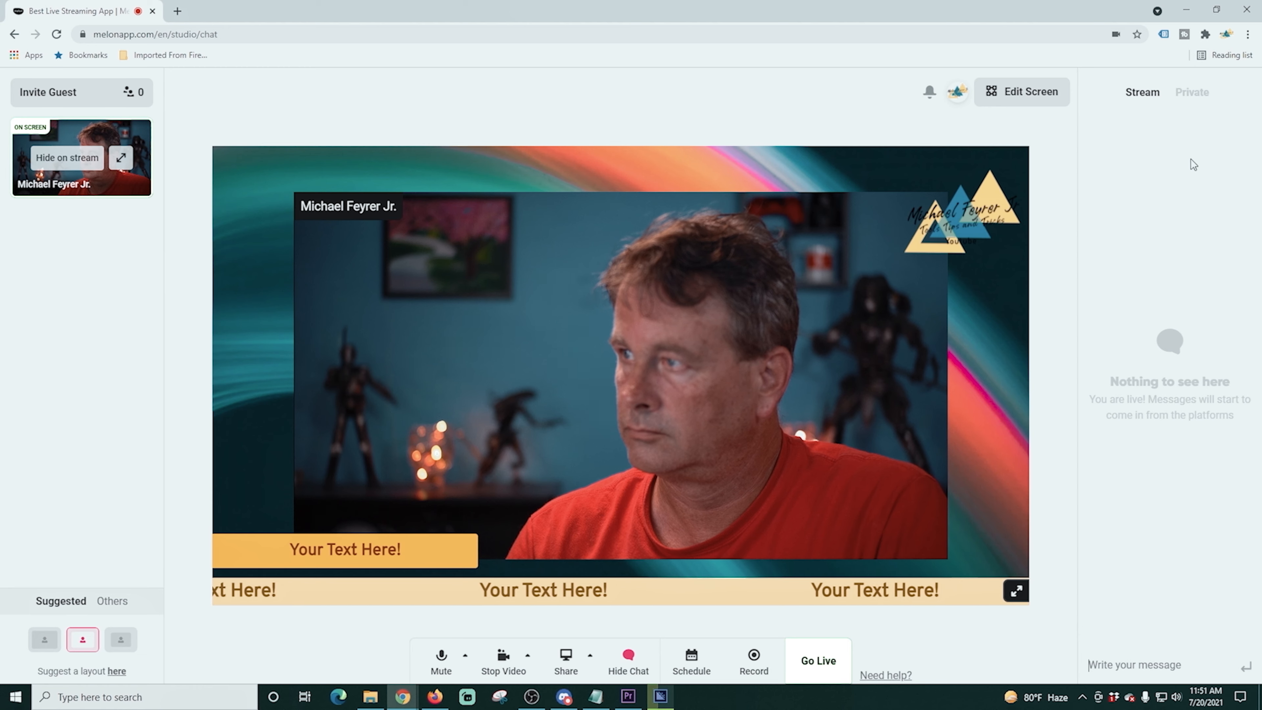
left_click(815, 664)
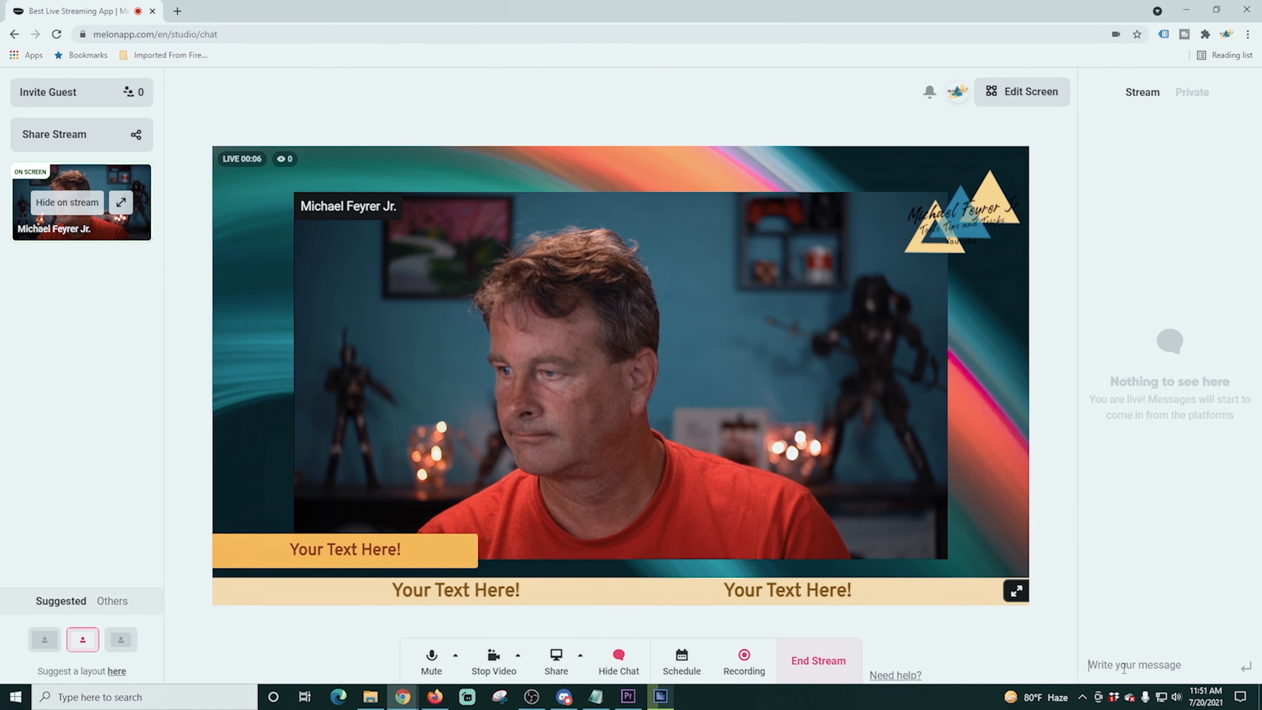
- Send "Chat is here" in the stream chat, and show the message on stream before hiding it again
type("Chat is here")
key("Return")
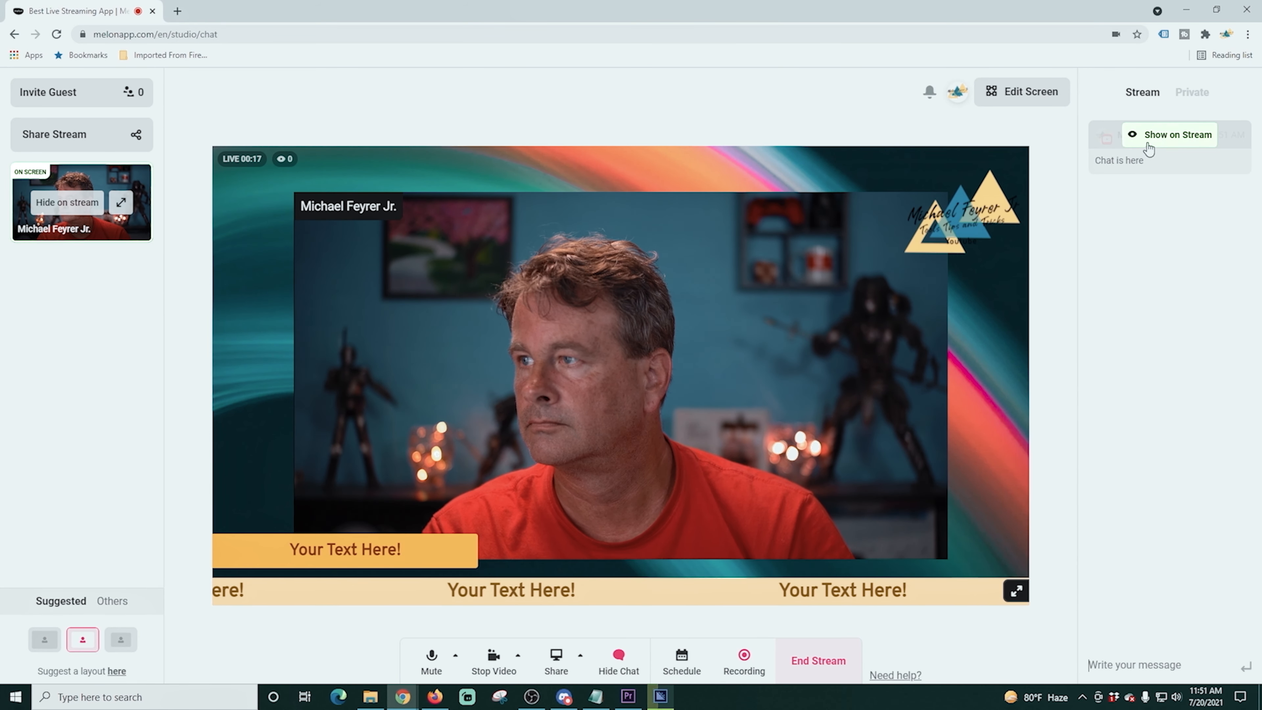
left_click(1143, 137)
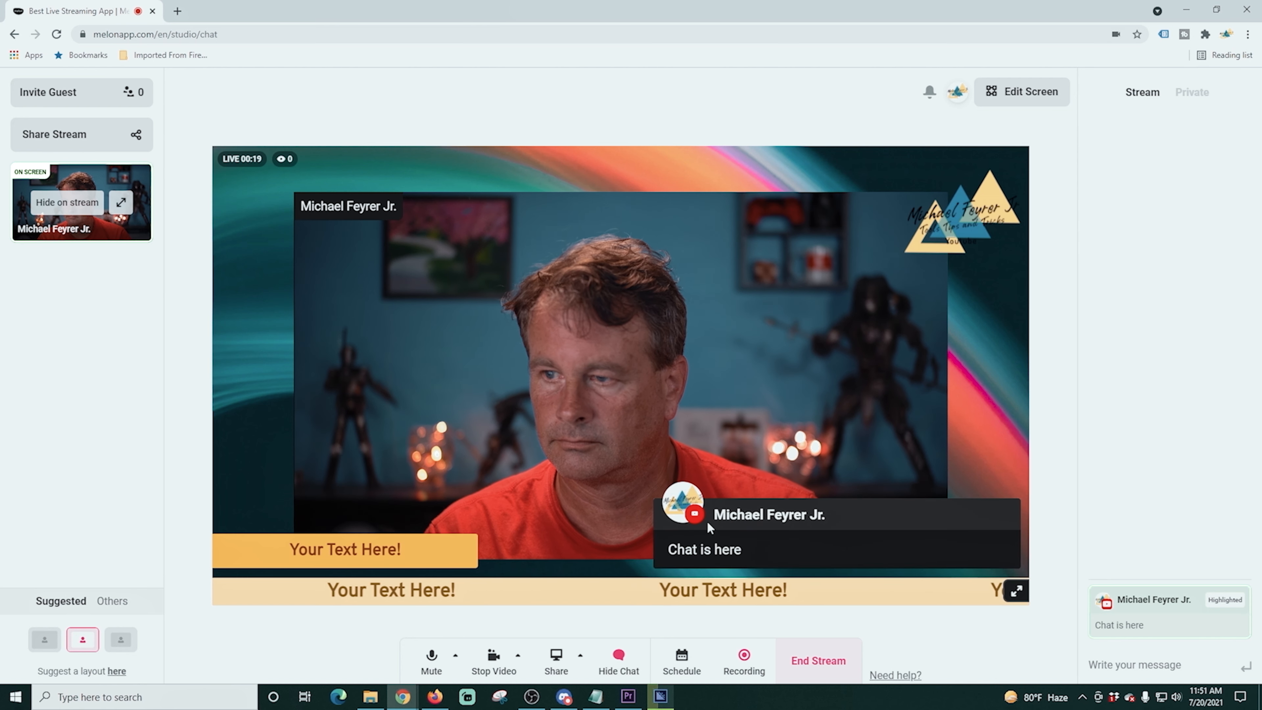
mouse_move(1192, 614)
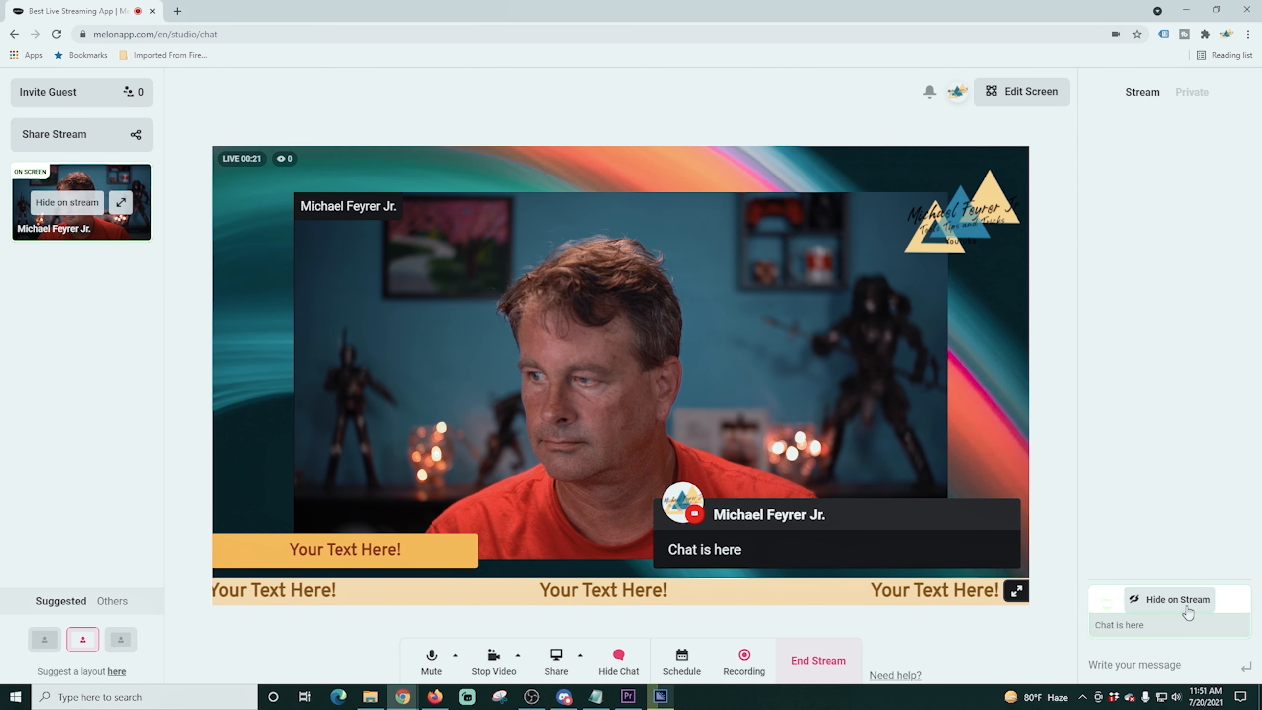
left_click(1176, 601)
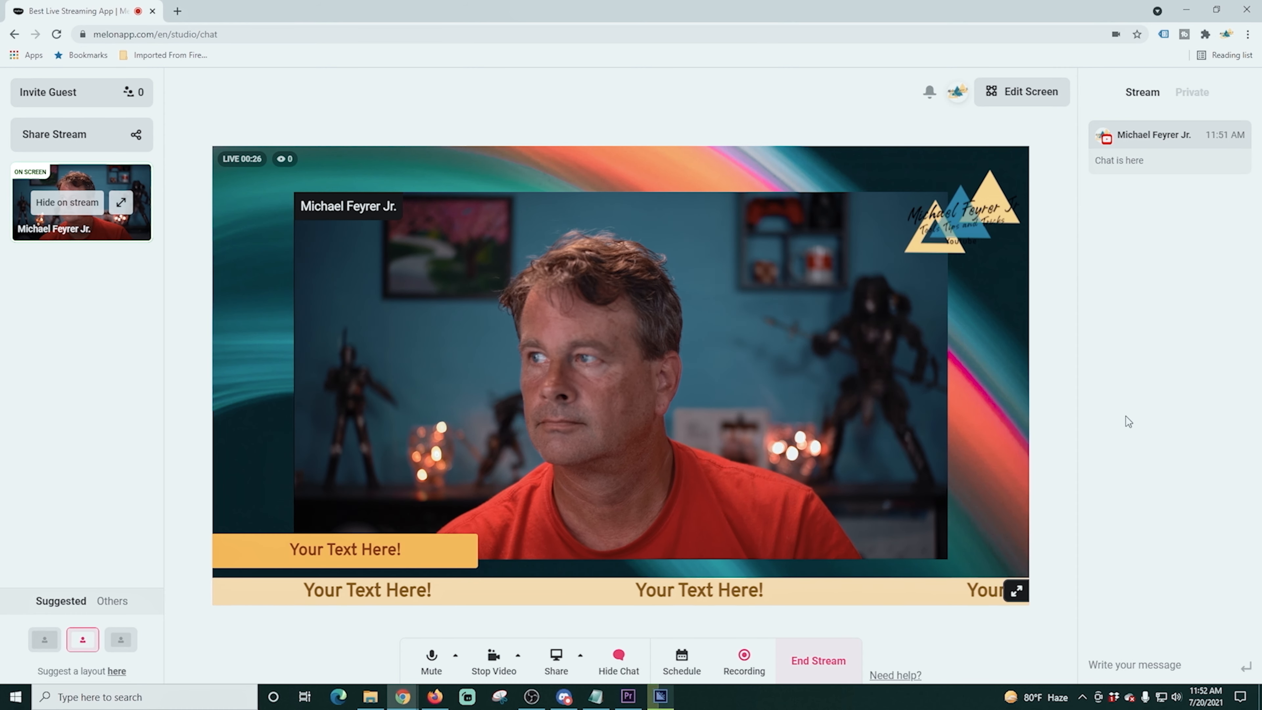
- Check the private team chat, return to the stream chat, and end the live broadcast
left_click(1192, 92)
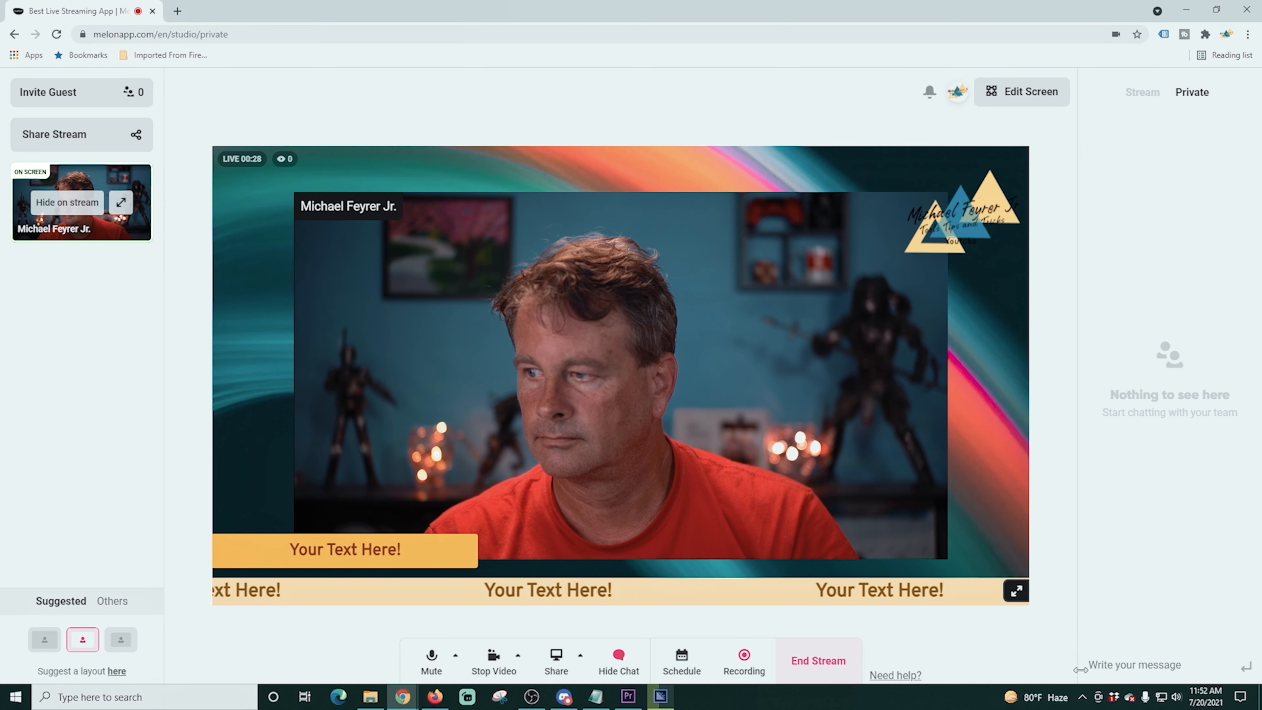
left_click(1139, 94)
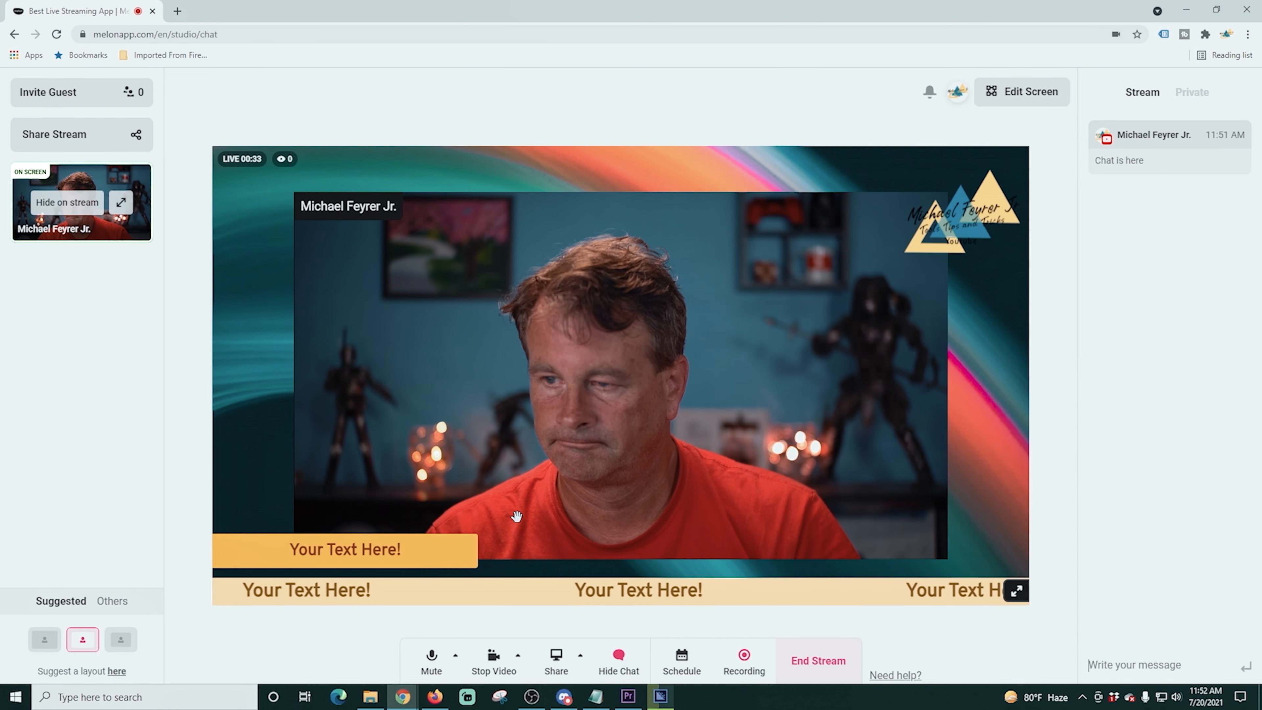
left_click(811, 664)
left_click(765, 405)
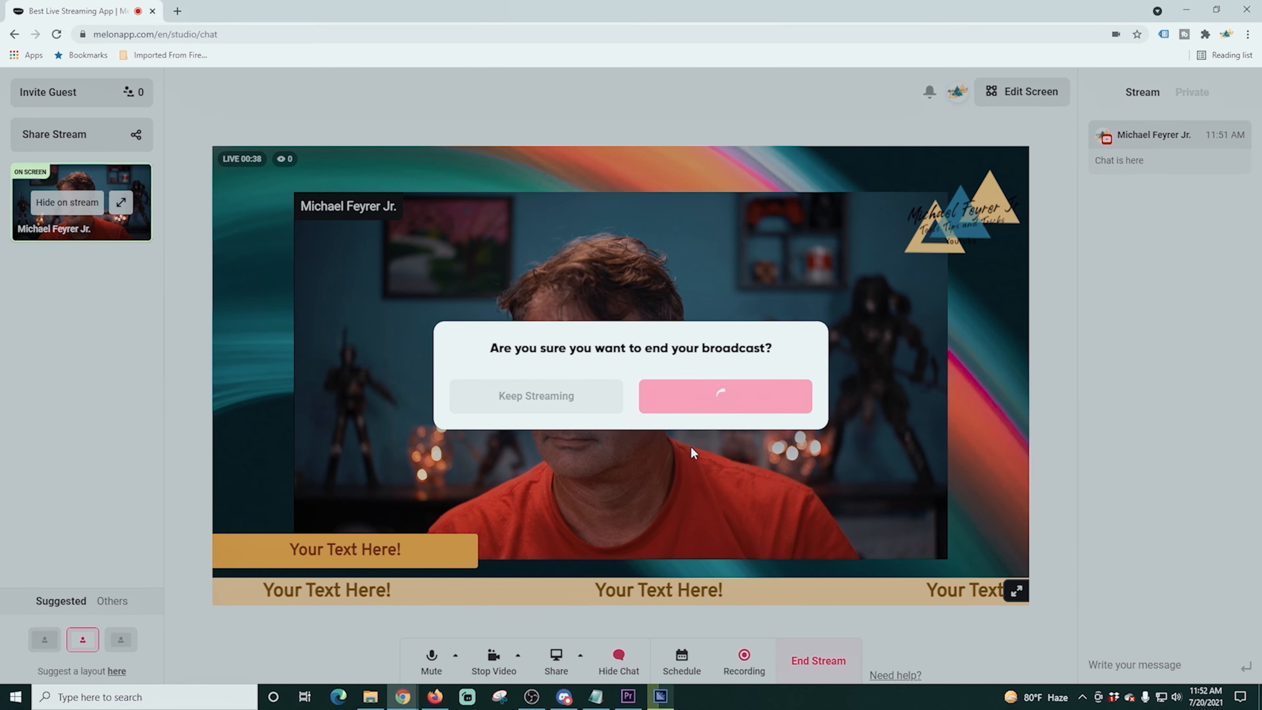